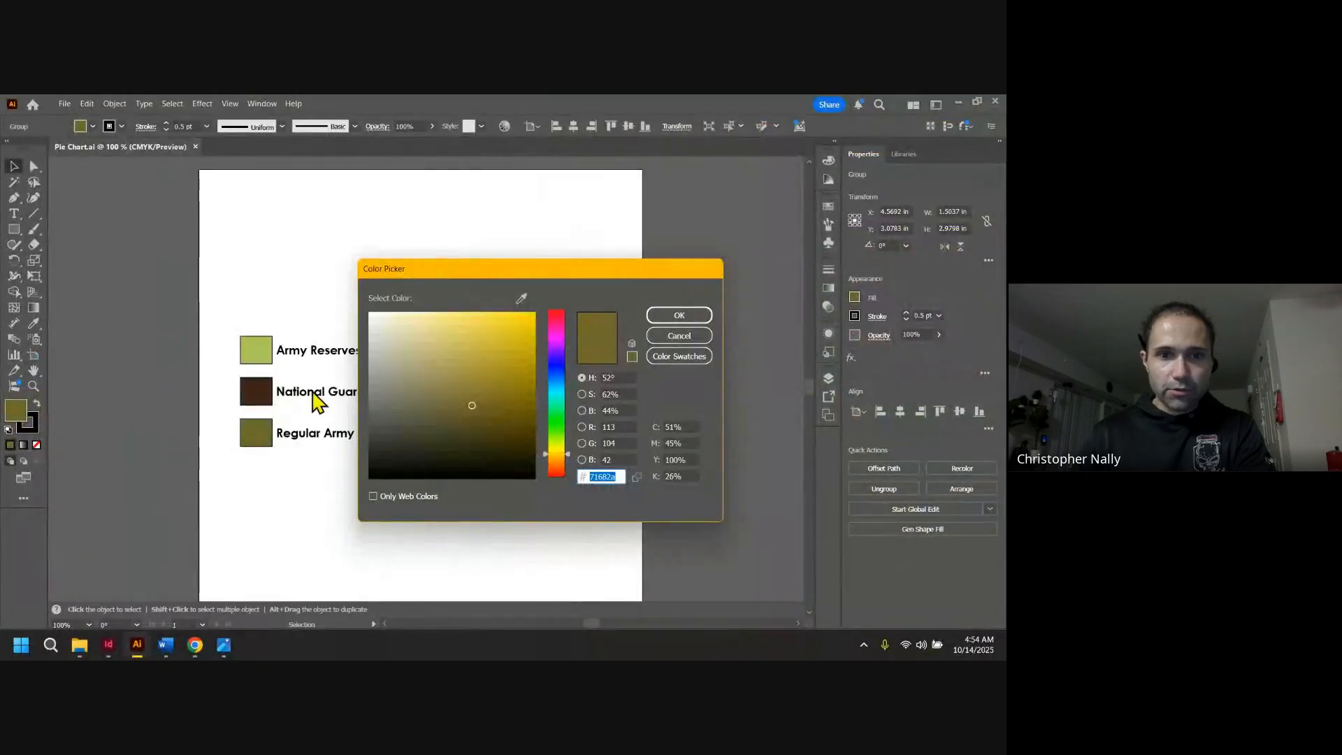
Step: Try a yellow fill, hex e5cd41, on the pie chart's 47% slice, and undo the recolouring
left_click(483, 319)
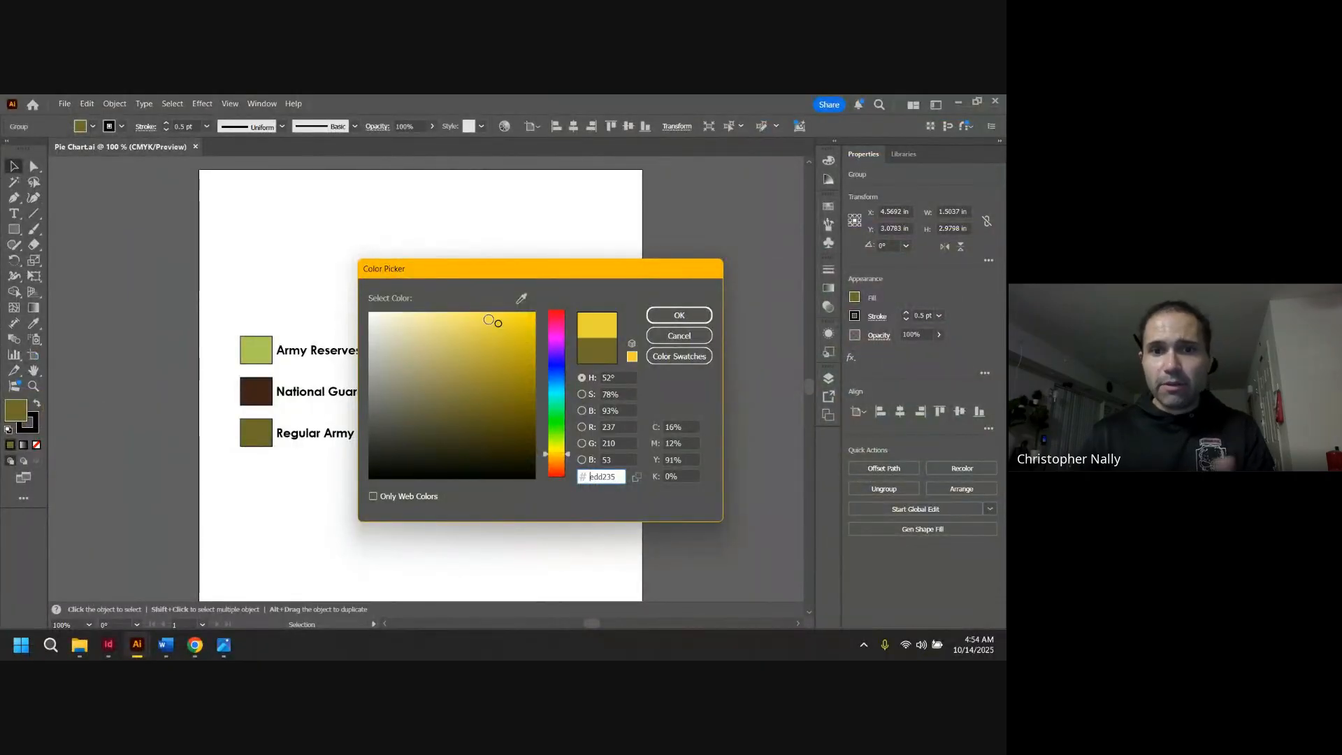
left_click_drag(552, 287, 648, 218)
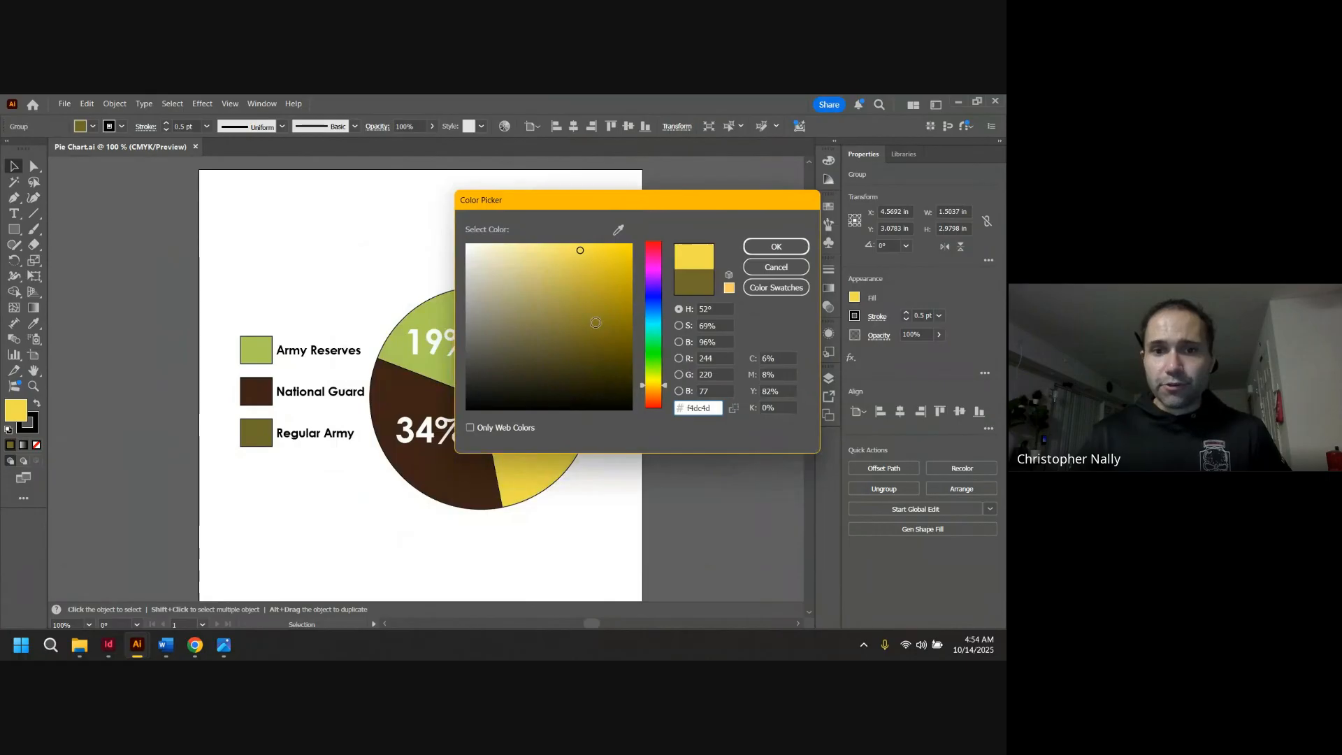
left_click(600, 343)
mouse_move(552, 262)
left_mouse_down()
mouse_move(533, 251)
mouse_move(540, 260)
left_mouse_up()
left_click_drag(544, 201, 694, 165)
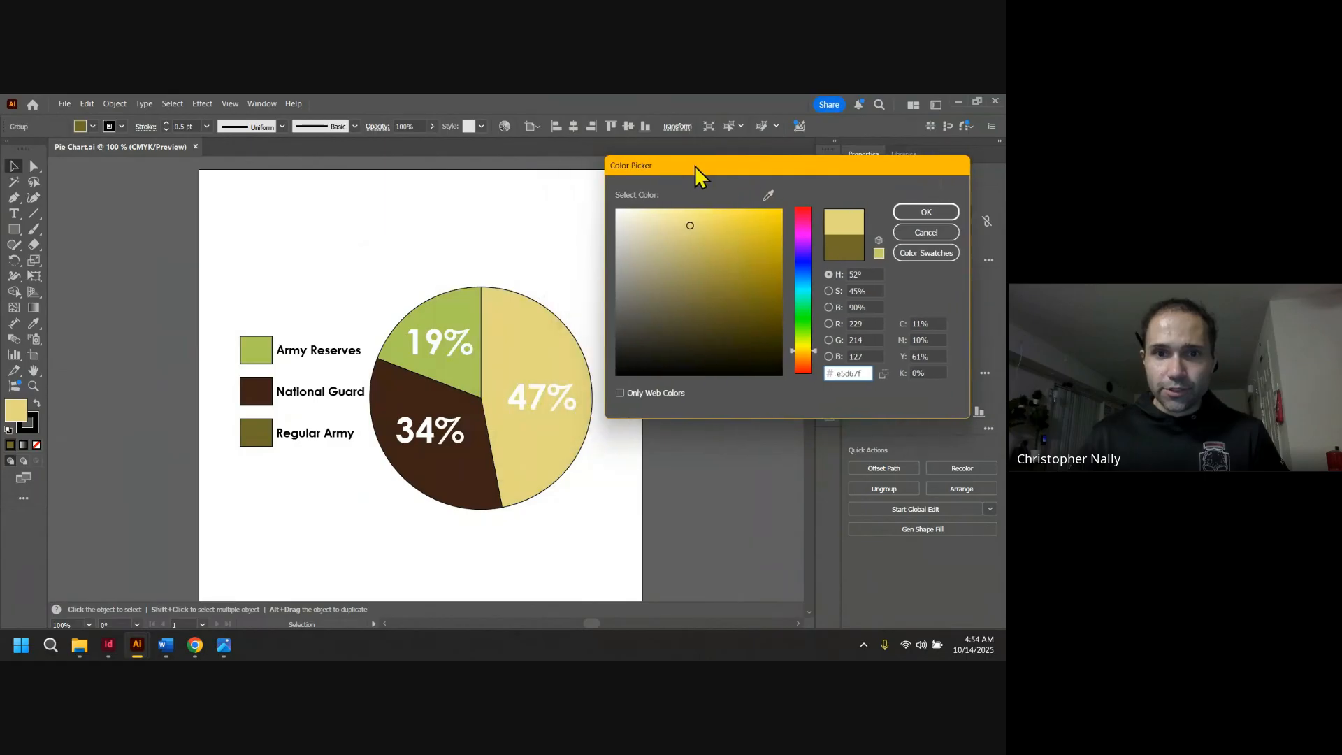
left_click(691, 297)
mouse_move(690, 297)
left_mouse_down()
mouse_move(685, 225)
mouse_move(699, 224)
mouse_move(707, 272)
mouse_move(703, 249)
mouse_move(671, 237)
left_mouse_up()
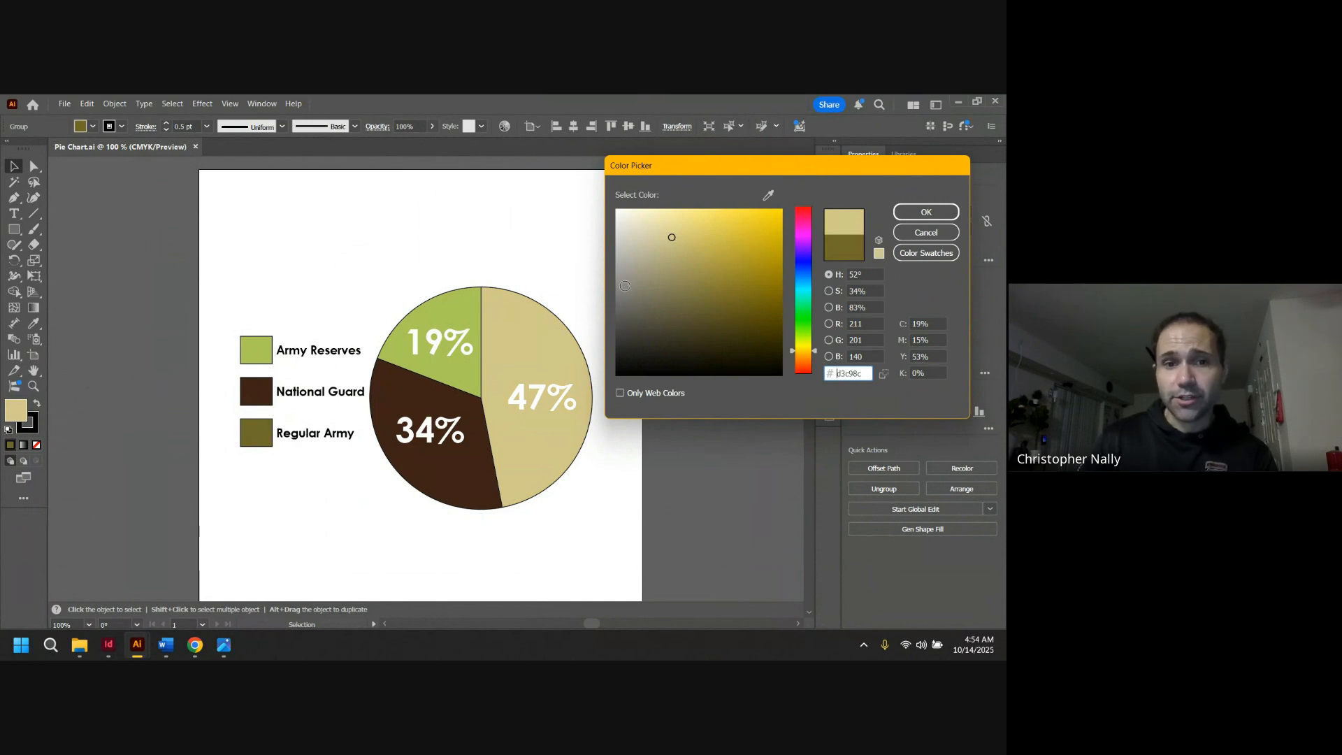
left_click(735, 225)
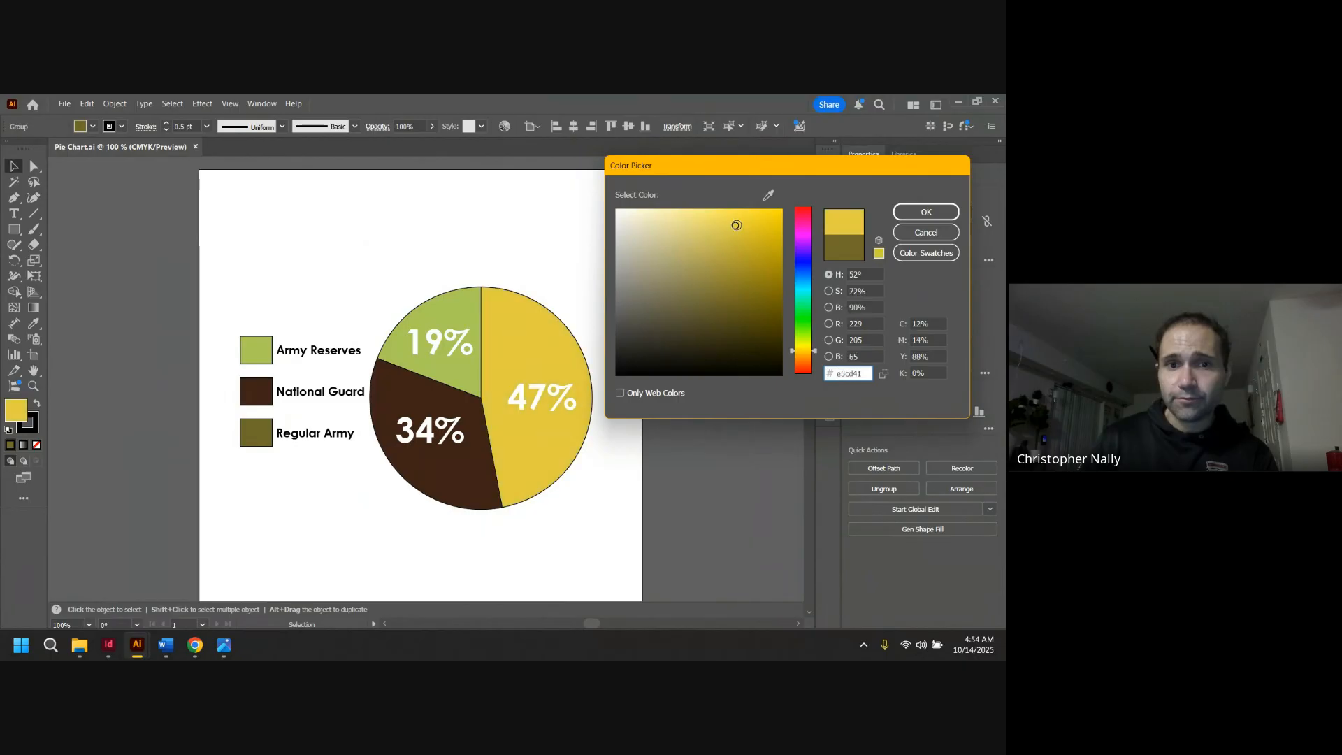
left_click(924, 211)
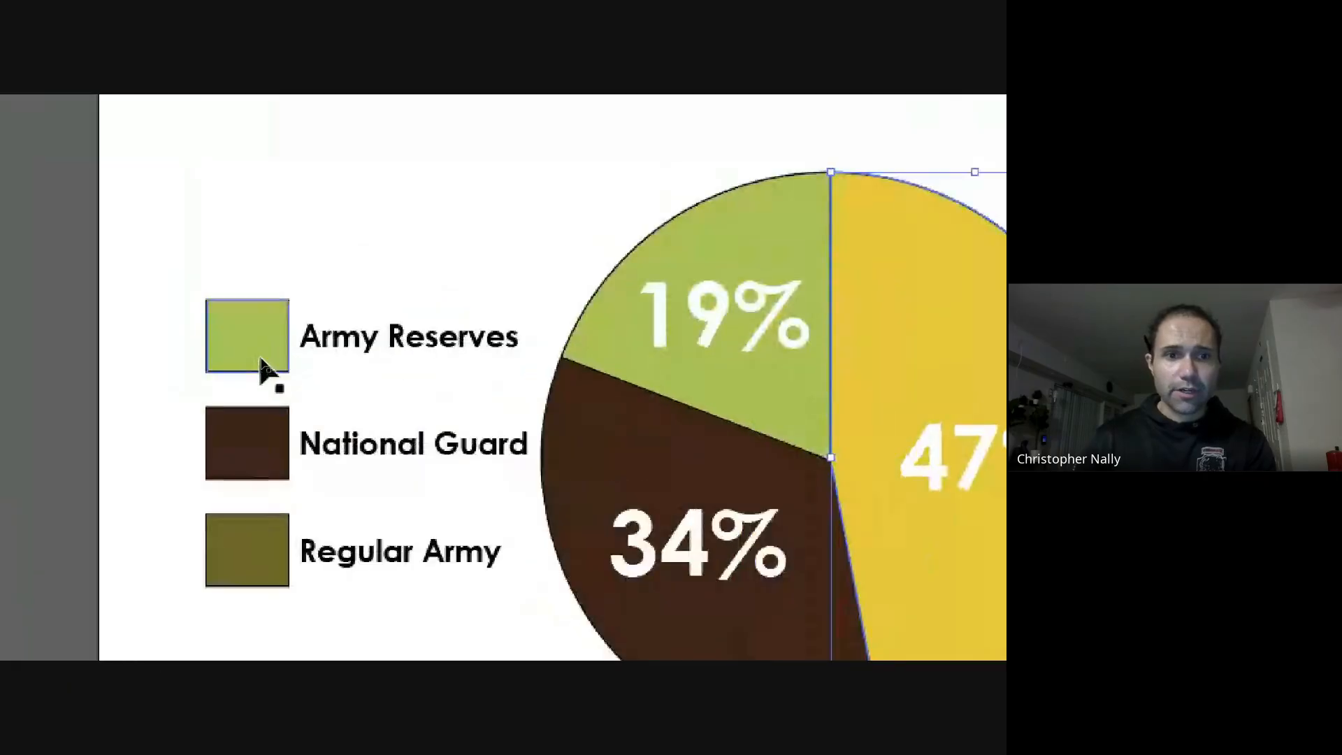
left_click(263, 360)
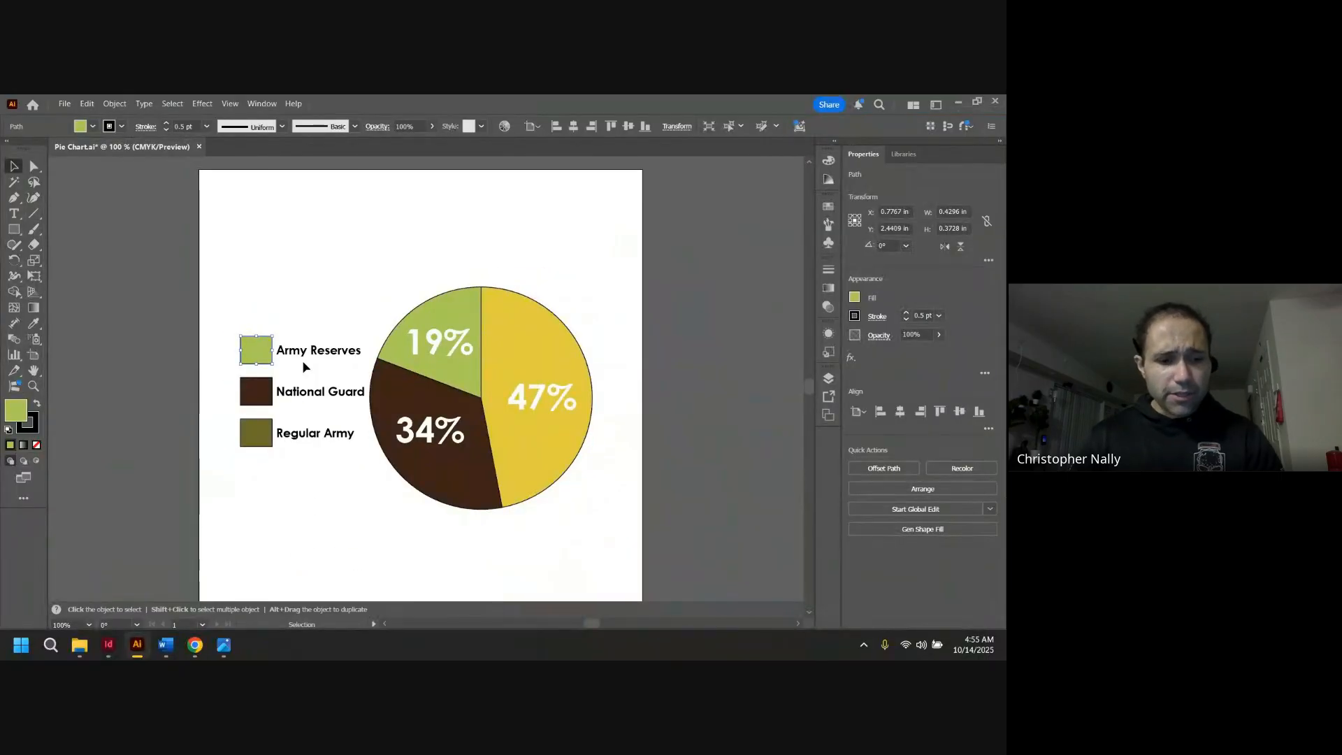
key("ctrl+z")
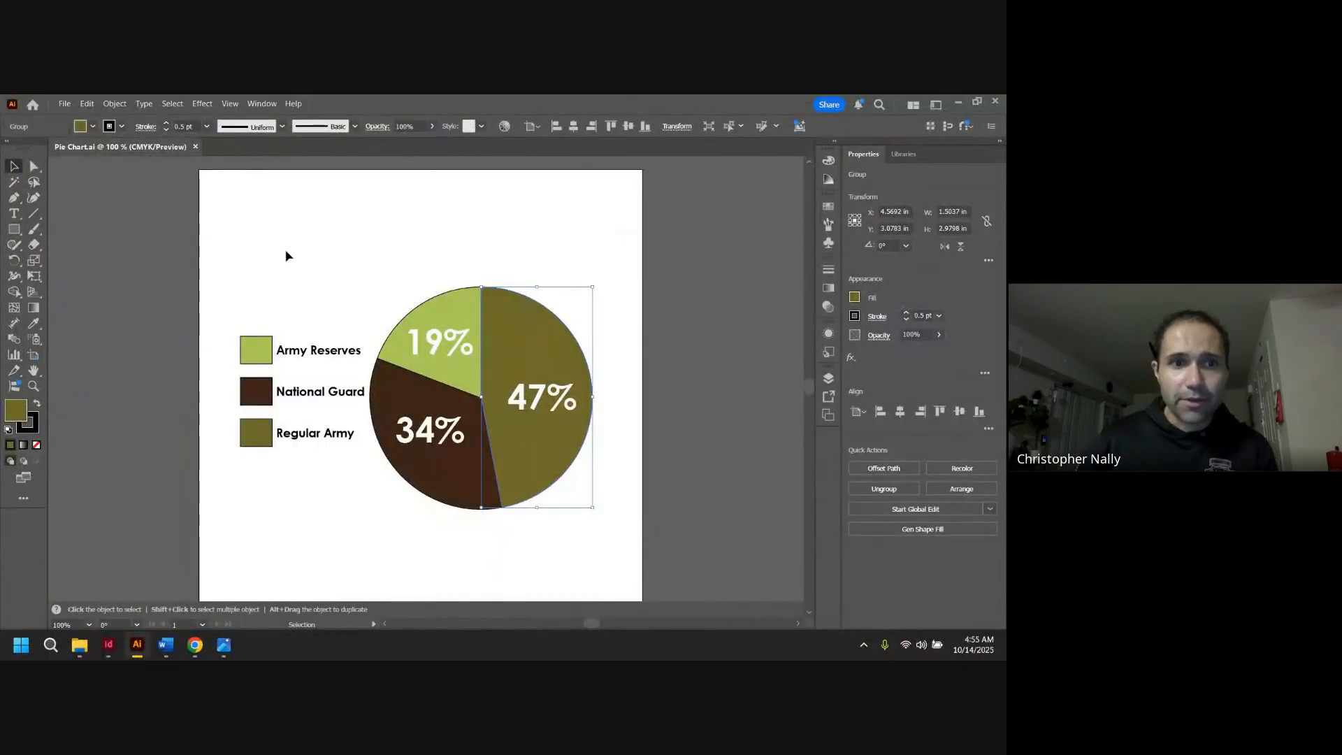
Step: Copy the whole pie chart with its legend into the Infographic Demo document in InDesign, placing it below the Soldier Quick Facts panel
left_click_drag(274, 309, 625, 551)
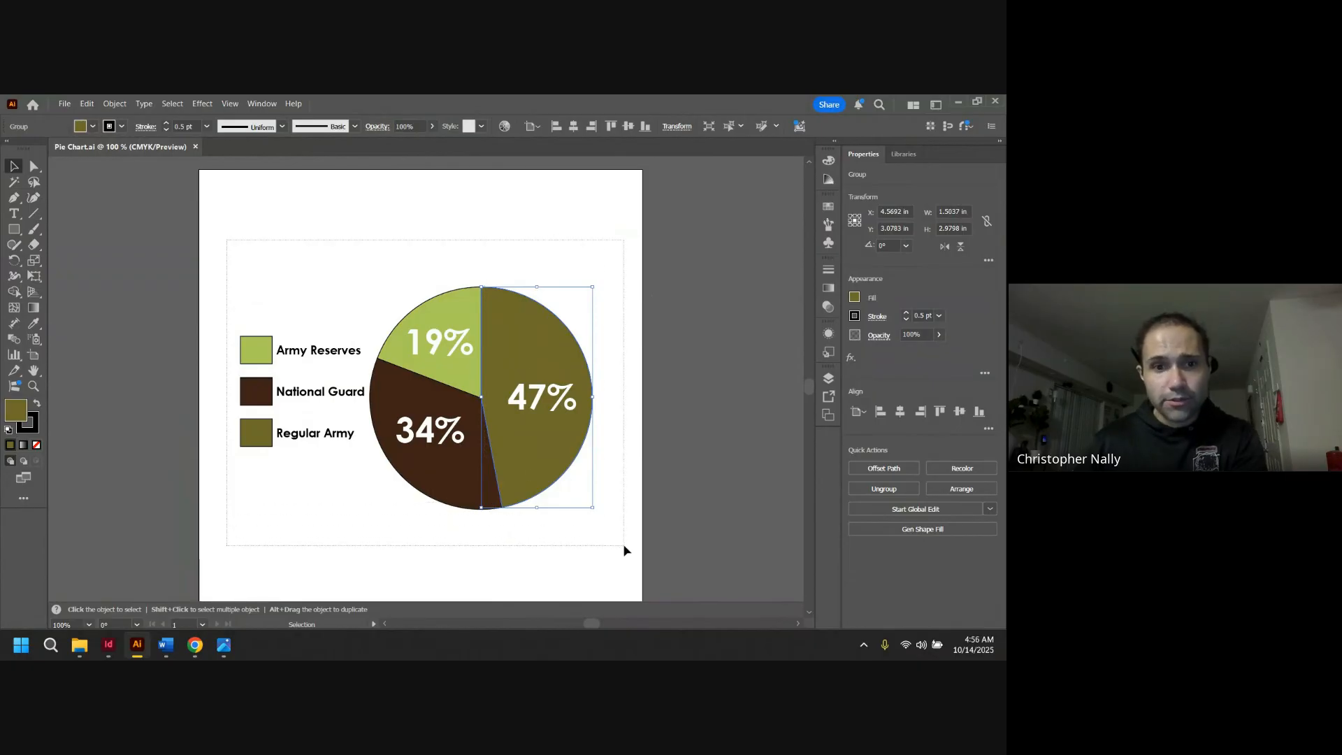
left_click_drag(625, 552, 625, 551)
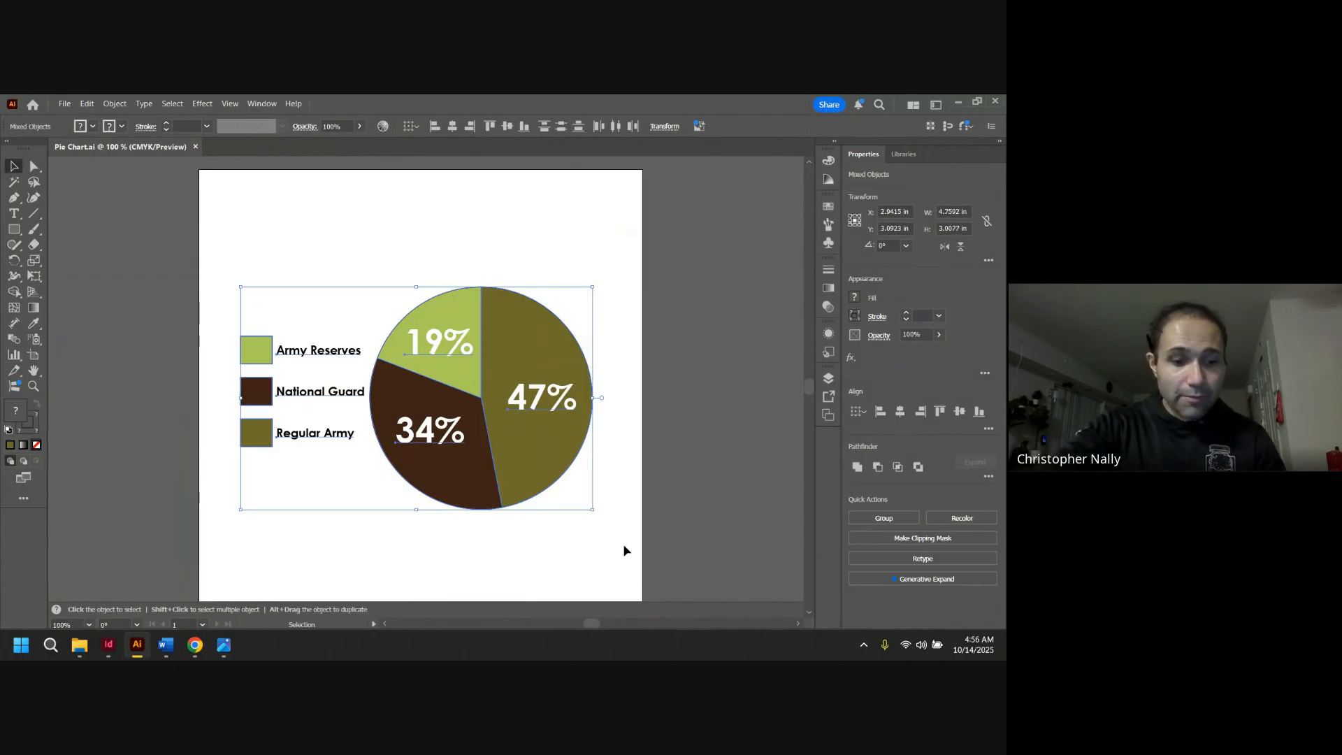
key("a")
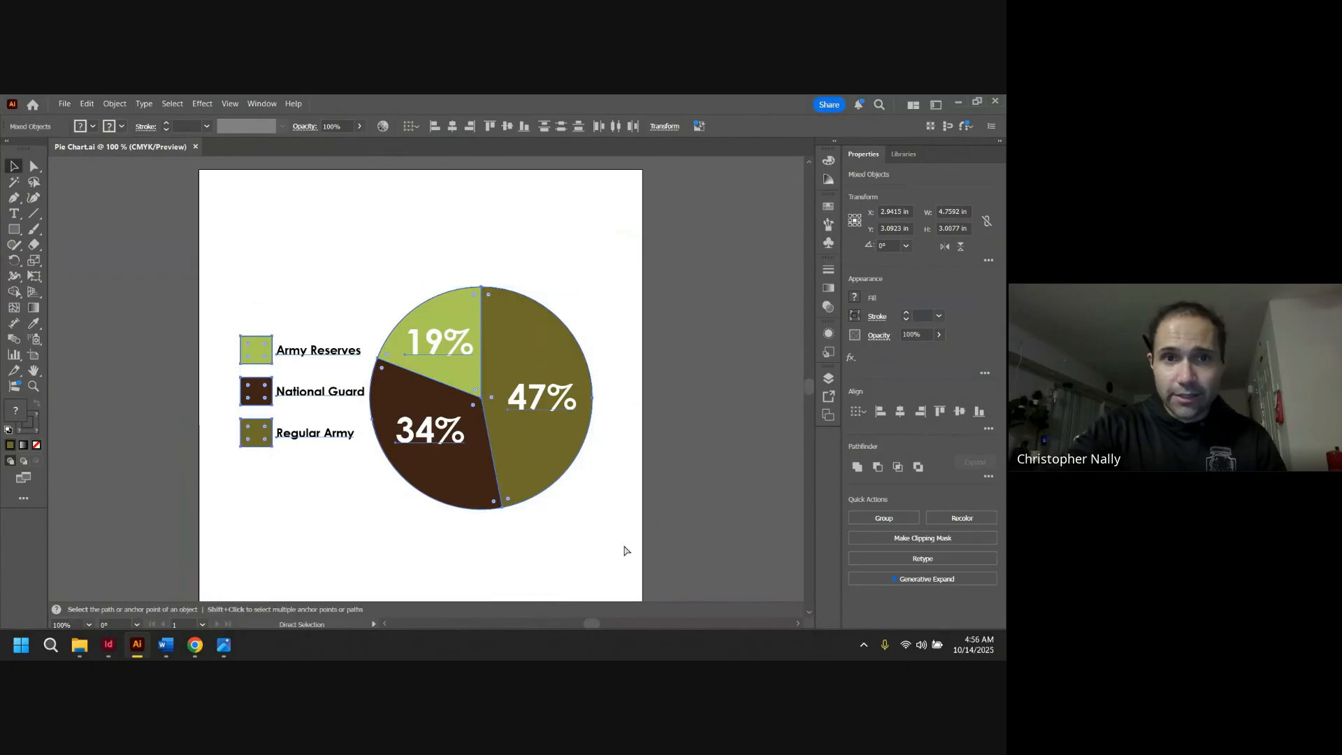
key("v")
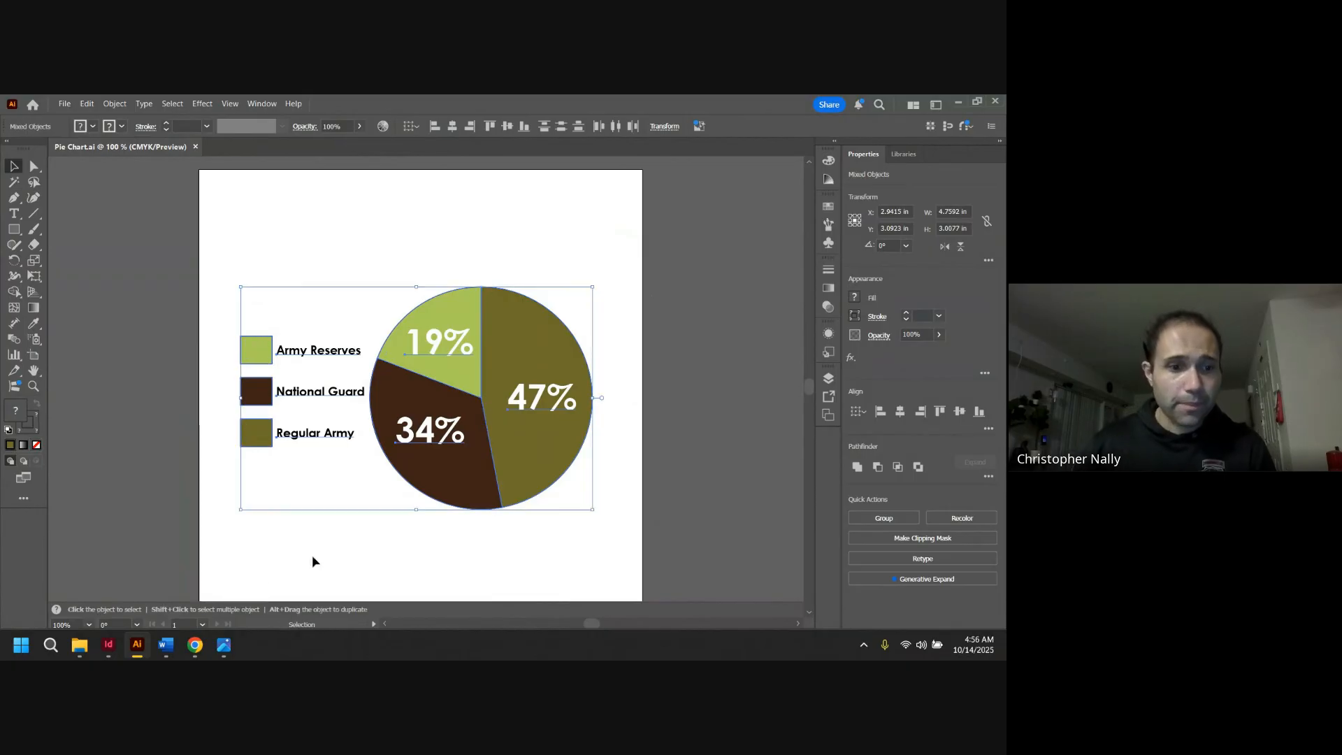
left_click(112, 647)
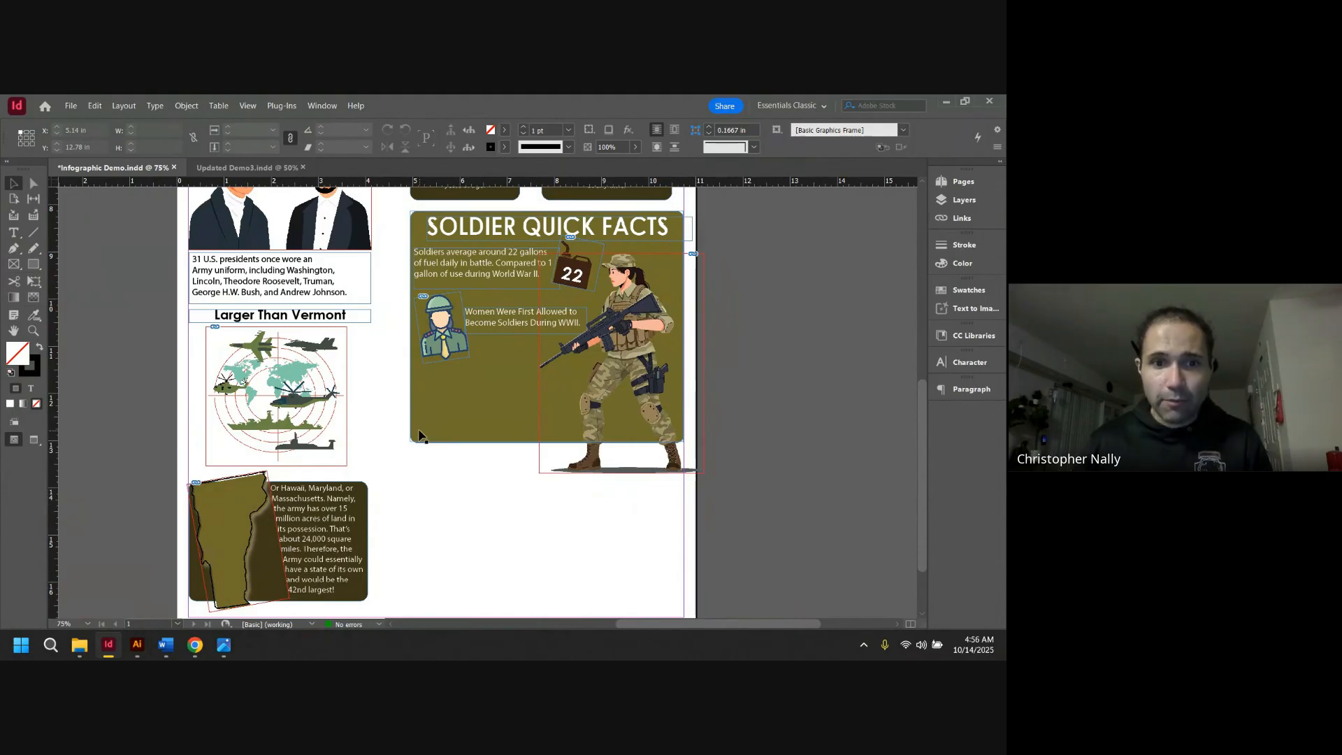
key("ctrl+v")
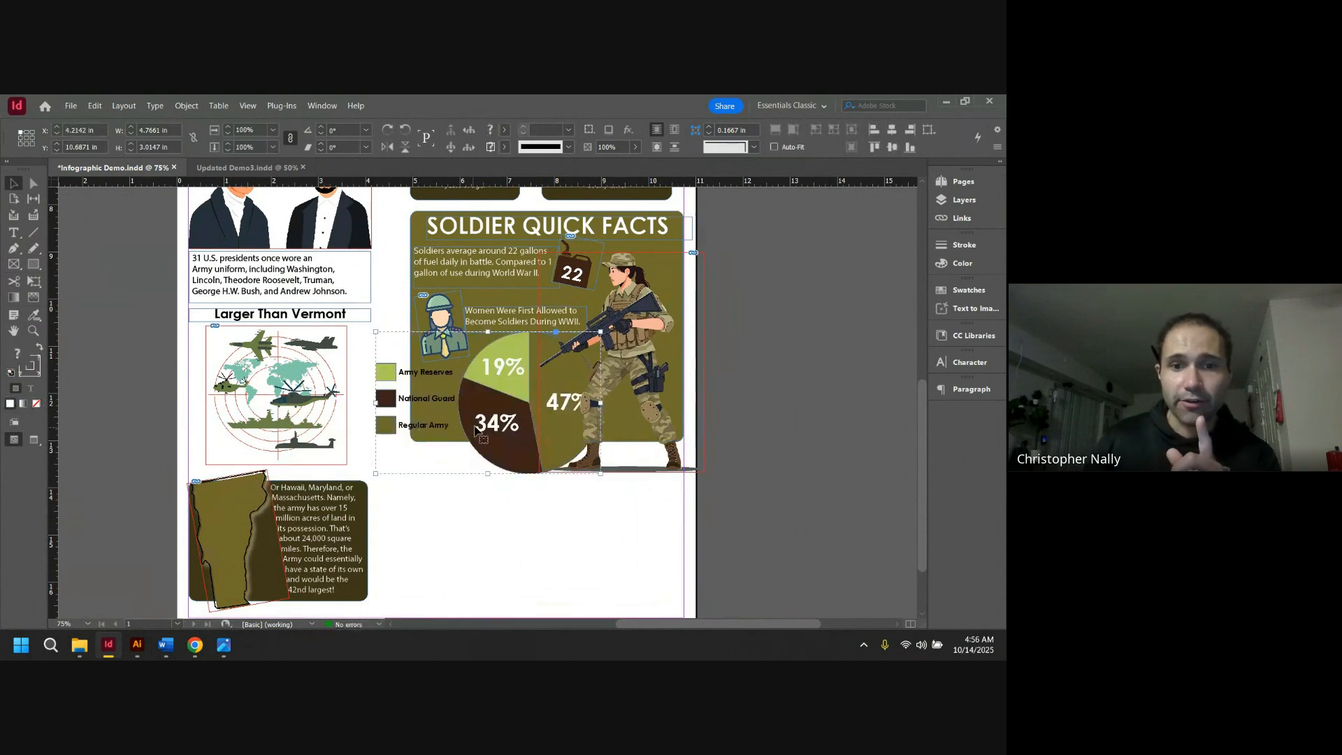
left_click_drag(492, 427, 523, 569)
scroll(689, 480, "down", 1)
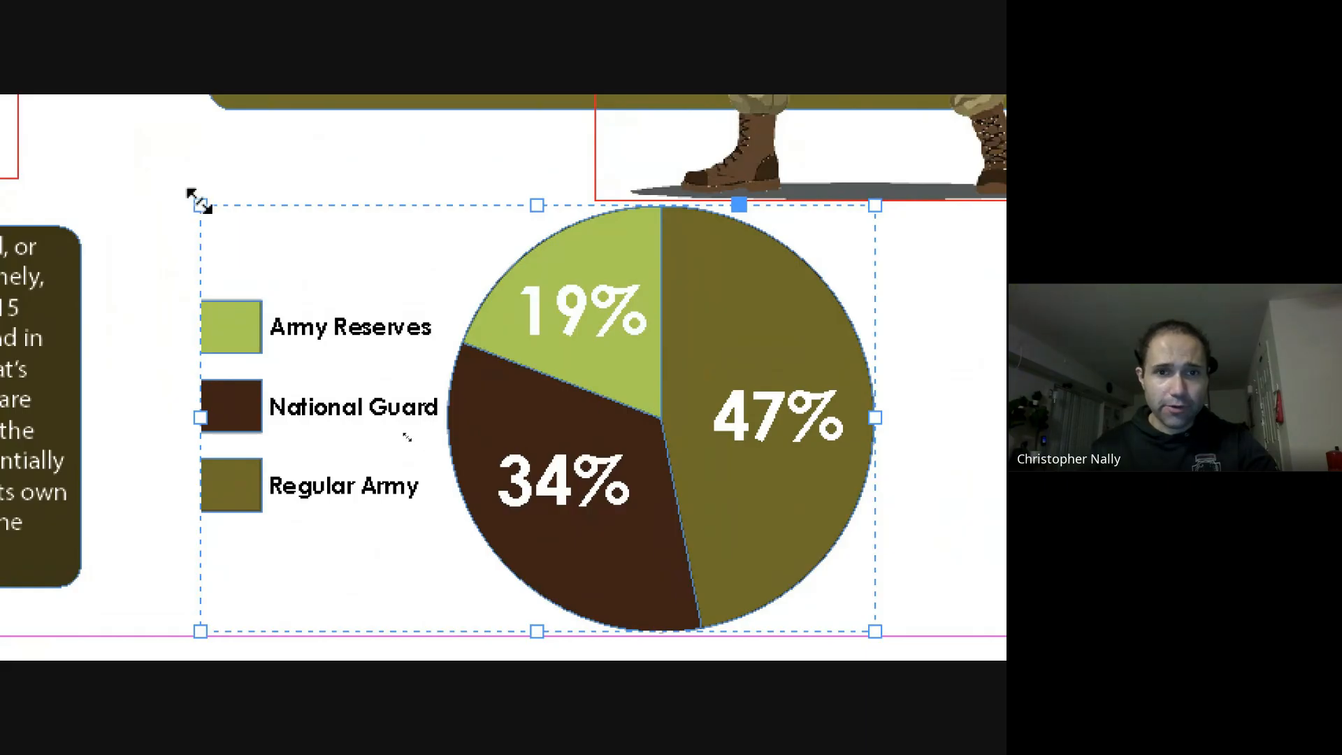
Step: Scale the pasted pie chart and legend down proportionally to about 3.2 in wide by 2.03 in high
left_click_drag(201, 205, 351, 300)
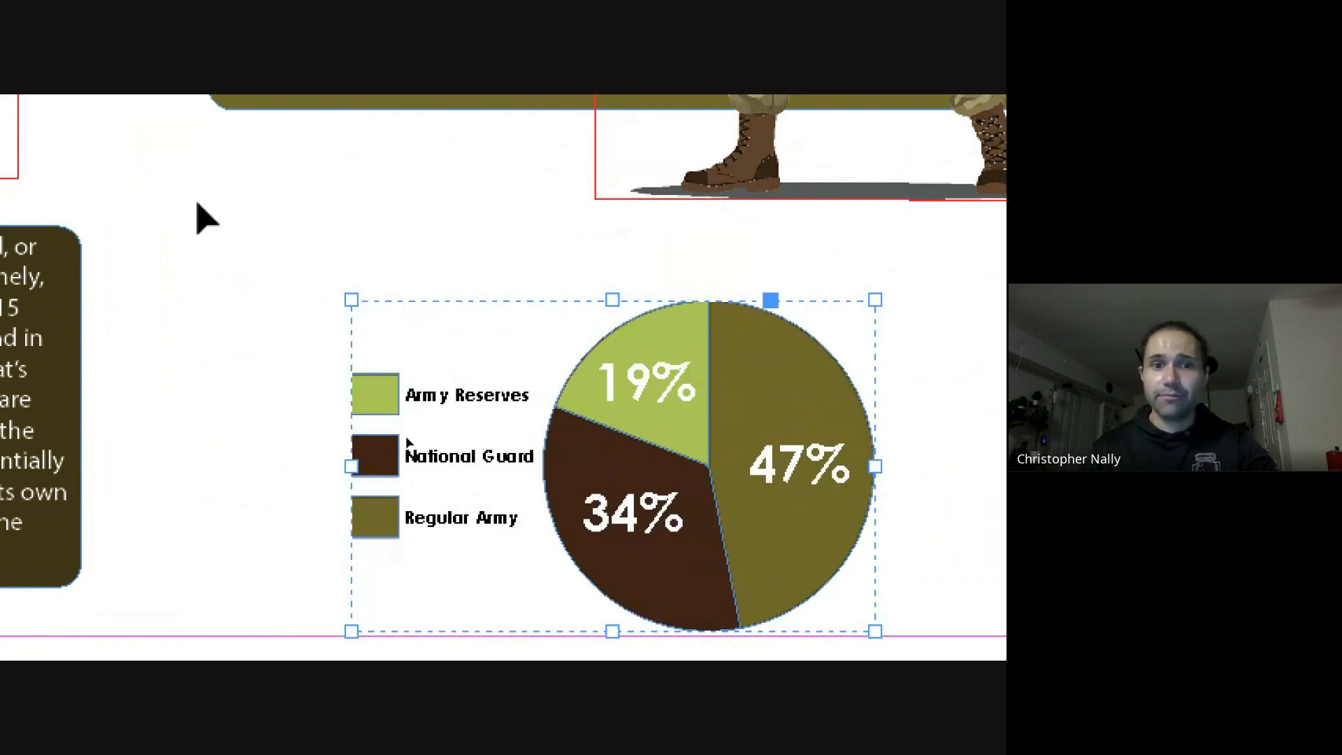
left_click_drag(352, 300, 235, 226)
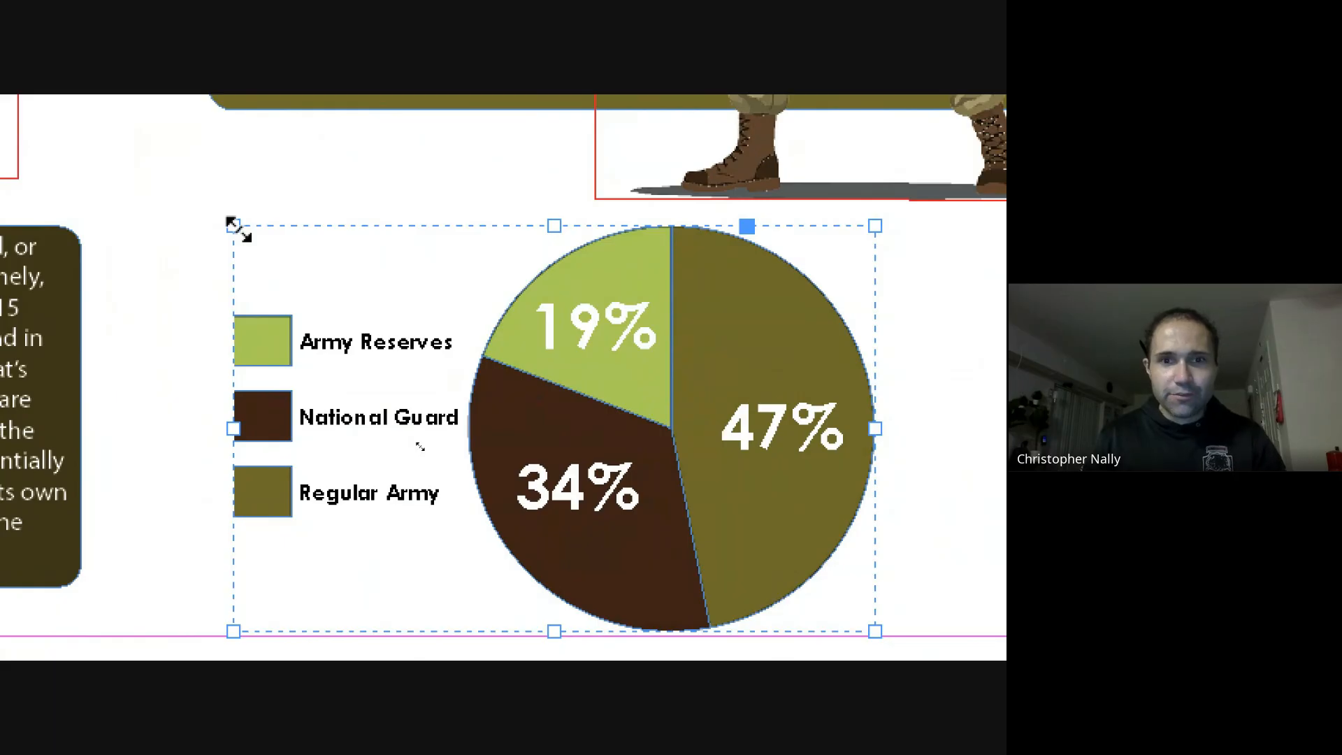
key("ctrl+z")
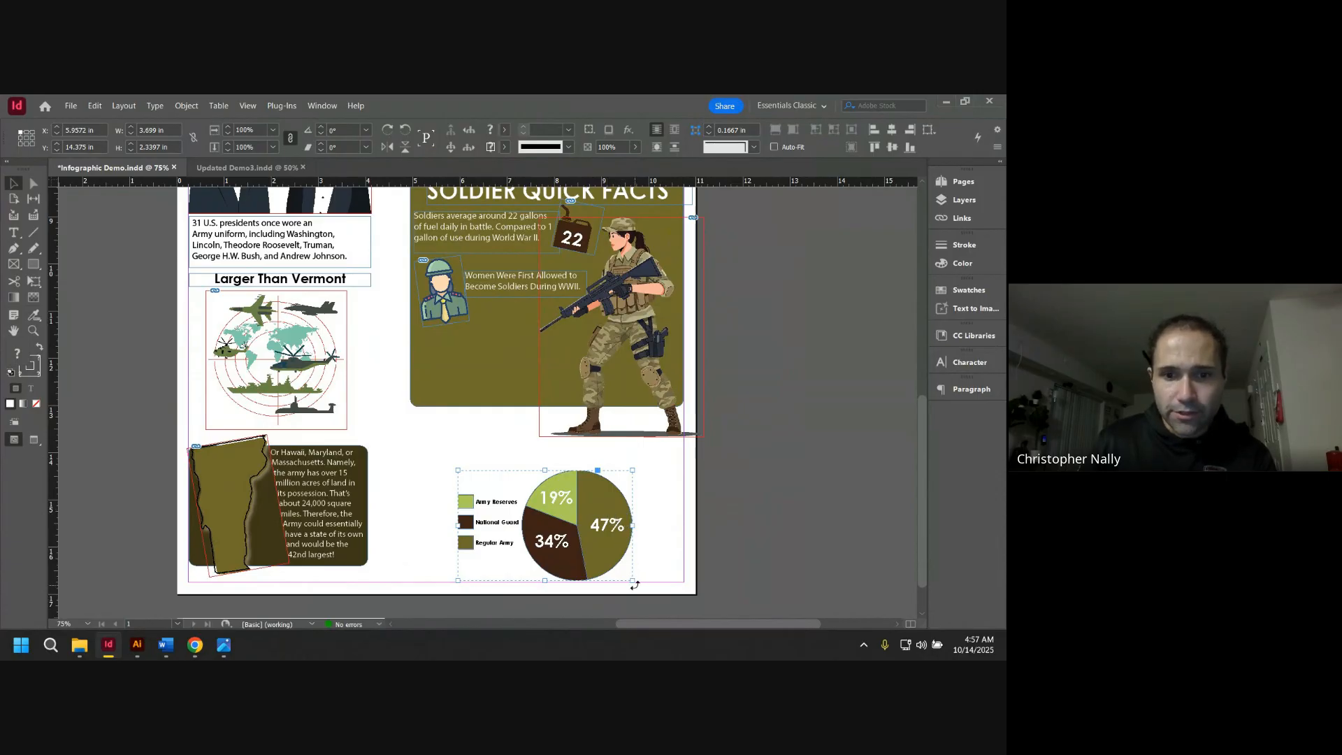
left_click_drag(631, 579, 609, 559)
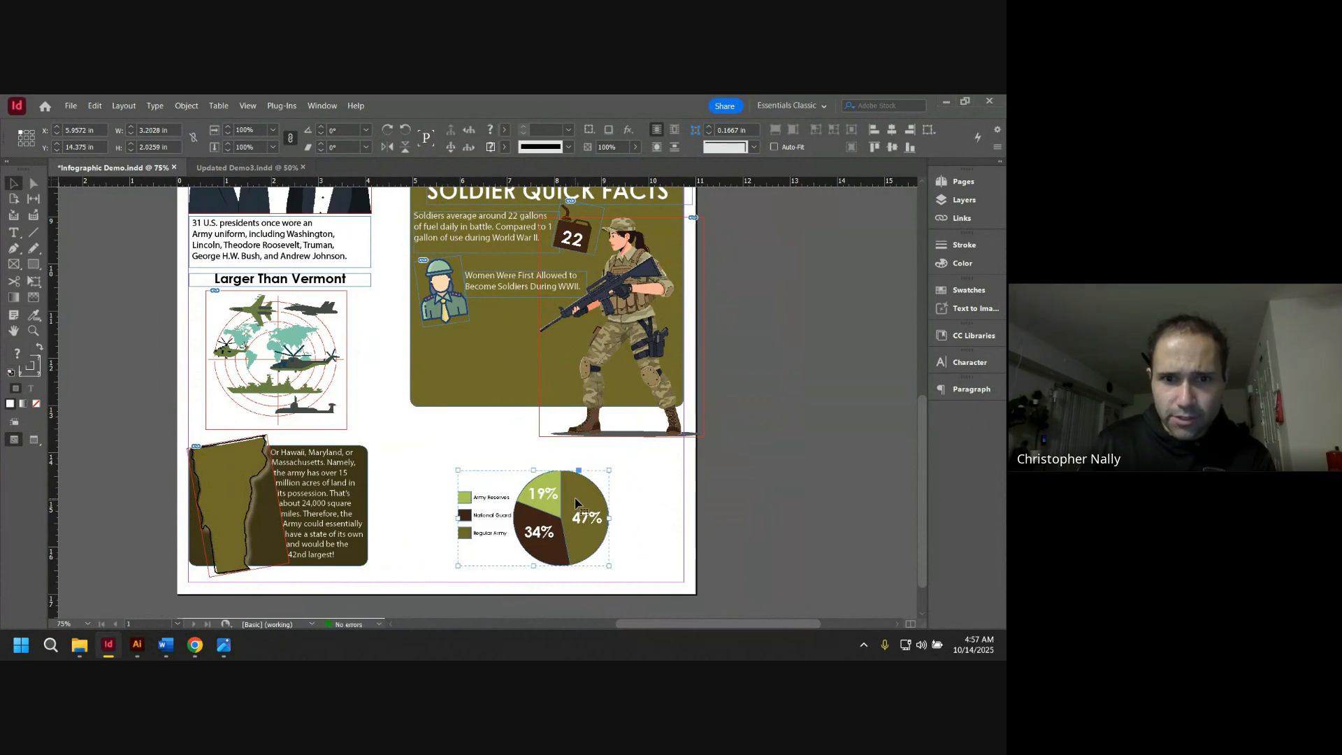
Step: Move the pie chart onto the lower part of the Soldier Quick Facts panel beside the soldier, at about X 5.14 in, Y 11.49 in
left_click_drag(577, 502, 547, 364)
key("ctrl+z")
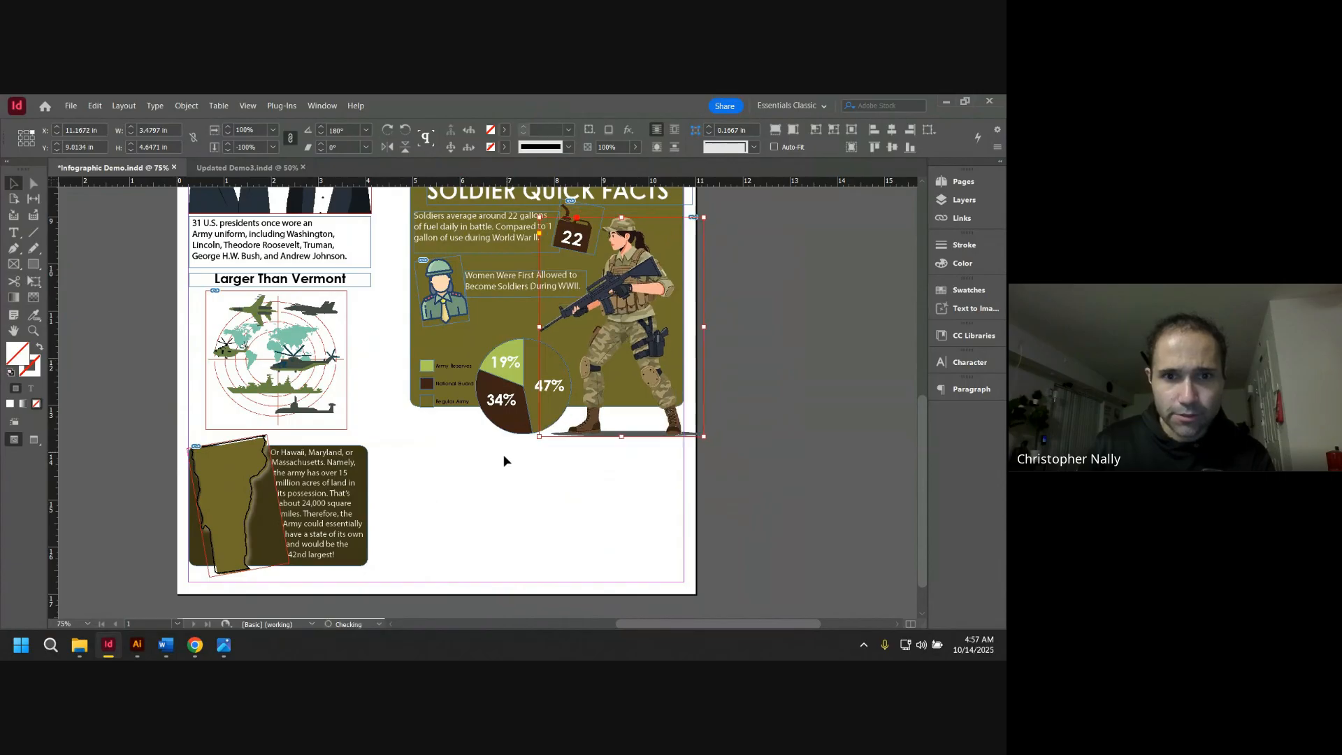
left_click(504, 423)
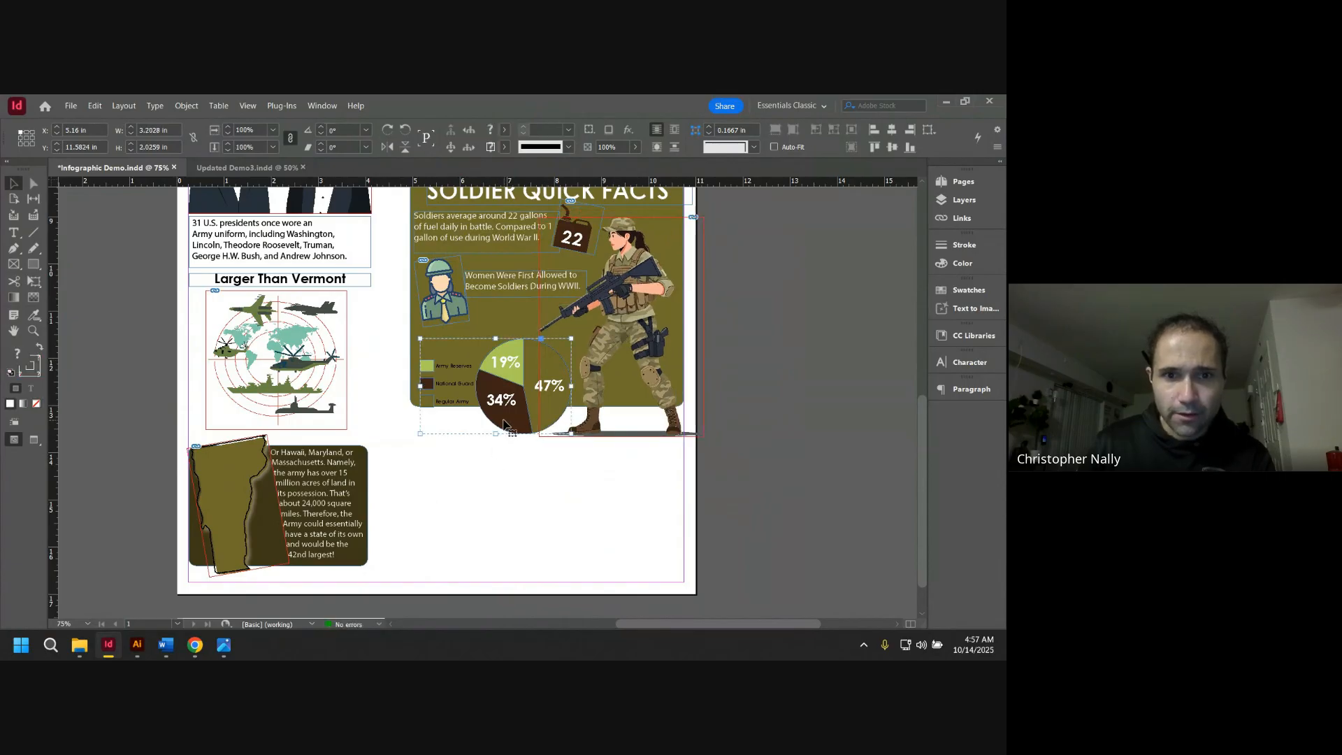
left_click_drag(505, 424, 503, 420)
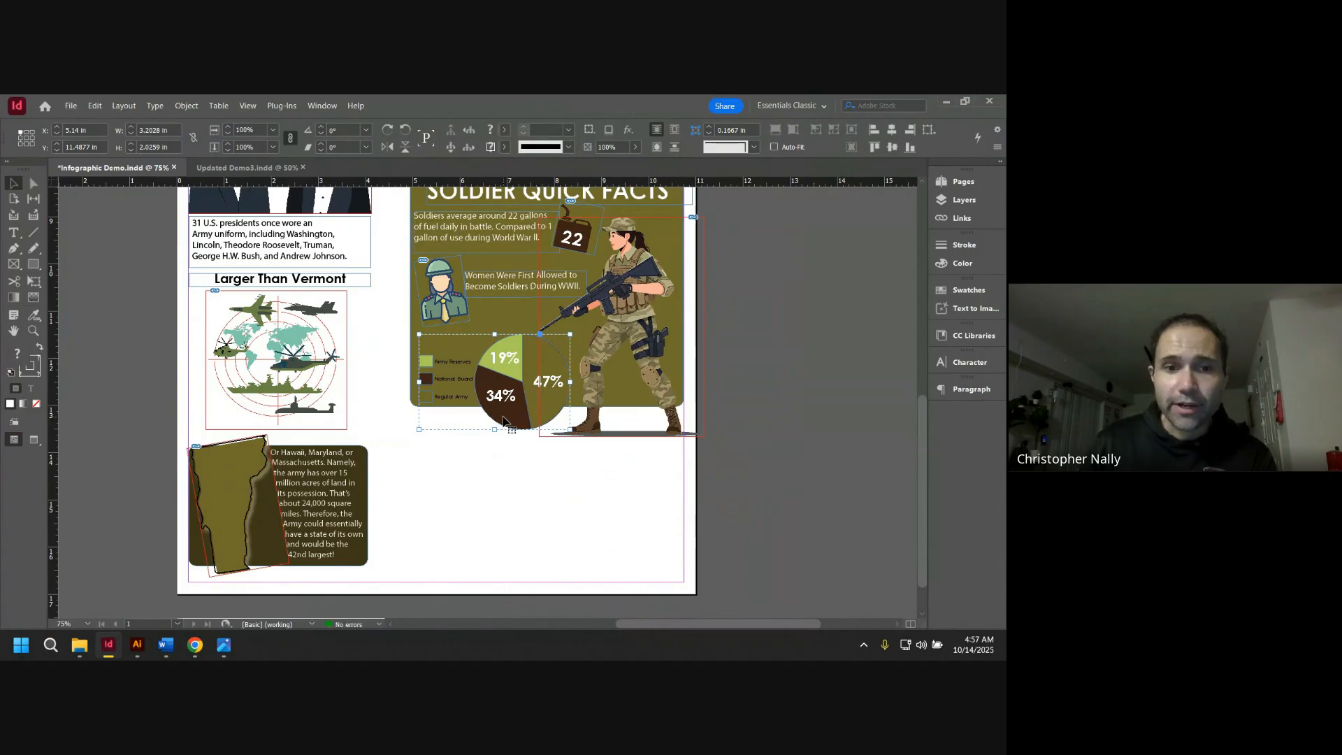
left_click(505, 454)
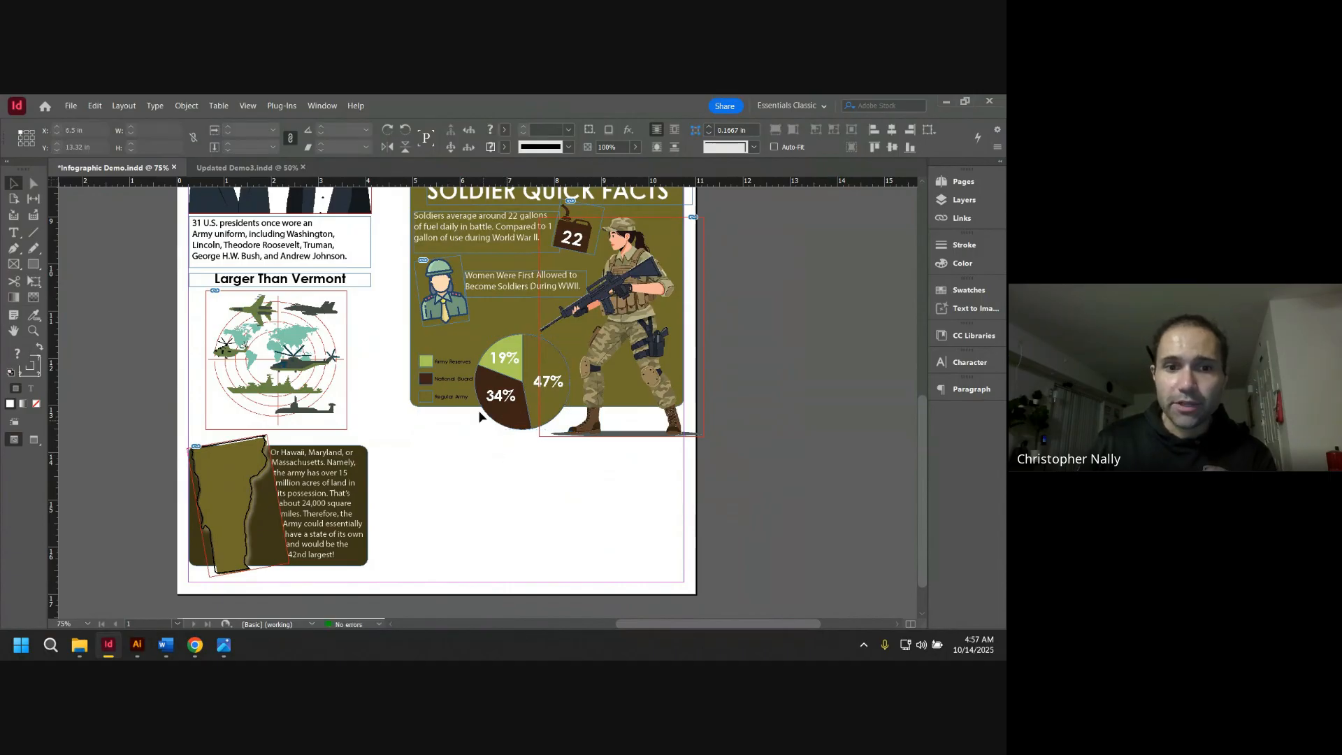
left_click(480, 416)
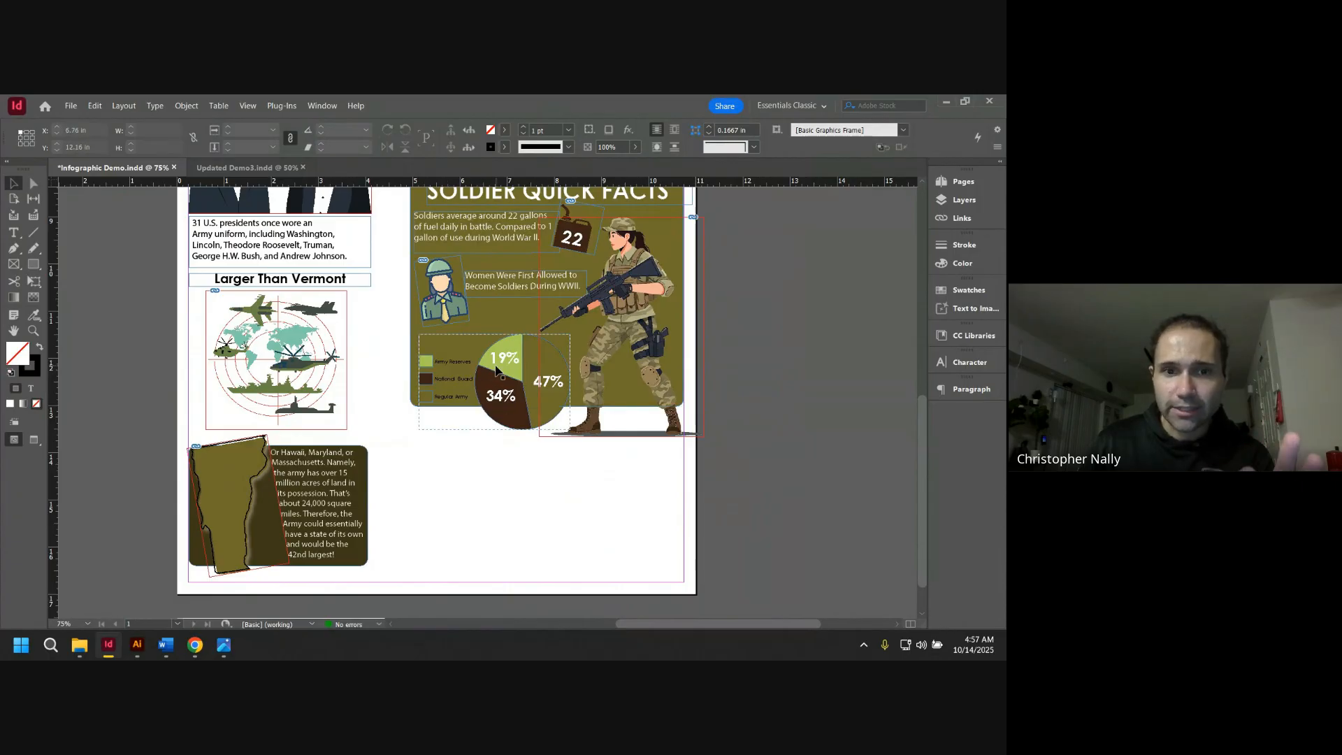
Step: Test the pie chart on the white area below the panel, and return it to the panel at X 5.125 in, Y 11.46 in
left_click_drag(496, 371, 497, 447)
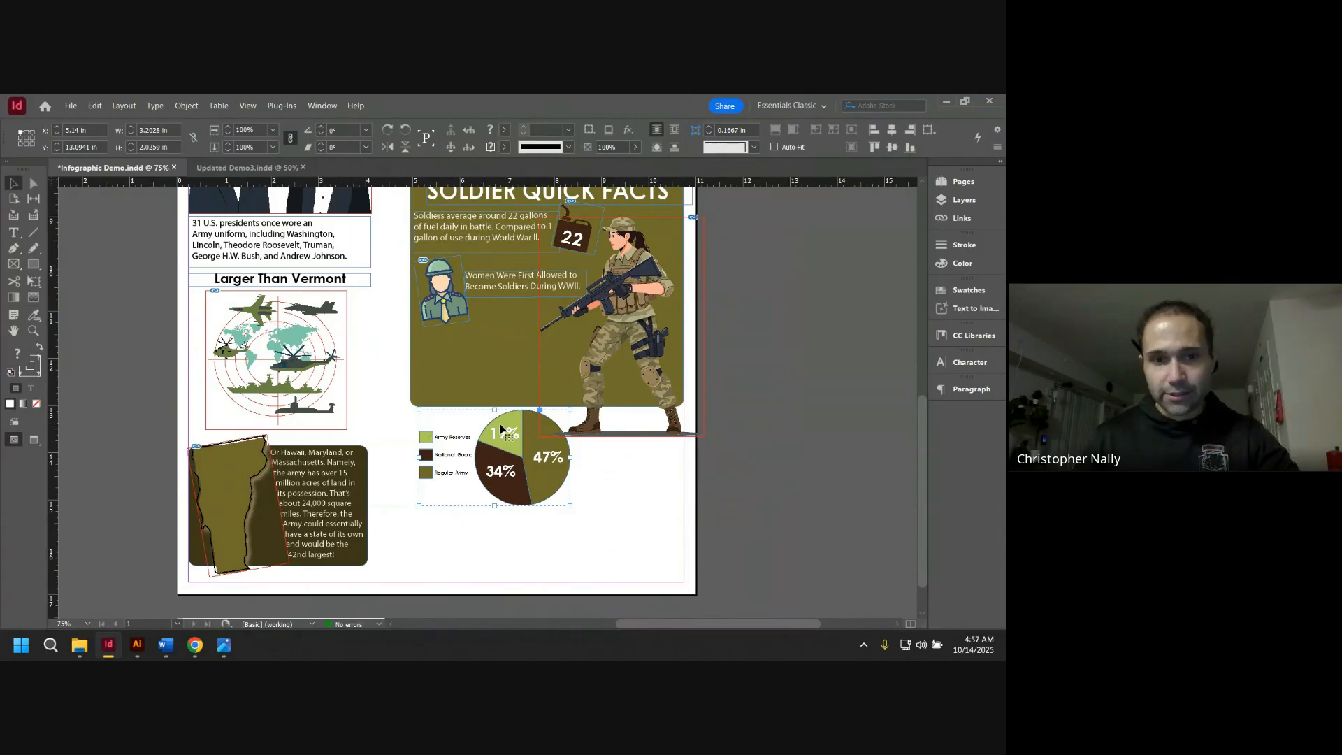
left_click_drag(501, 443, 501, 368)
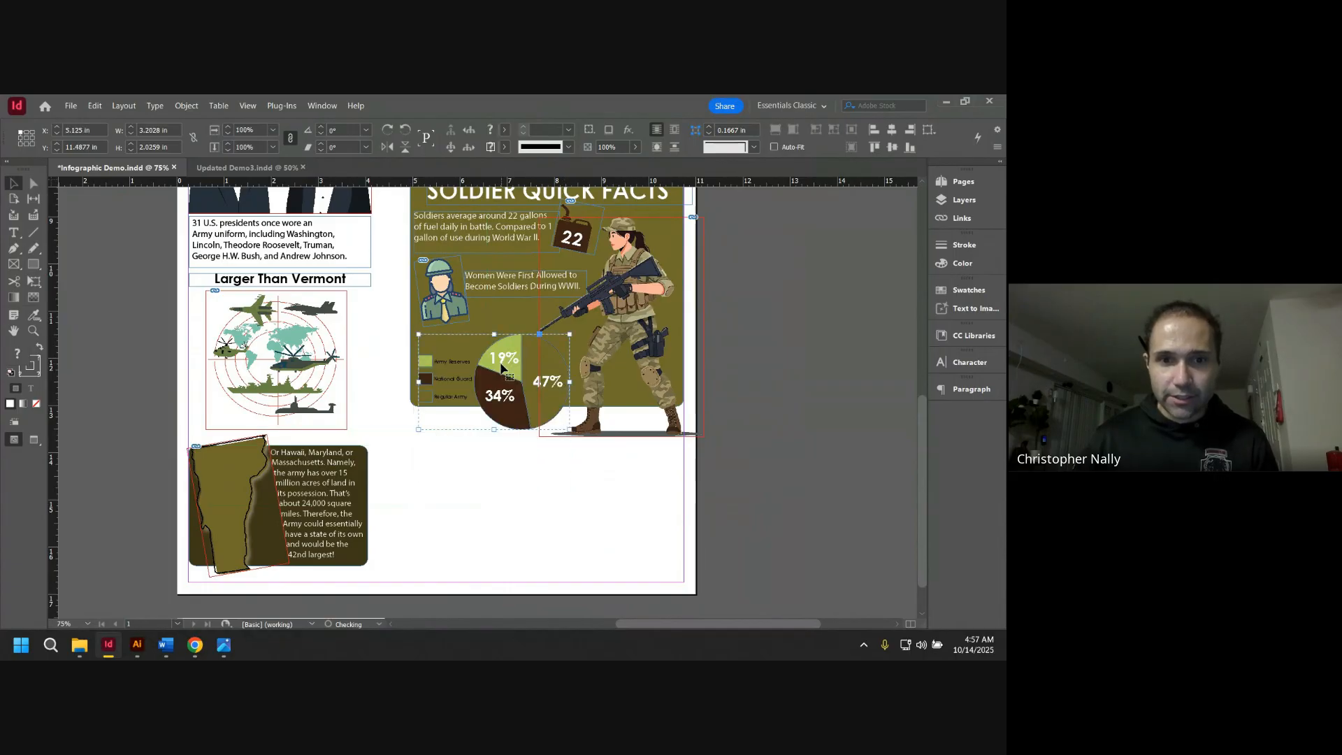
key("Up")
key("Up")
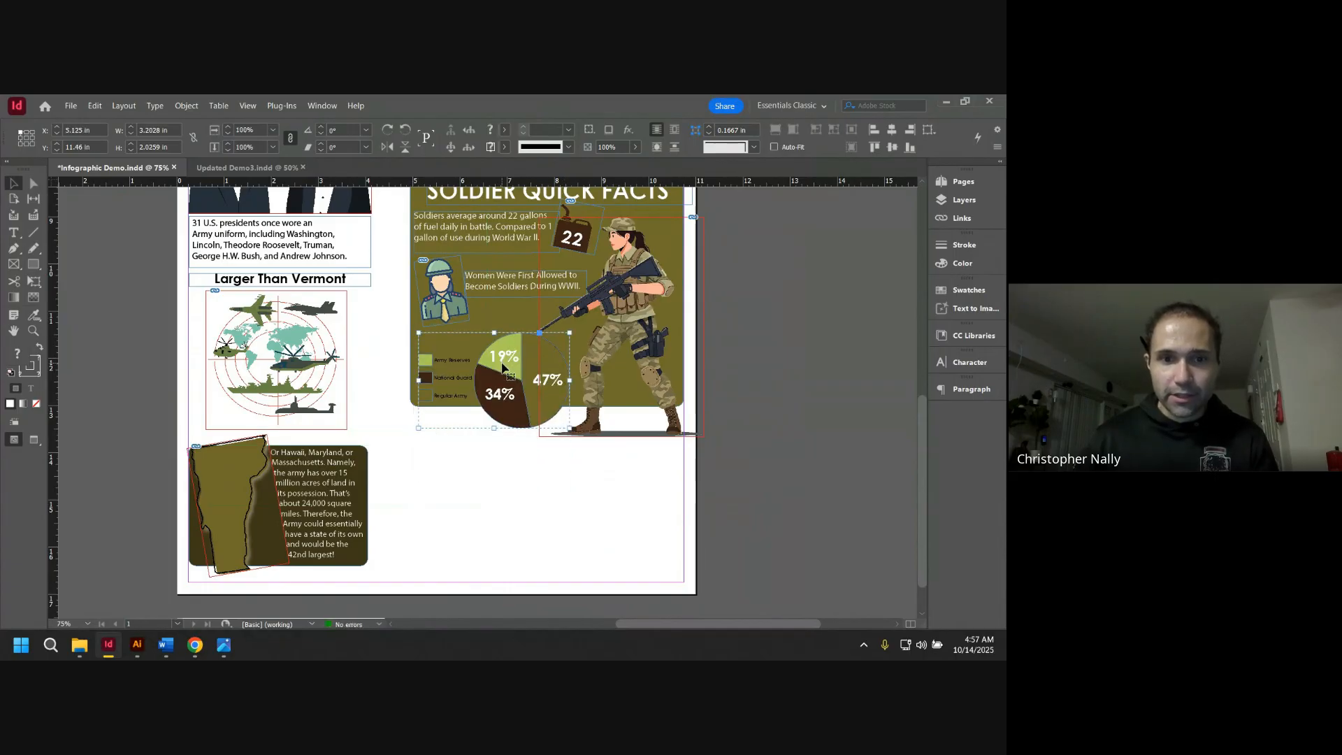
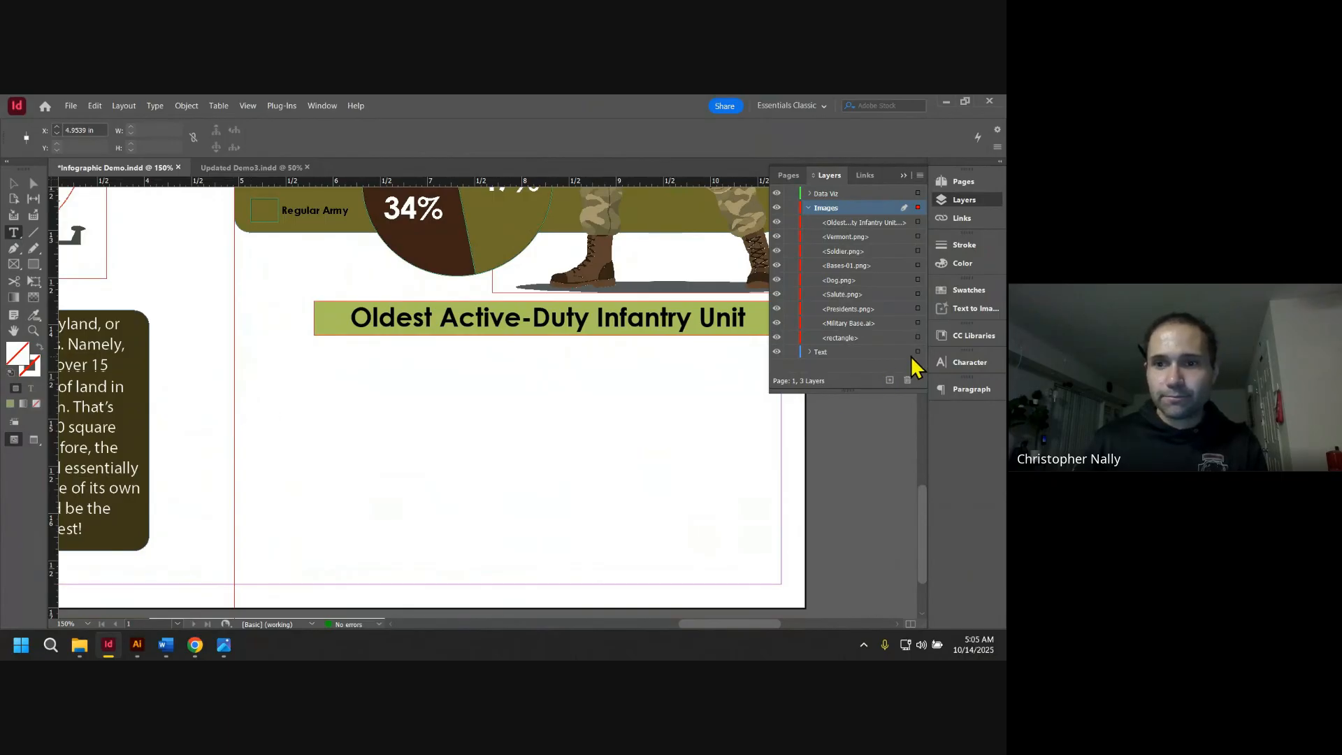
Step: Draw a text frame below the "Oldest Active-Duty Infantry Unit" heading, spanning from the vertical guide to the page's right margin
left_click(904, 175)
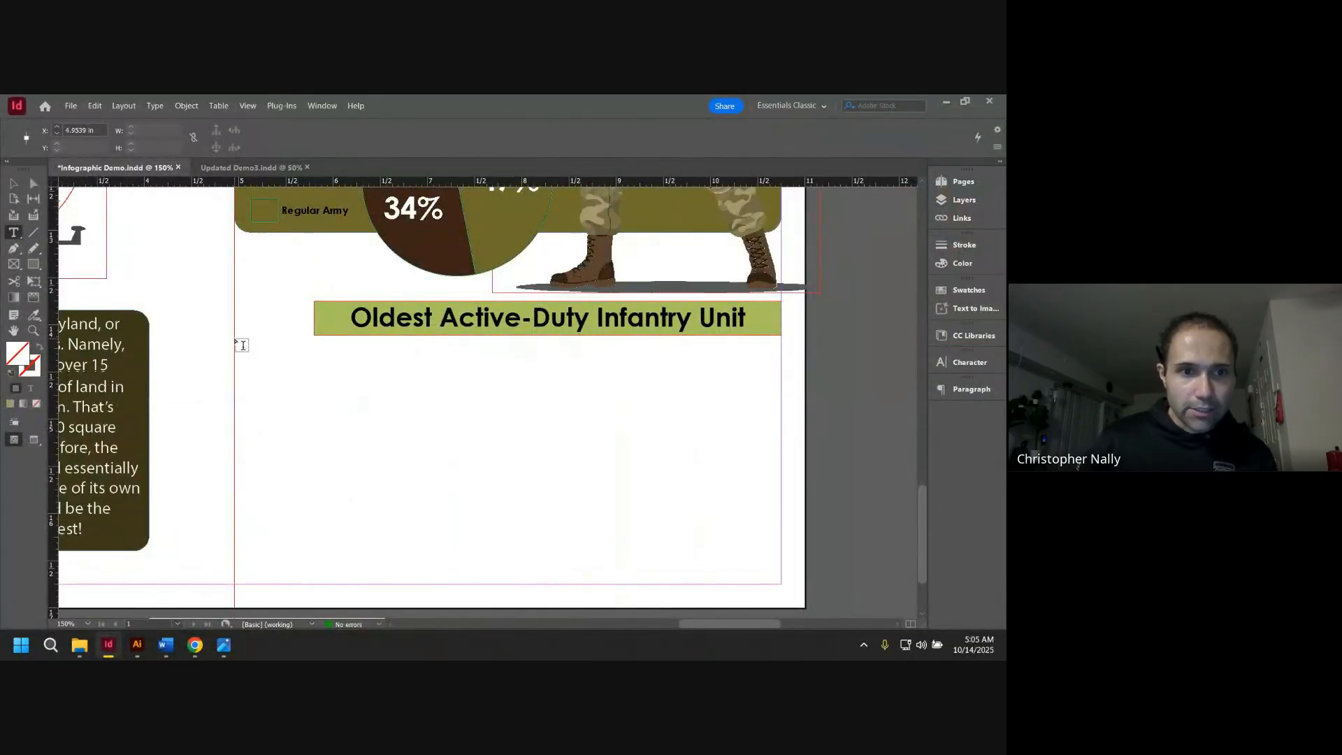
left_click_drag(235, 341, 781, 560)
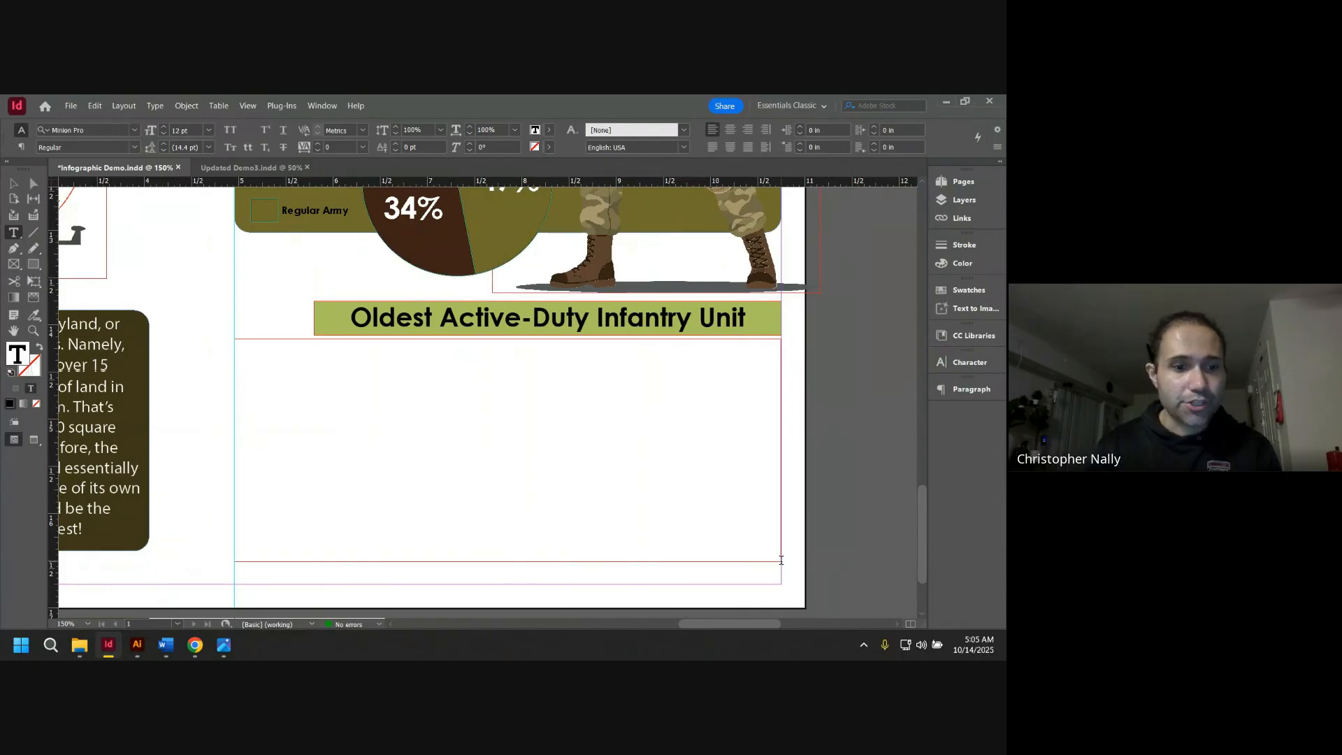
Step: Copy the paragraph about the 3rd U.S. Infantry Regiment from the Word data sheet, check its font specification, and return to InDesign
left_click(165, 645)
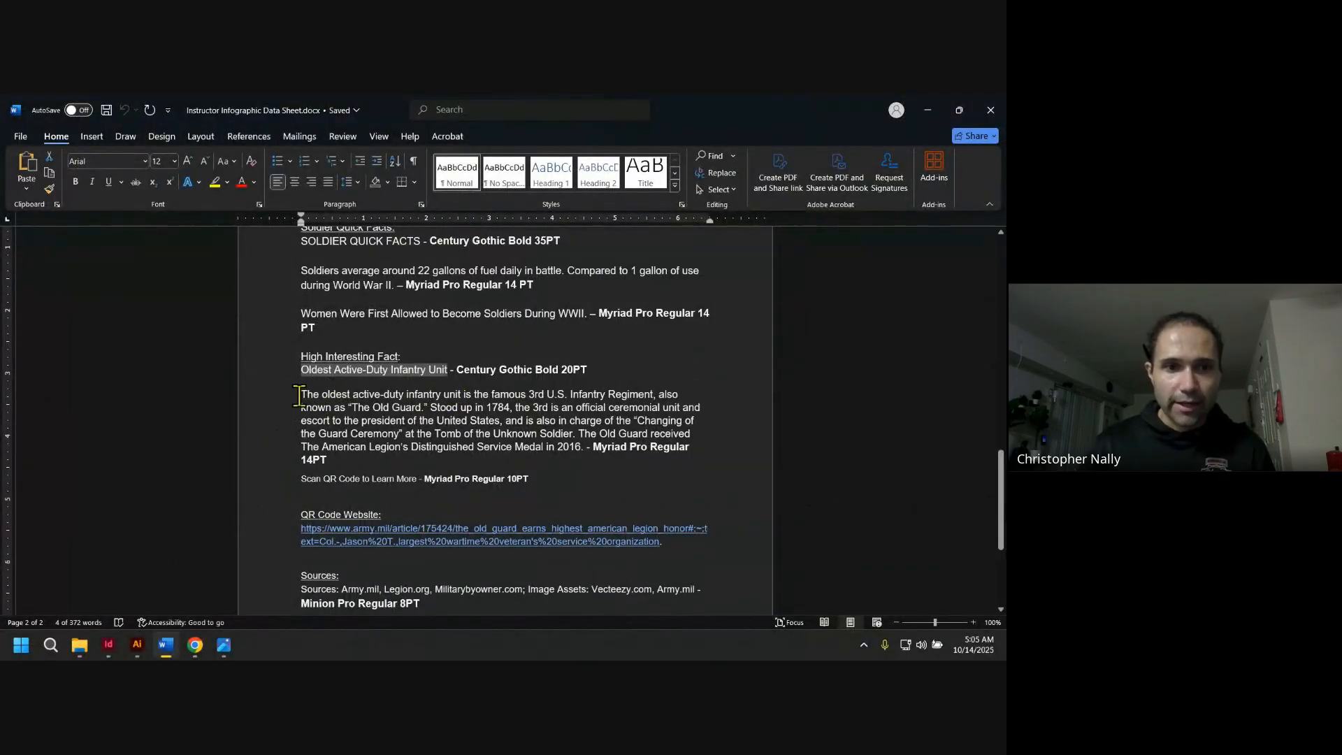
left_click_drag(299, 395, 585, 453)
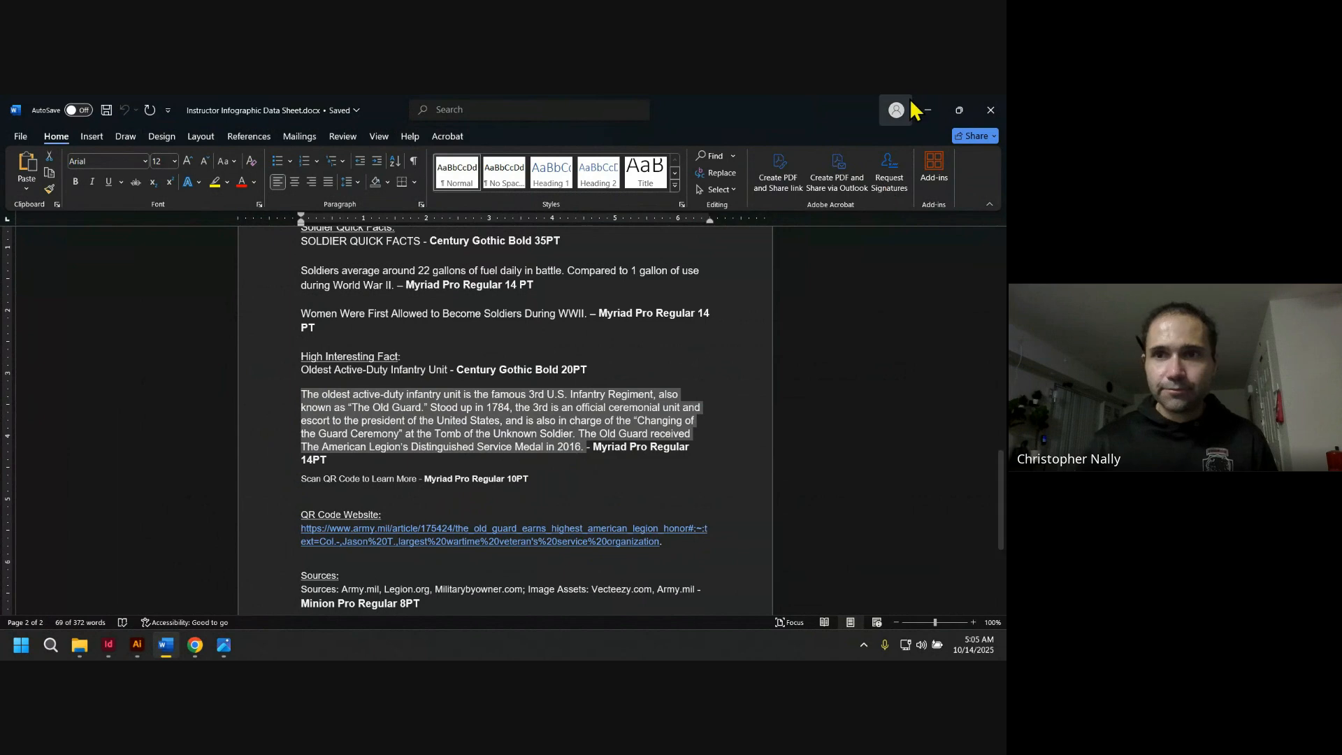
left_click(927, 109)
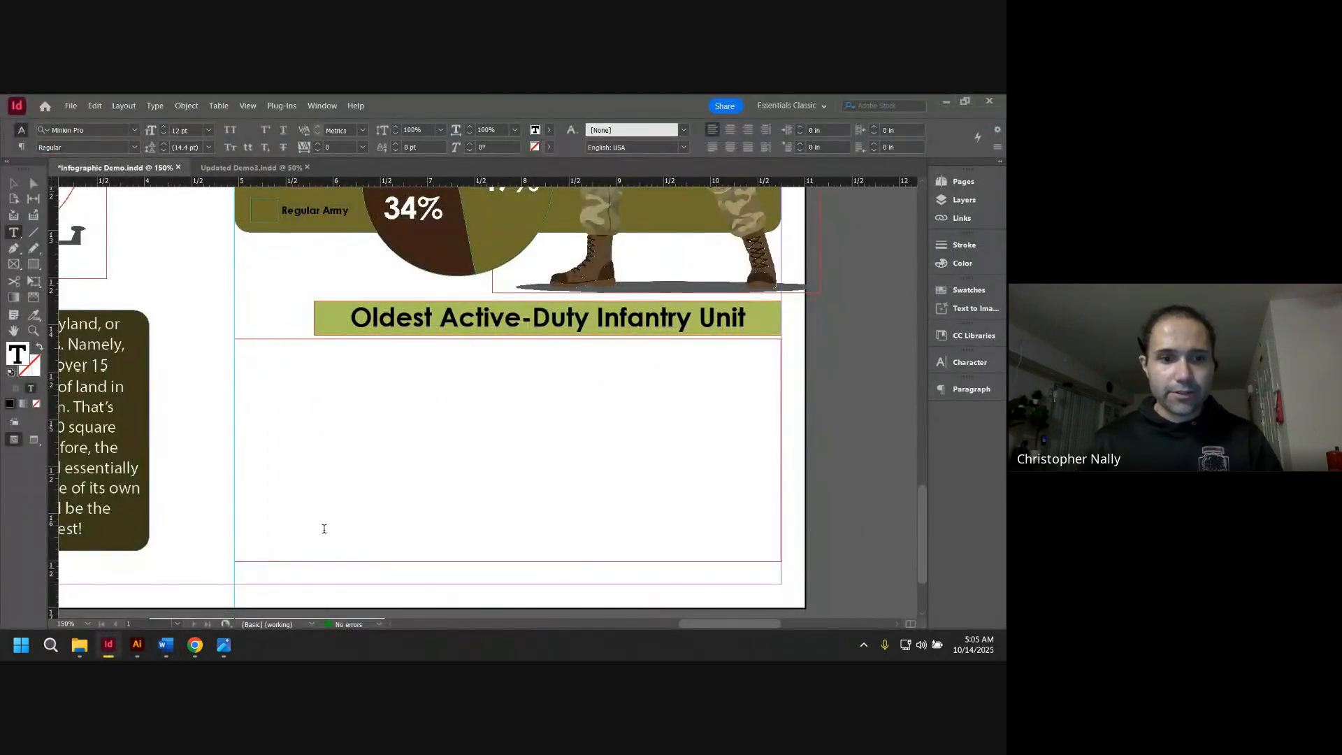
left_click(166, 645)
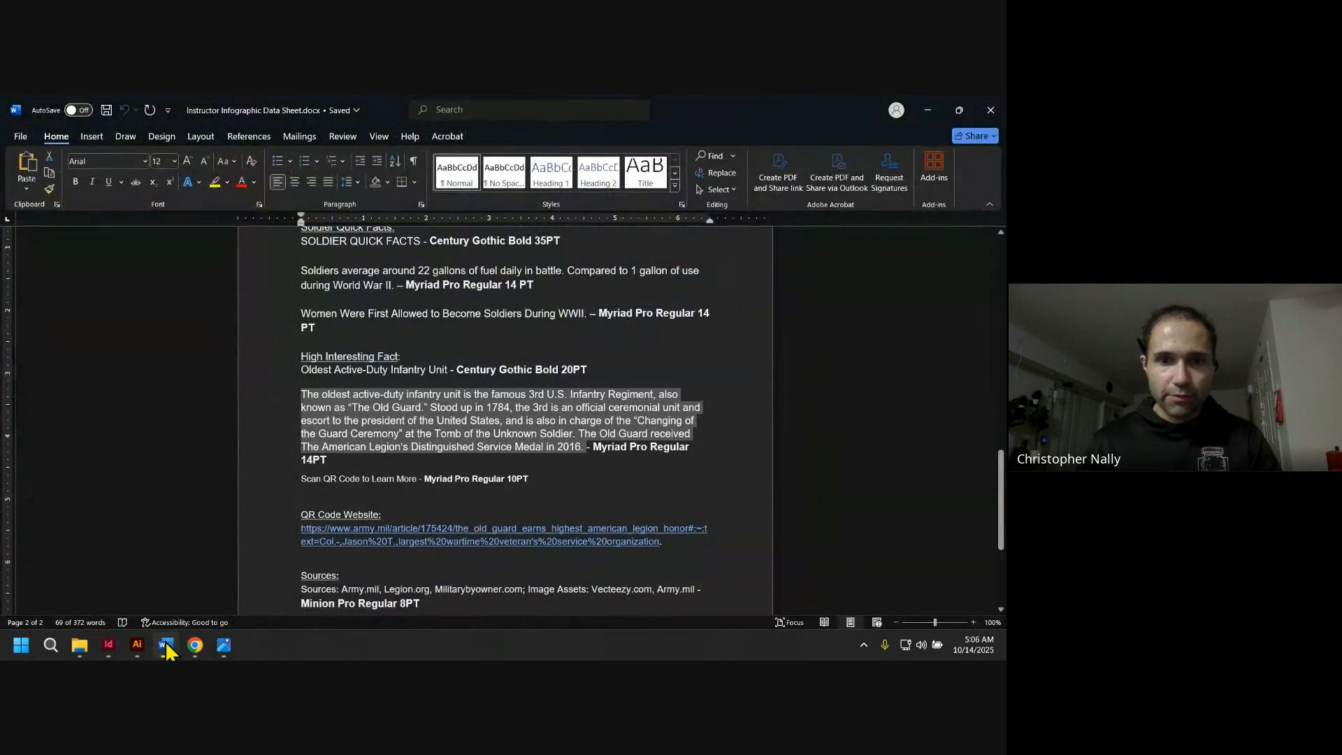
left_click(166, 644)
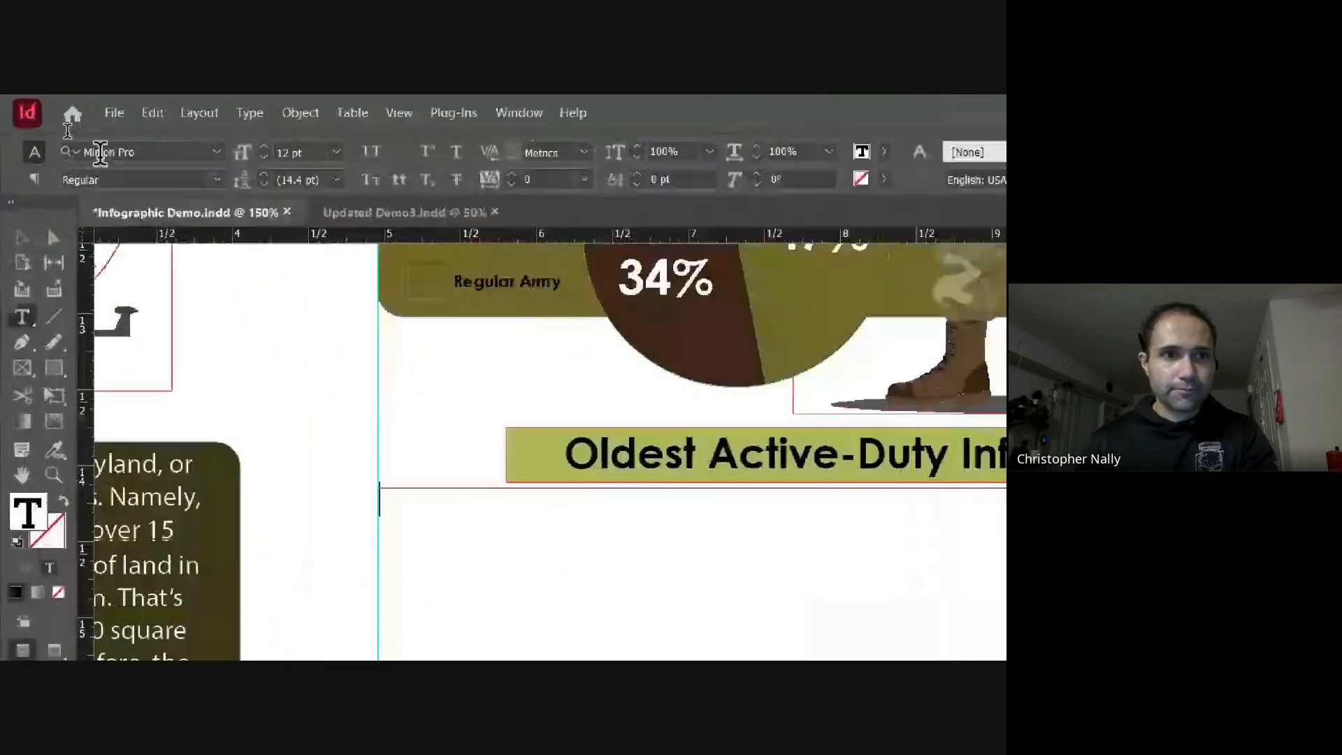
Step: Set the new text frame's font to Myriad Pro Regular, 14 pt, and paste the copied 3rd U.S. Infantry Regiment paragraph into it
left_click(79, 130)
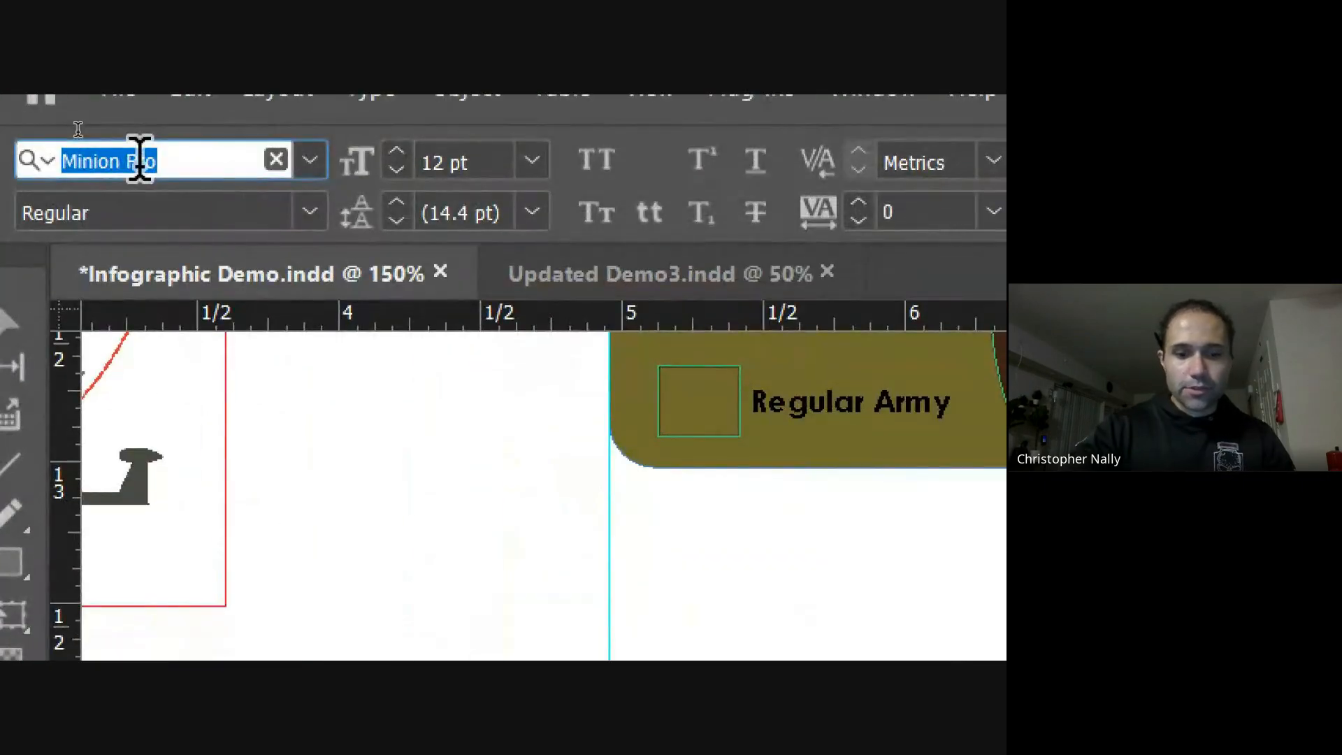
type("myriad")
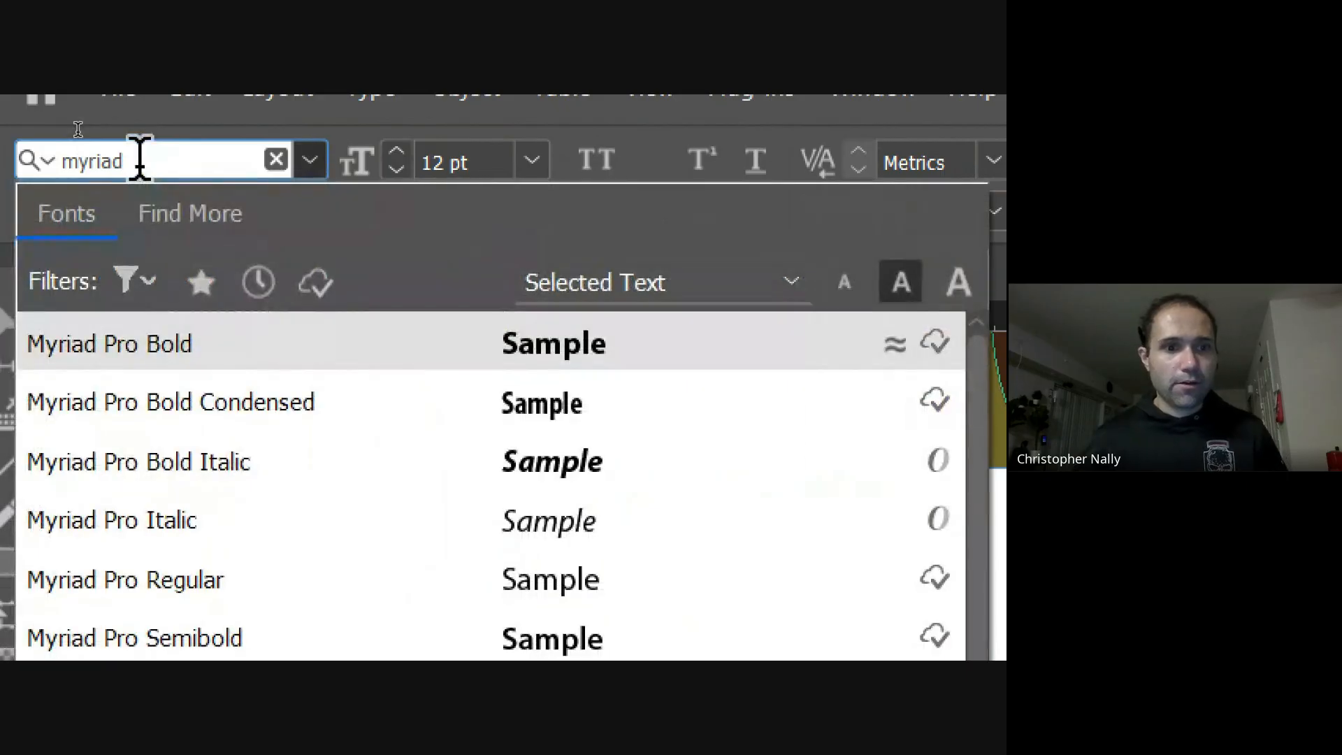
left_click(231, 569)
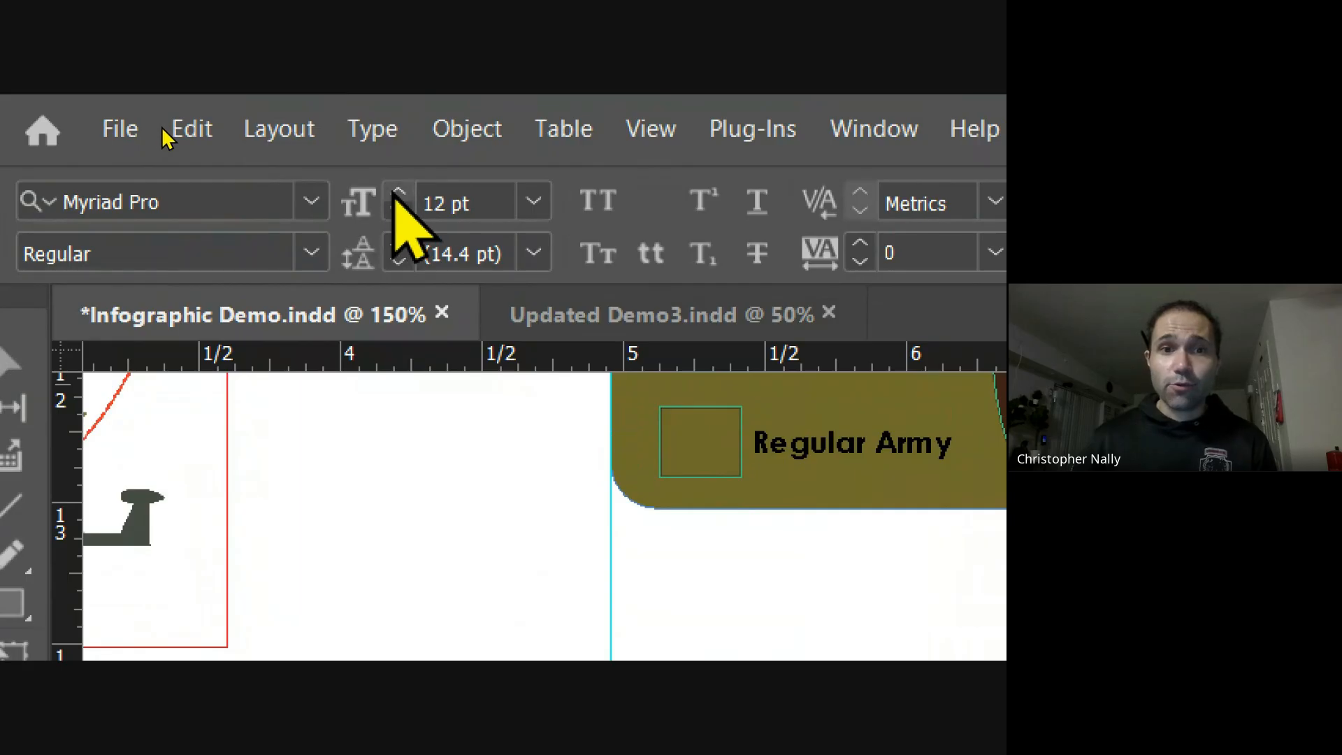
left_click(397, 193)
left_click(397, 193)
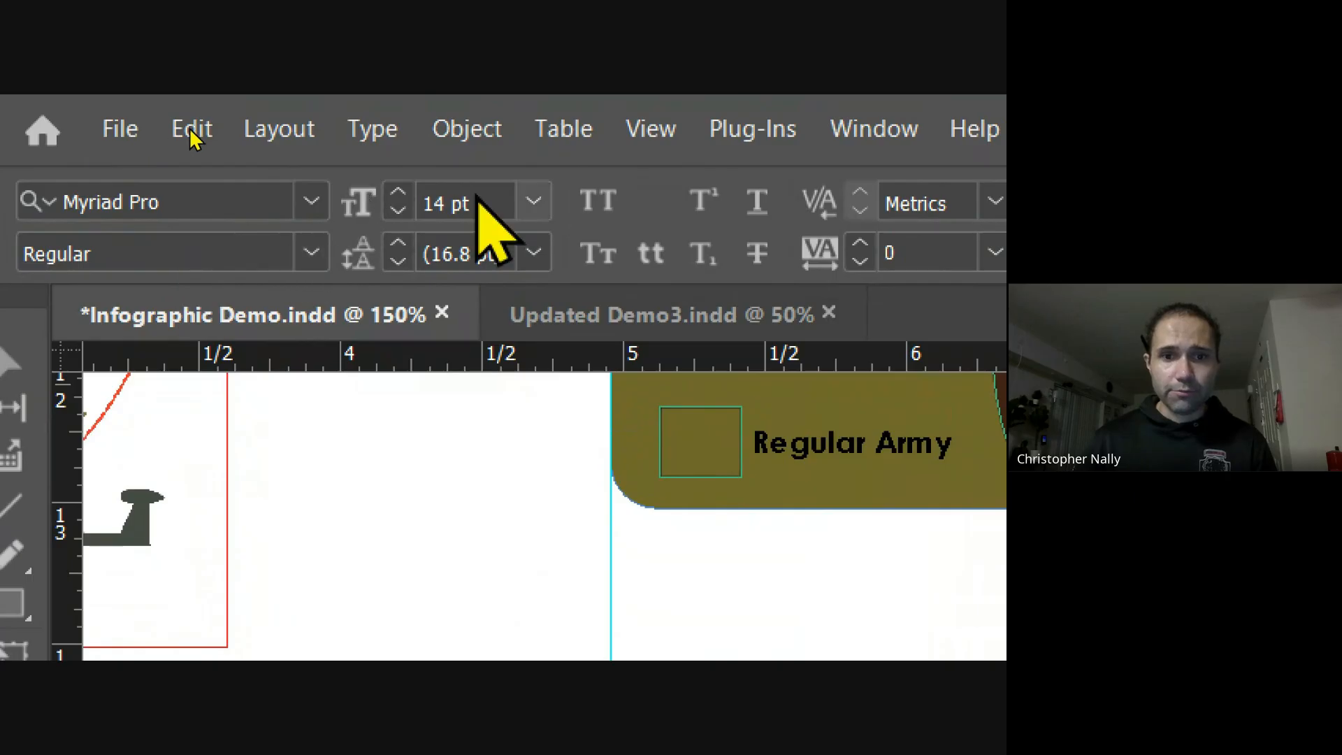
key("ctrl+v")
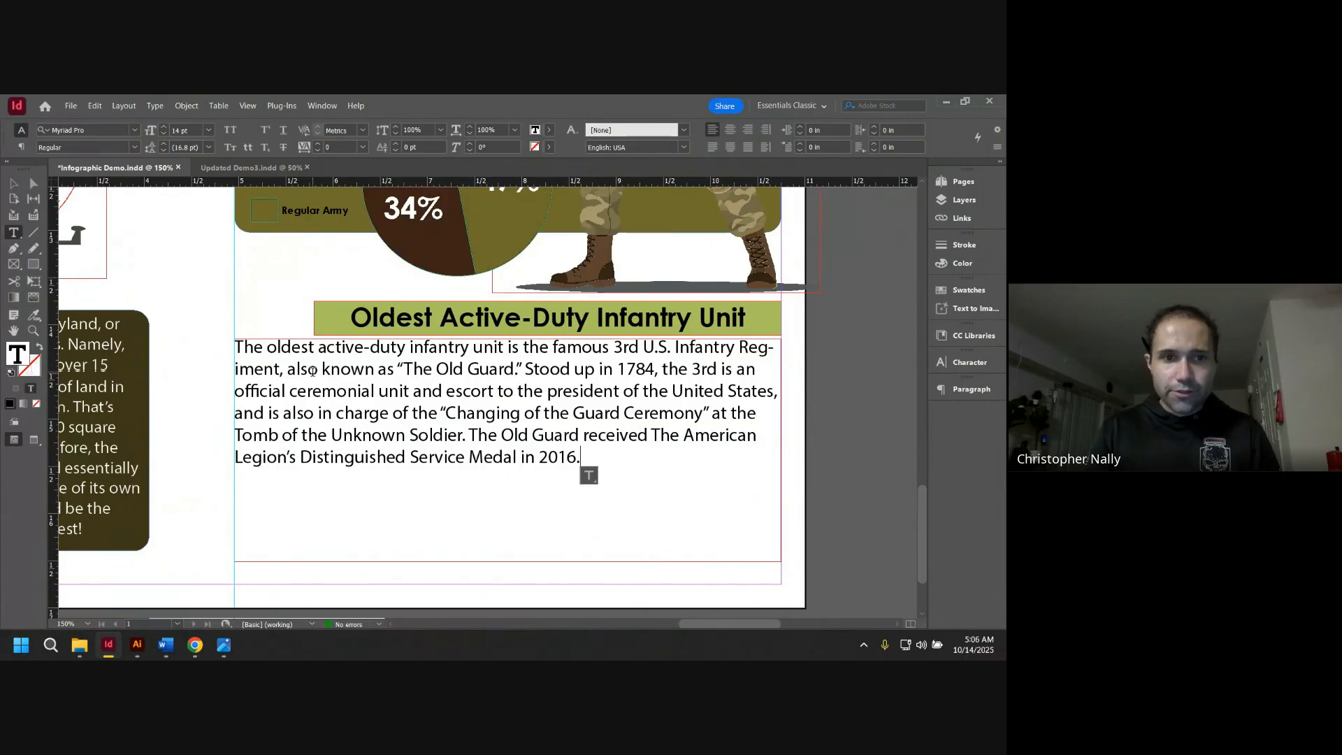
Step: Split the paragraph's text frame into two columns with the preview on, and shorten the frame from below to about 2.02 in tall
key("ctrl")
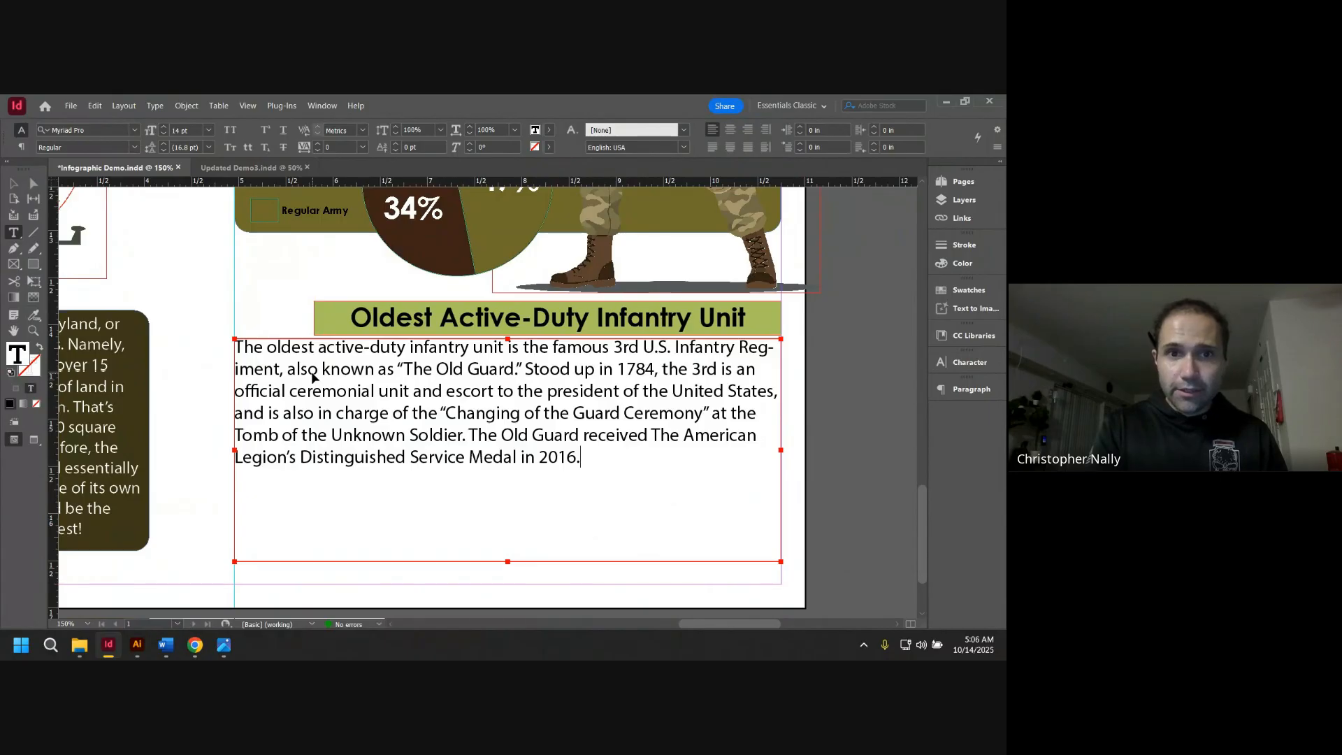
key("ctrl+b")
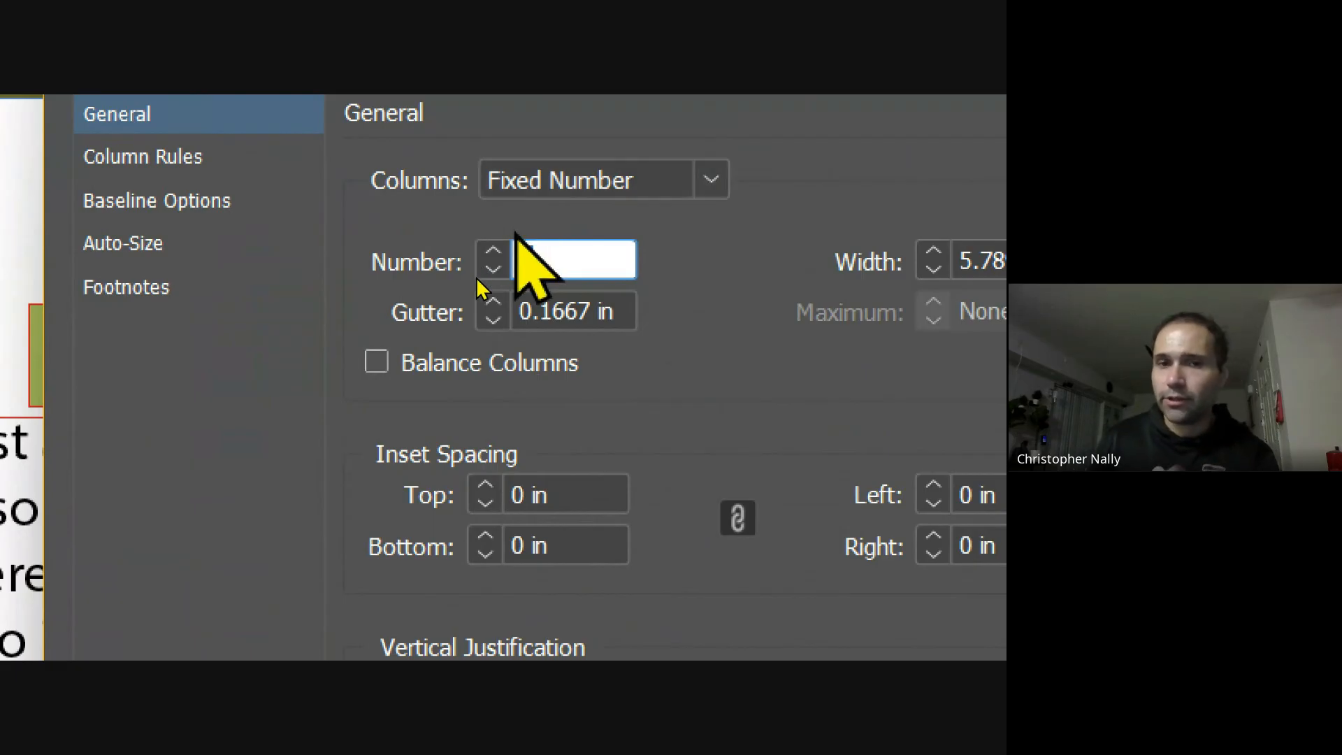
double_click(608, 262)
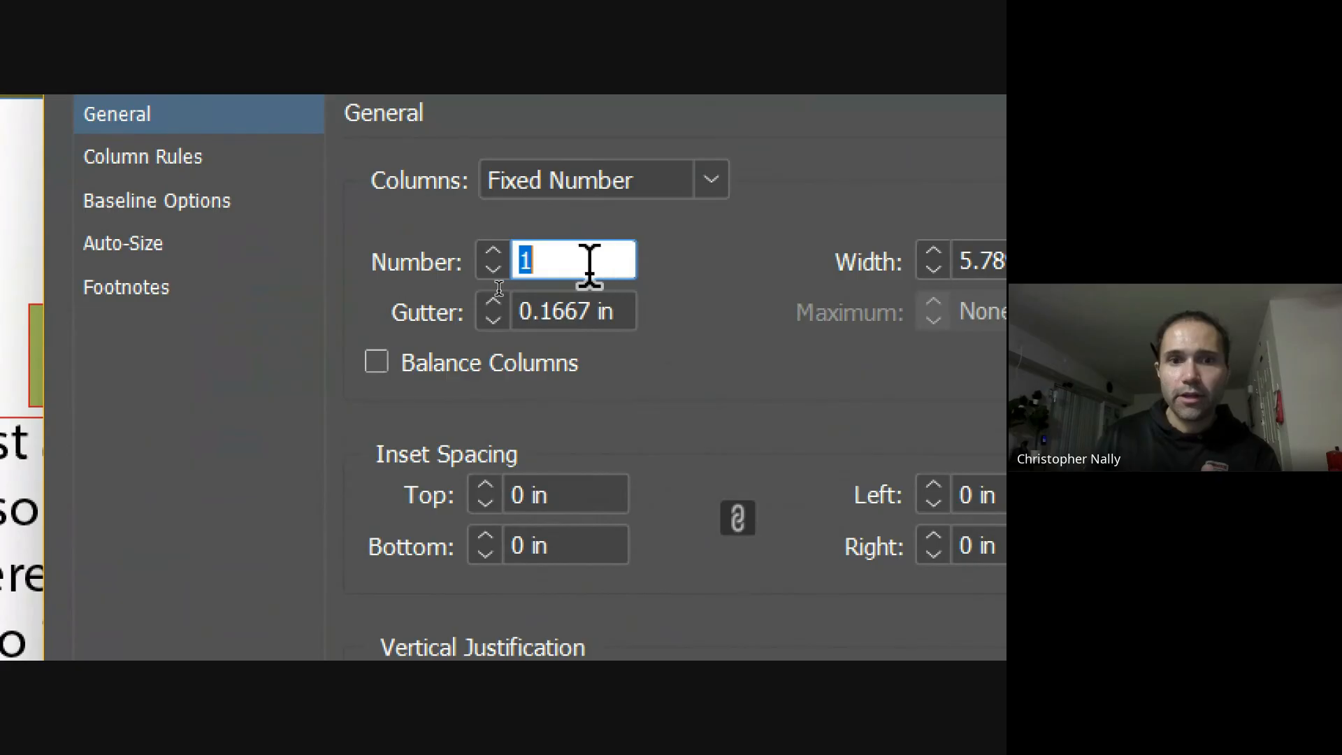
left_click(494, 253)
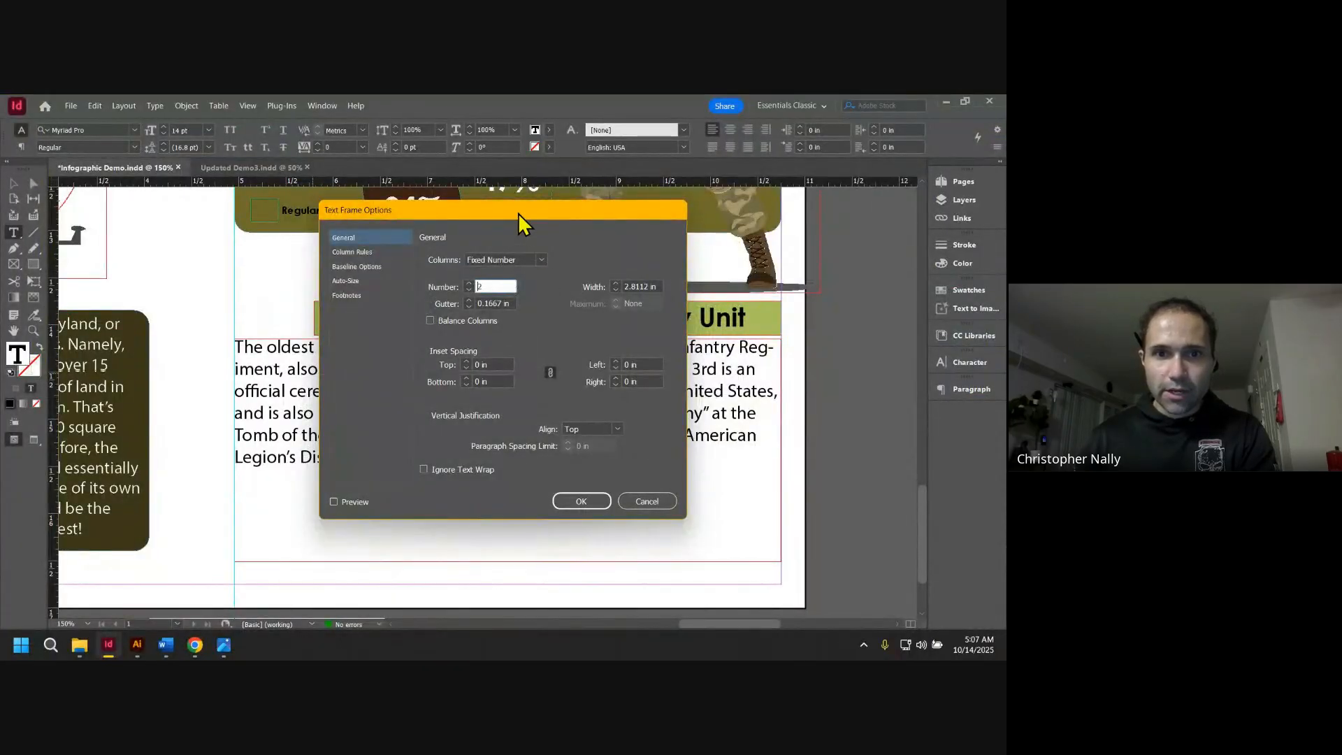
left_click_drag(518, 213, 734, 192)
left_click(550, 481)
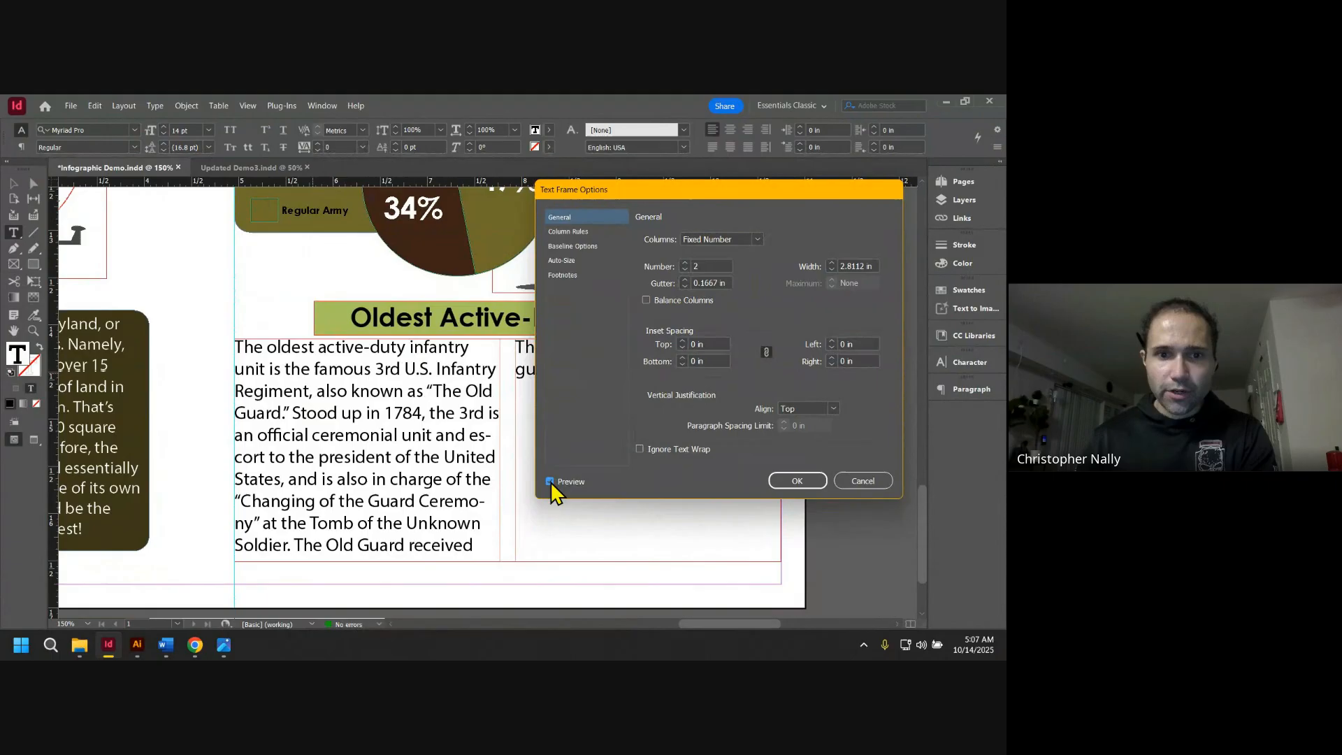
left_click_drag(581, 194, 717, 189)
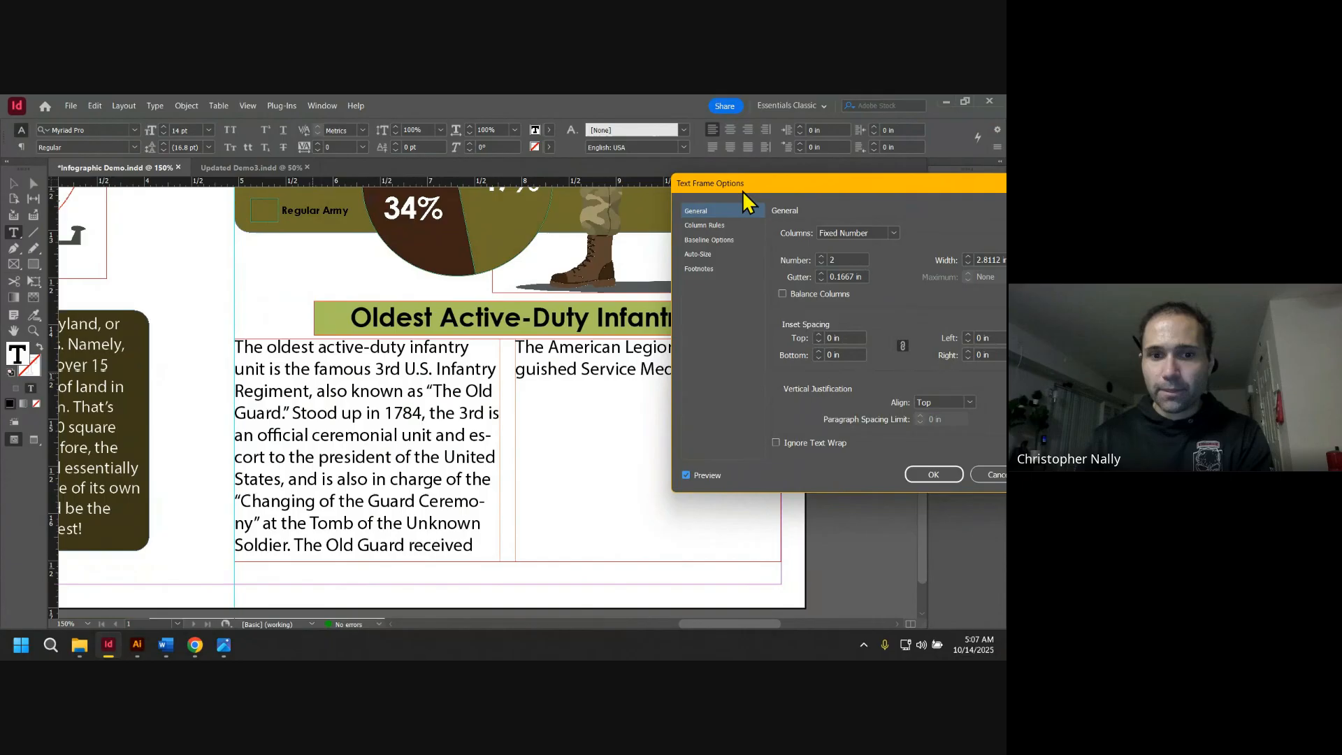
left_click_drag(744, 189, 395, 185)
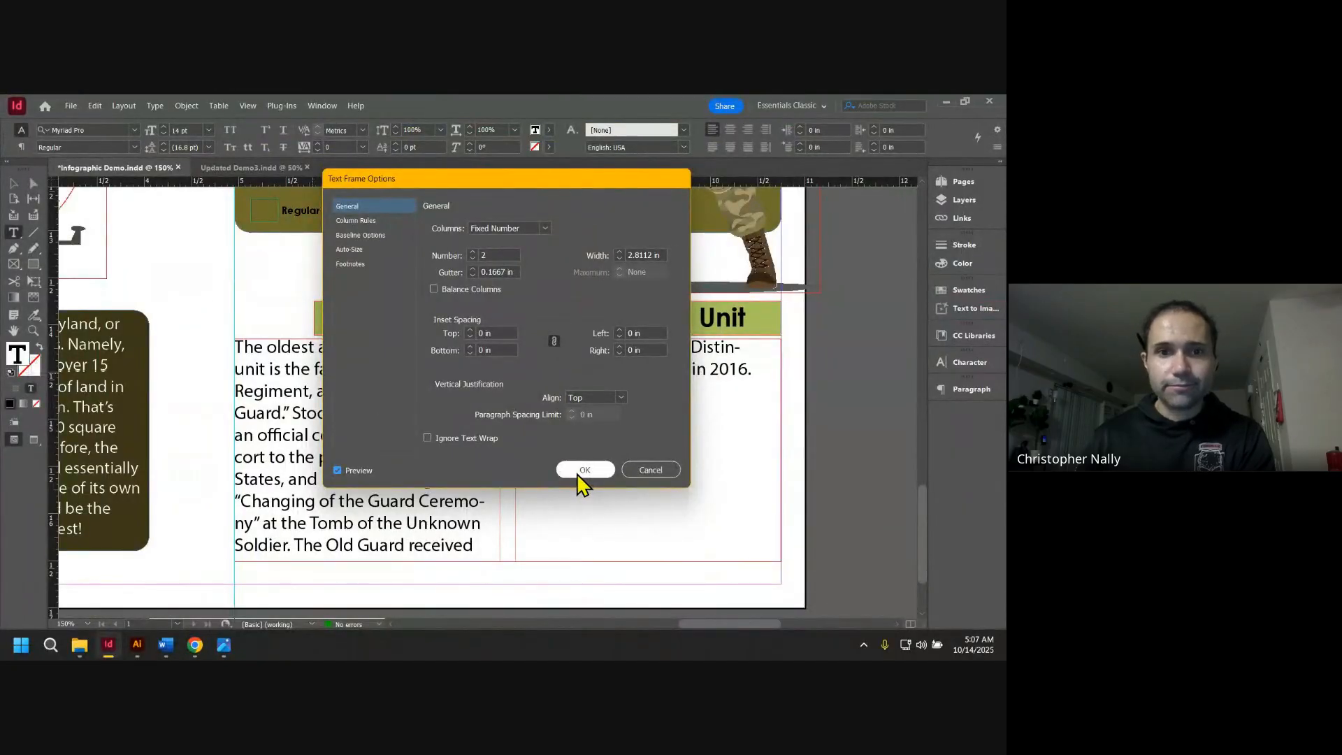
left_click(582, 471)
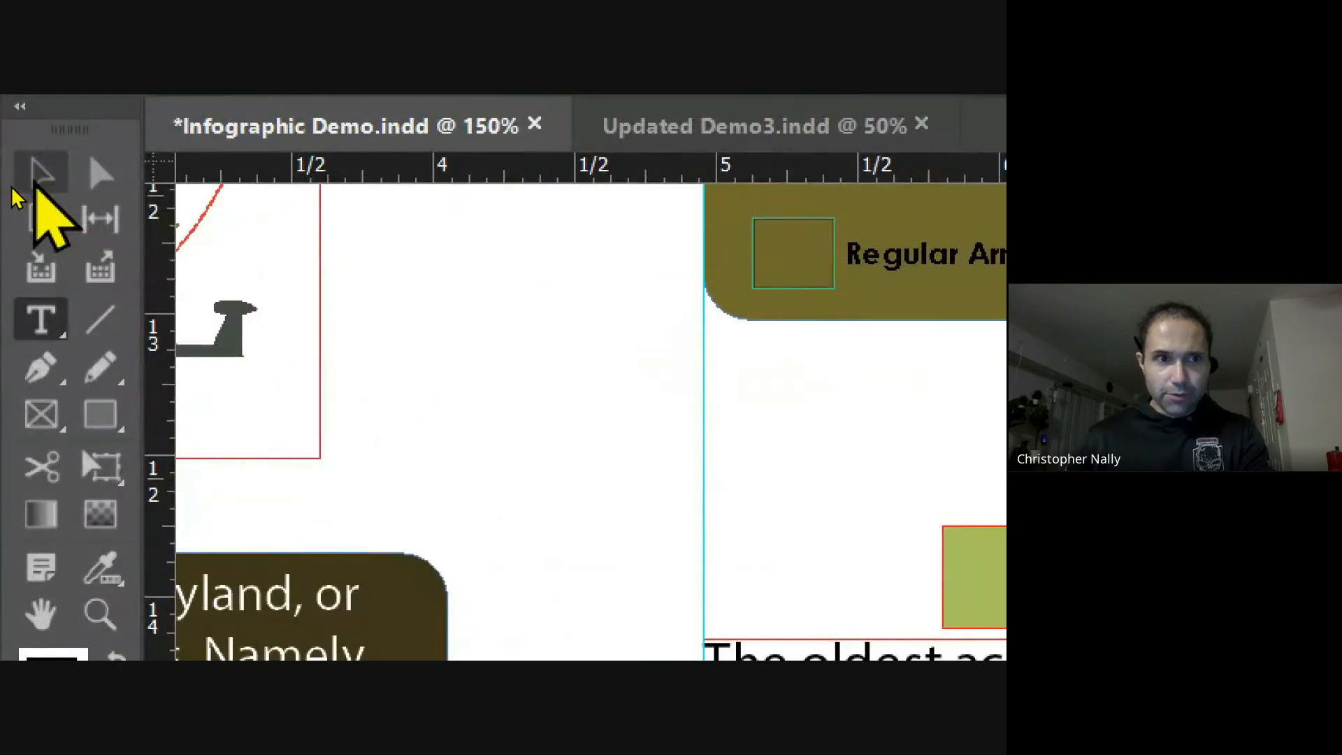
left_click(13, 184)
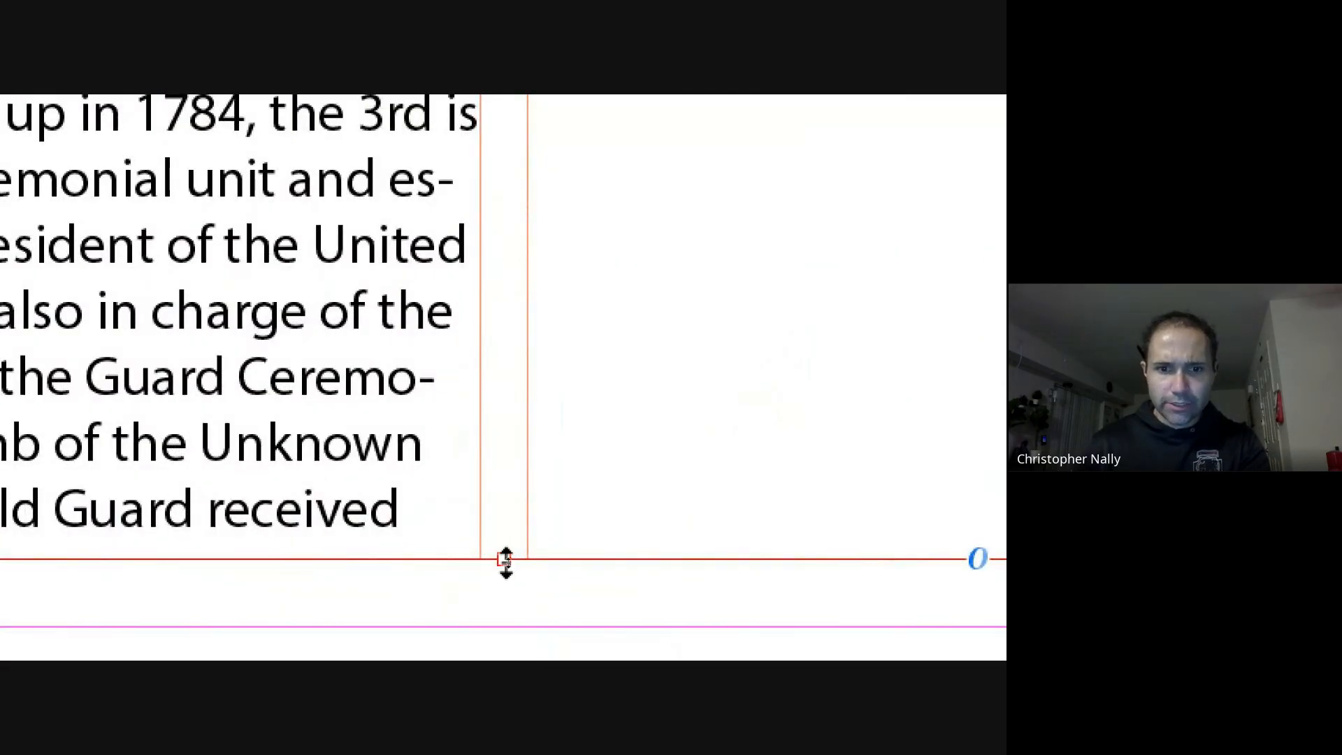
left_click_drag(505, 561, 505, 463)
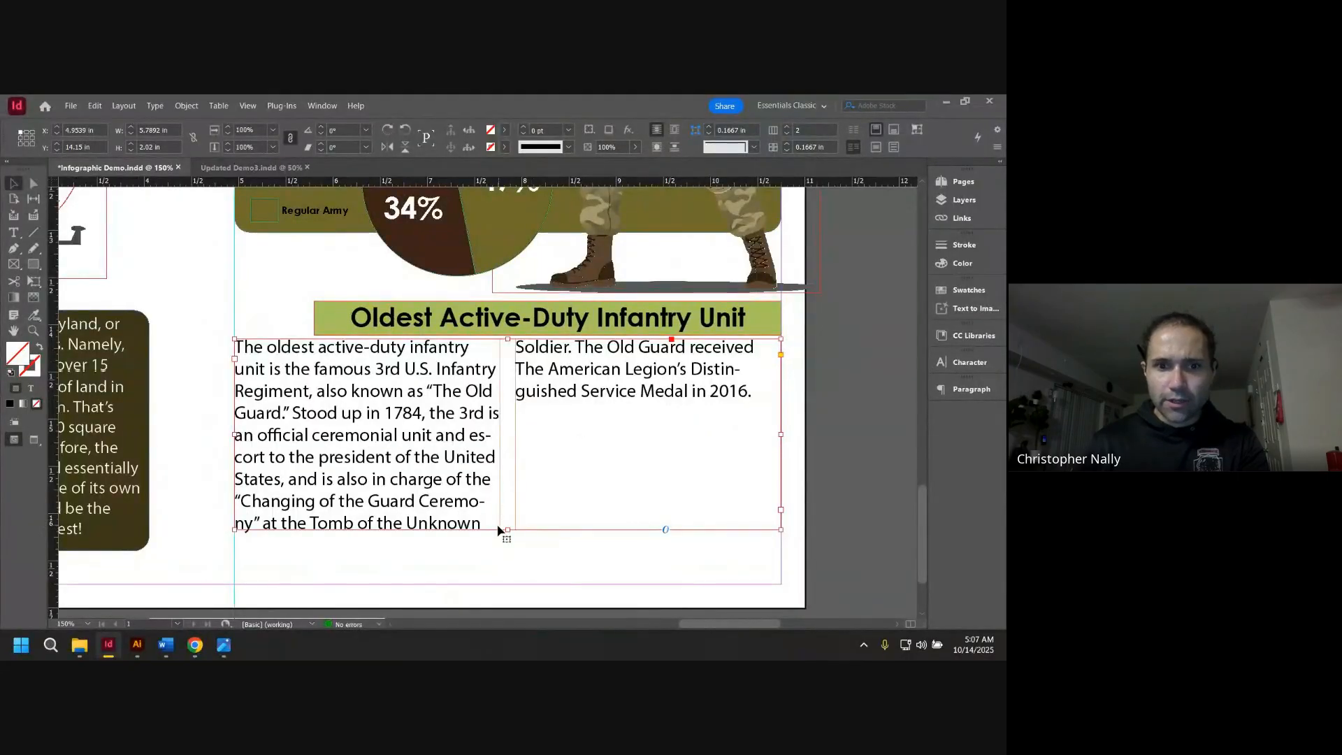
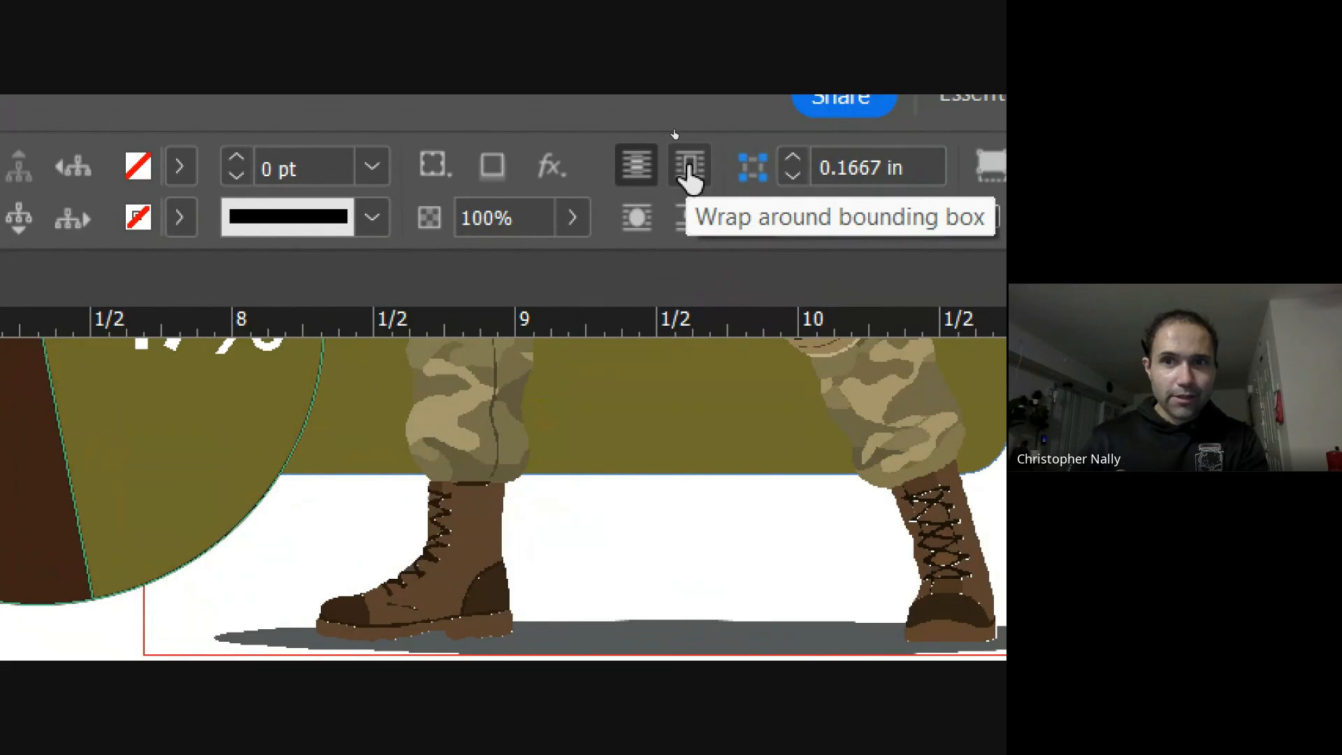
Step: Wrap text around the crest's bounding box and nudge the crest down so it overlaps the start of the paragraph at the vertical guide
left_click(689, 170)
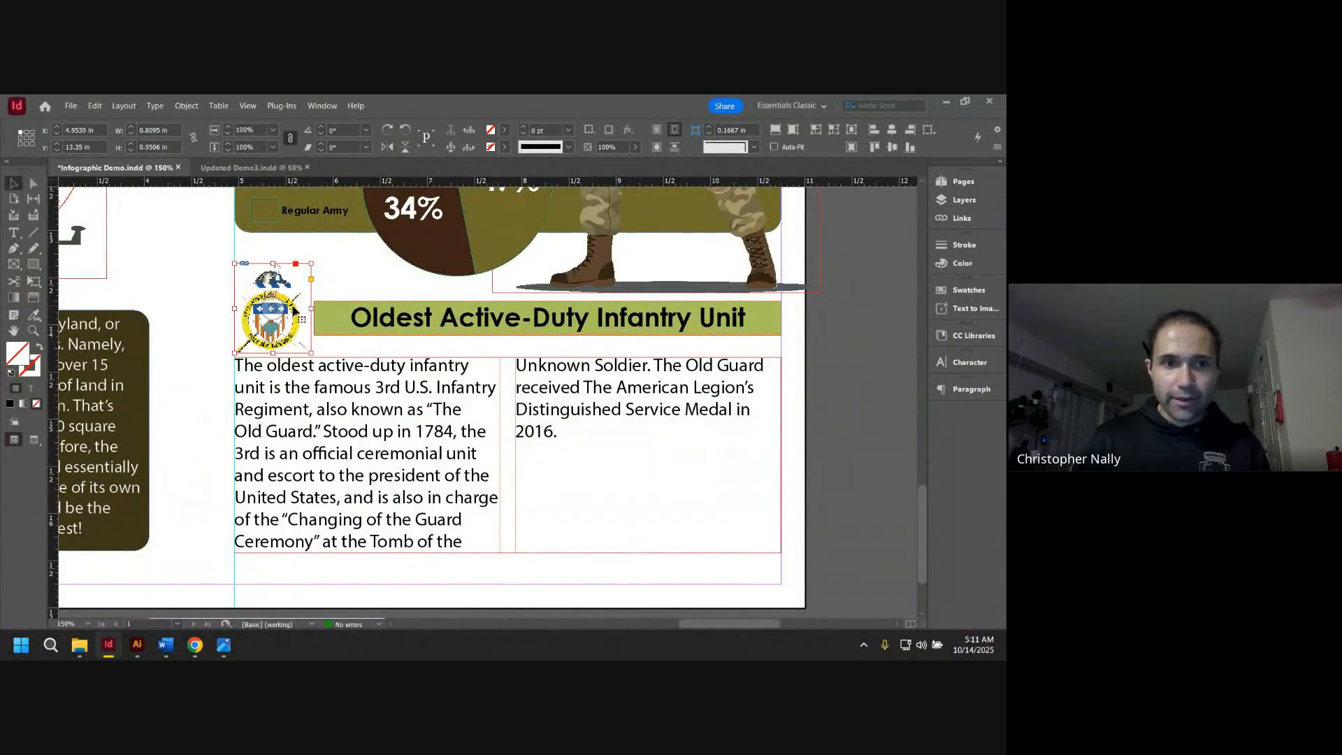
left_click_drag(294, 310, 297, 323)
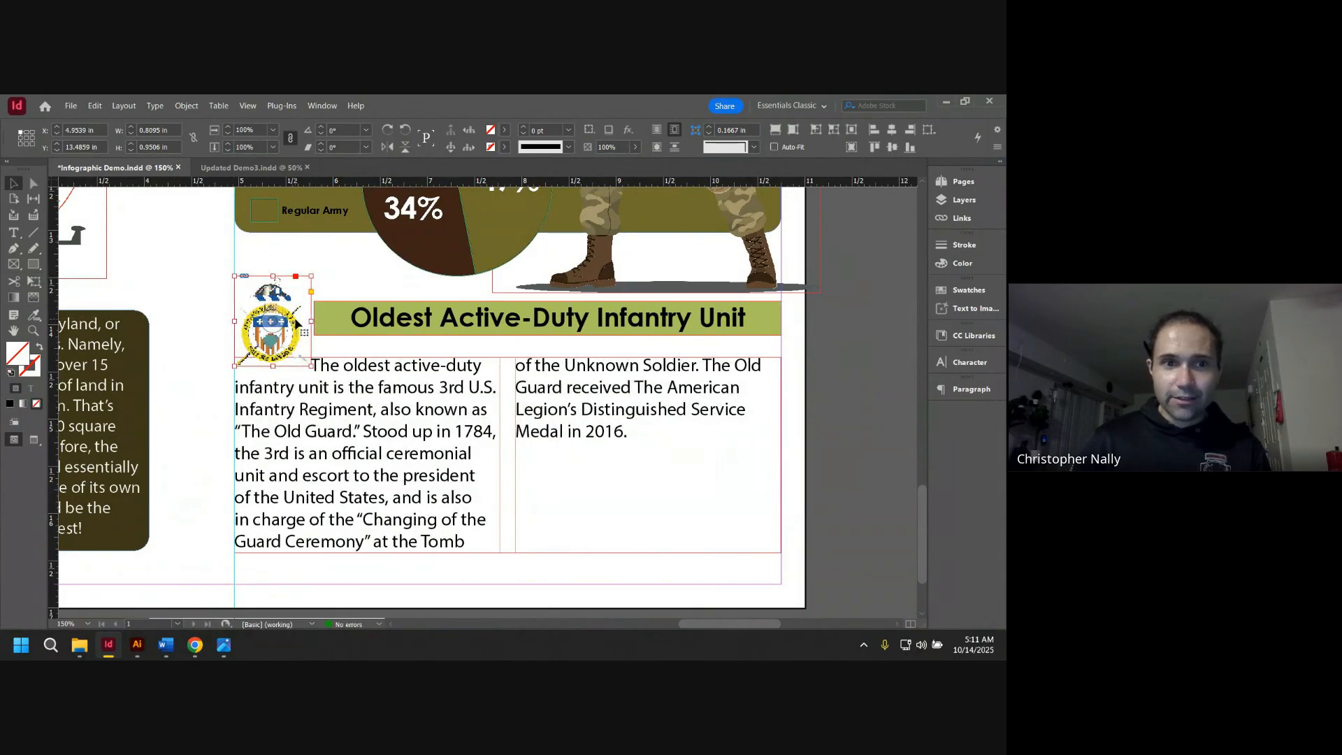
left_click_drag(296, 323, 294, 327)
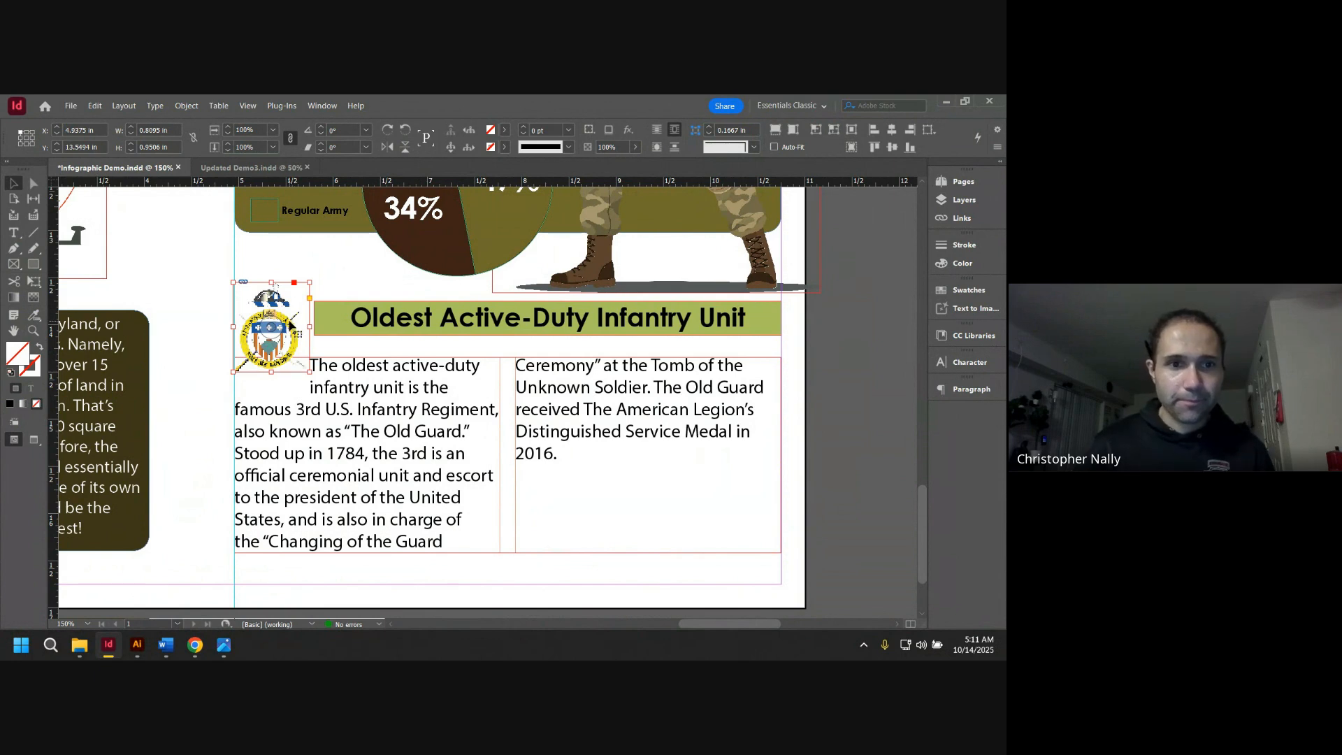
left_click_drag(290, 323, 292, 318)
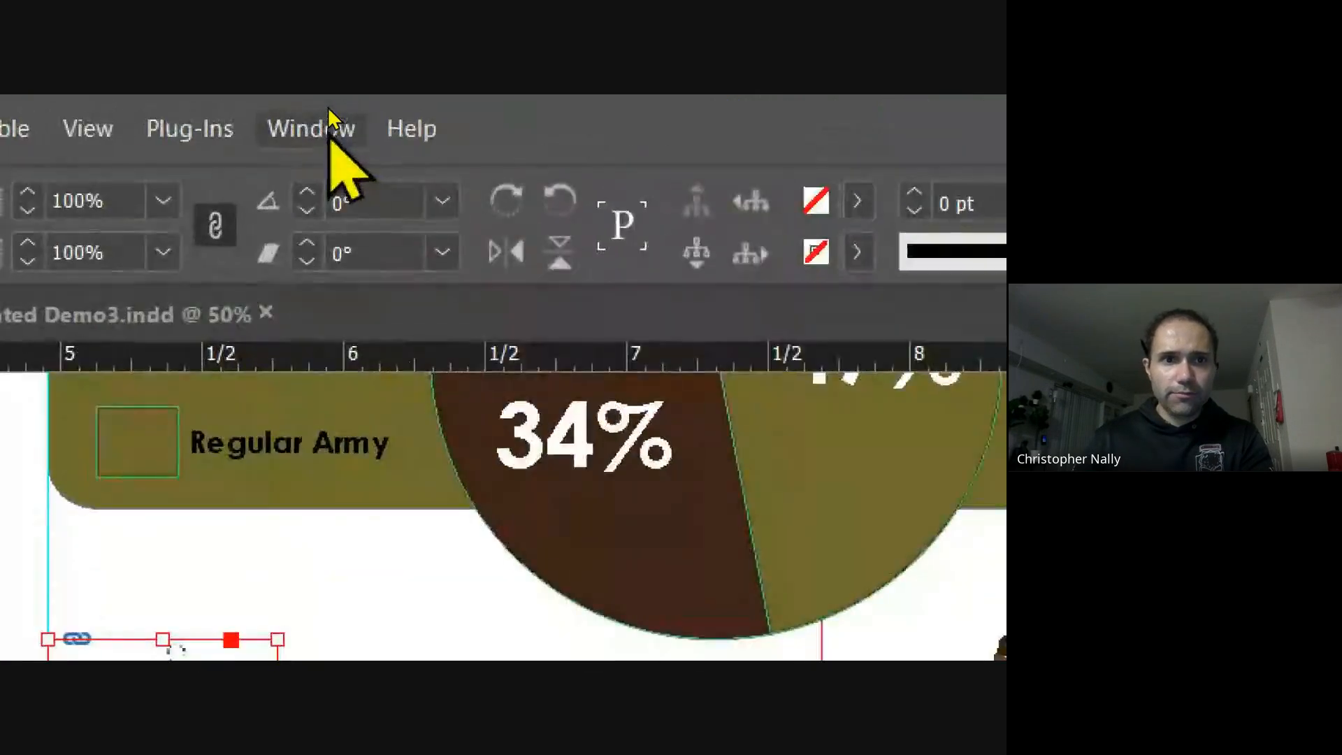
Step: Bring up the full Text Wrap settings for the selected crest
left_click(329, 107)
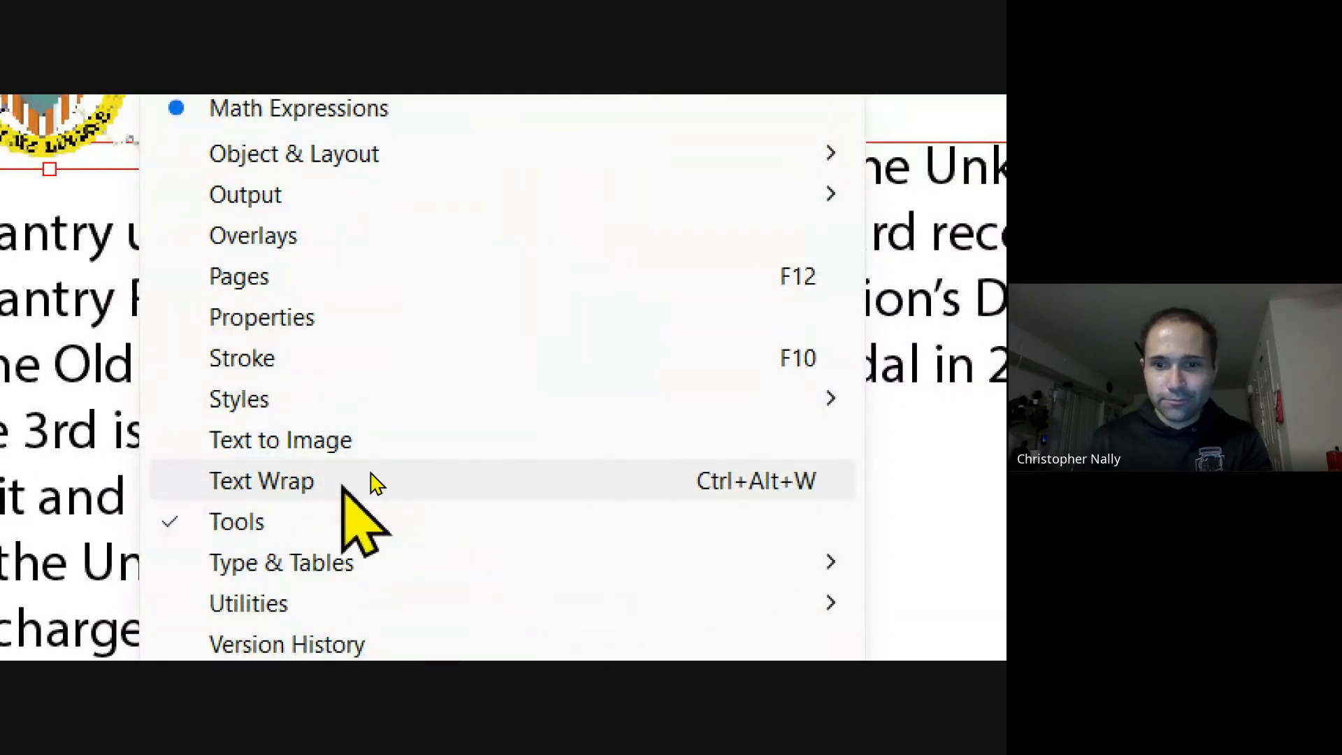
left_click(342, 481)
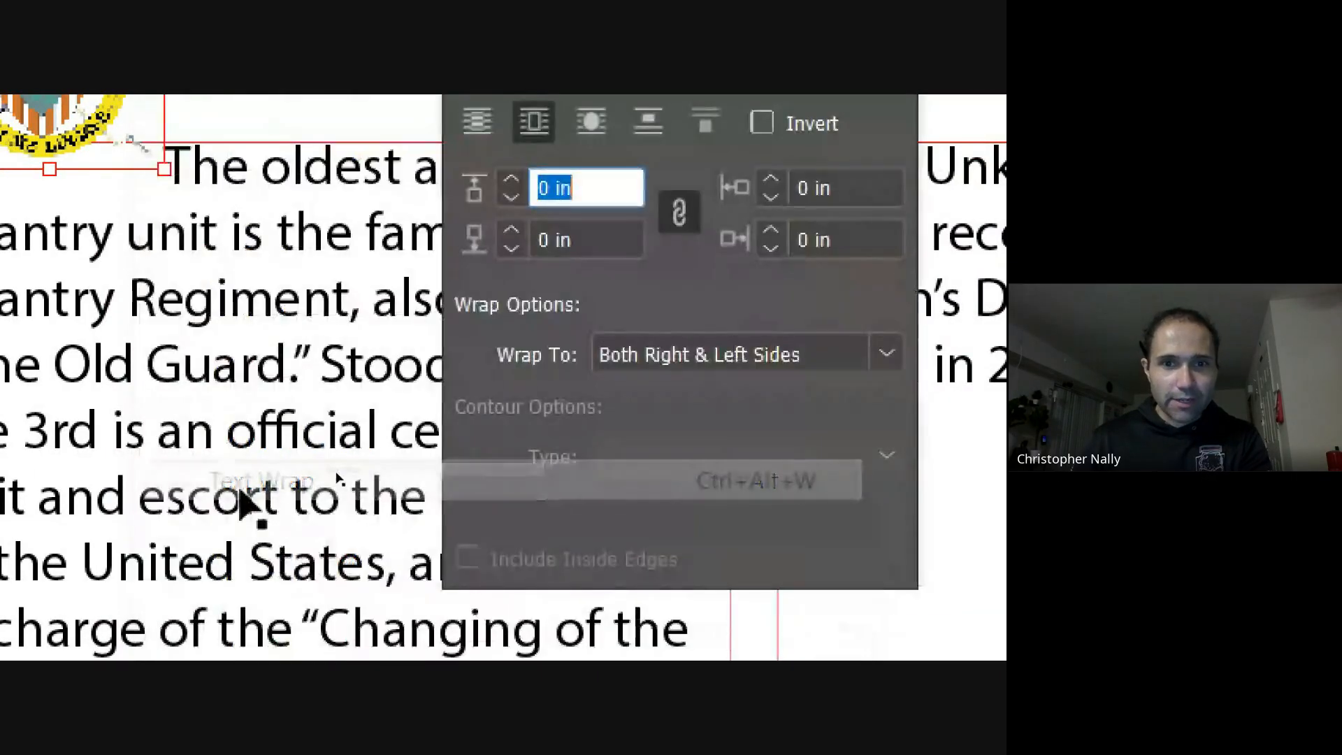
left_click_drag(466, 316, 494, 317)
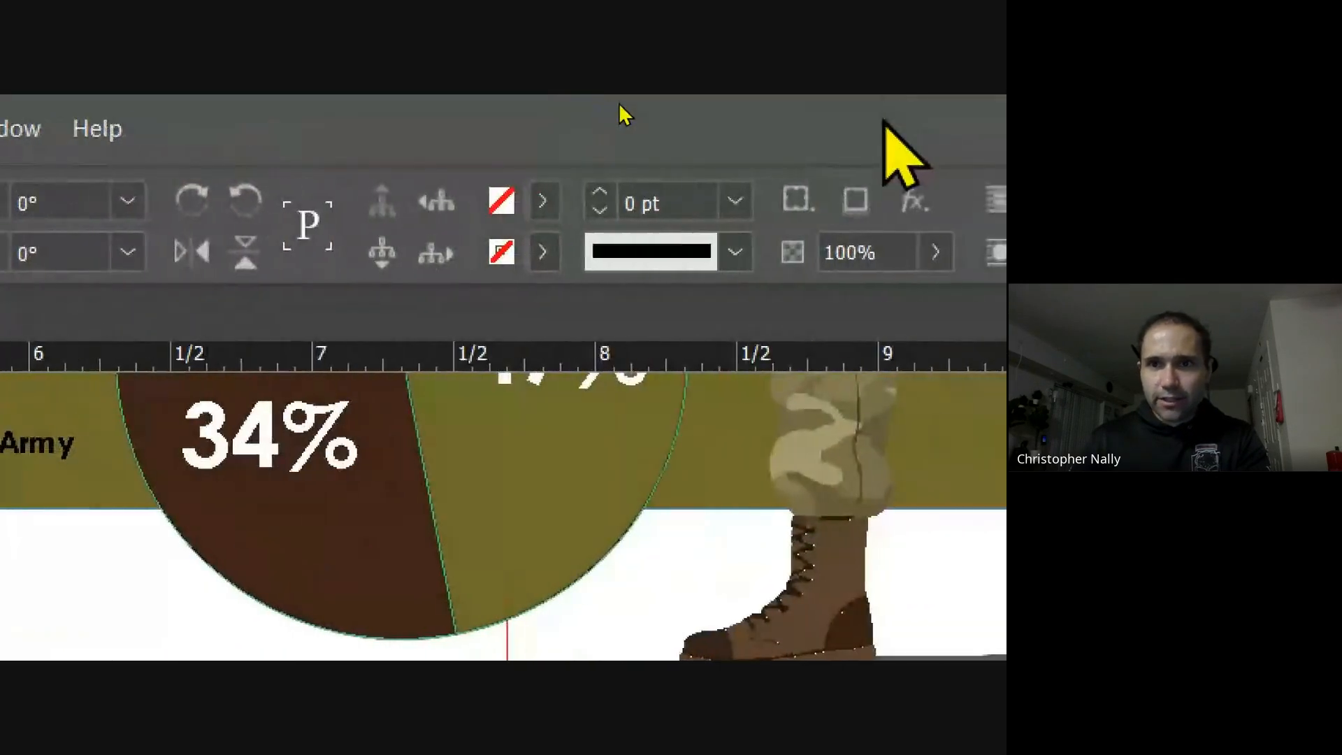
left_click(809, 205)
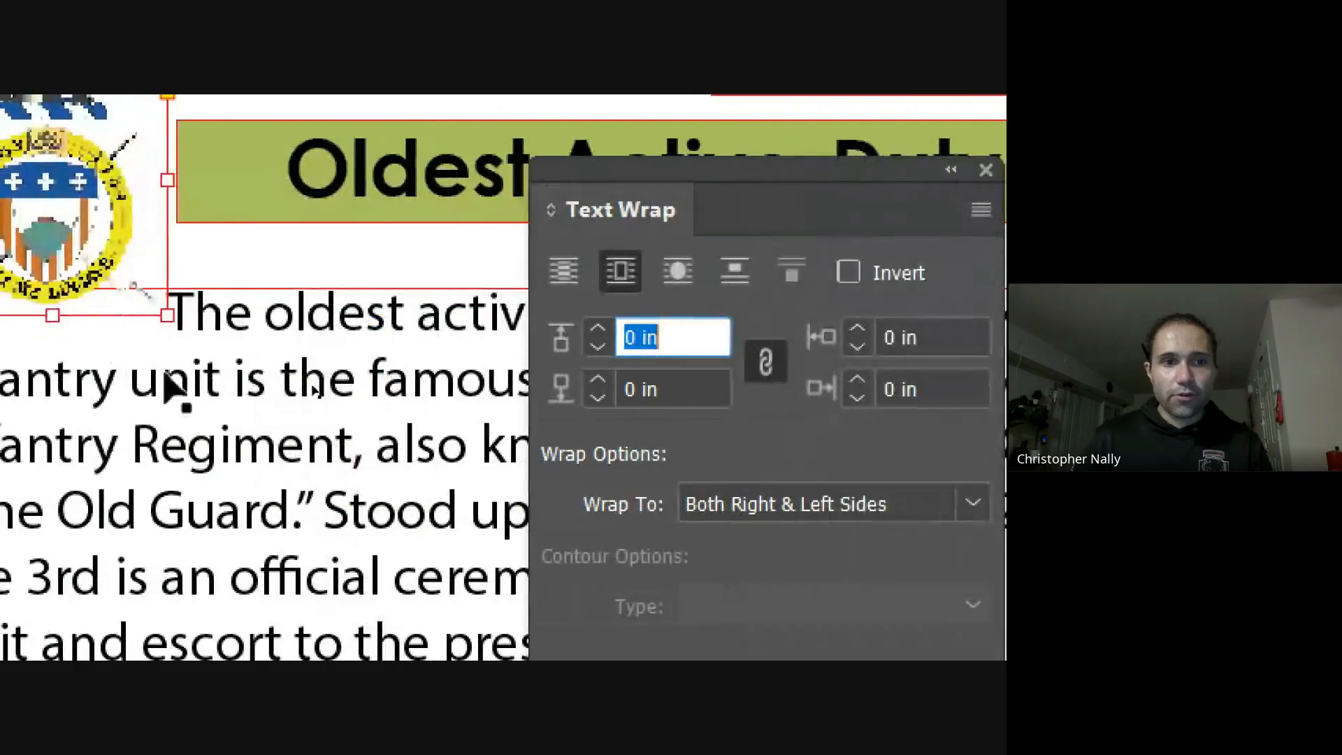
Step: Test the crest's linked wrap offsets at values from -0.125 in up to 0.375 in, and return them to 0 in
left_click(638, 348)
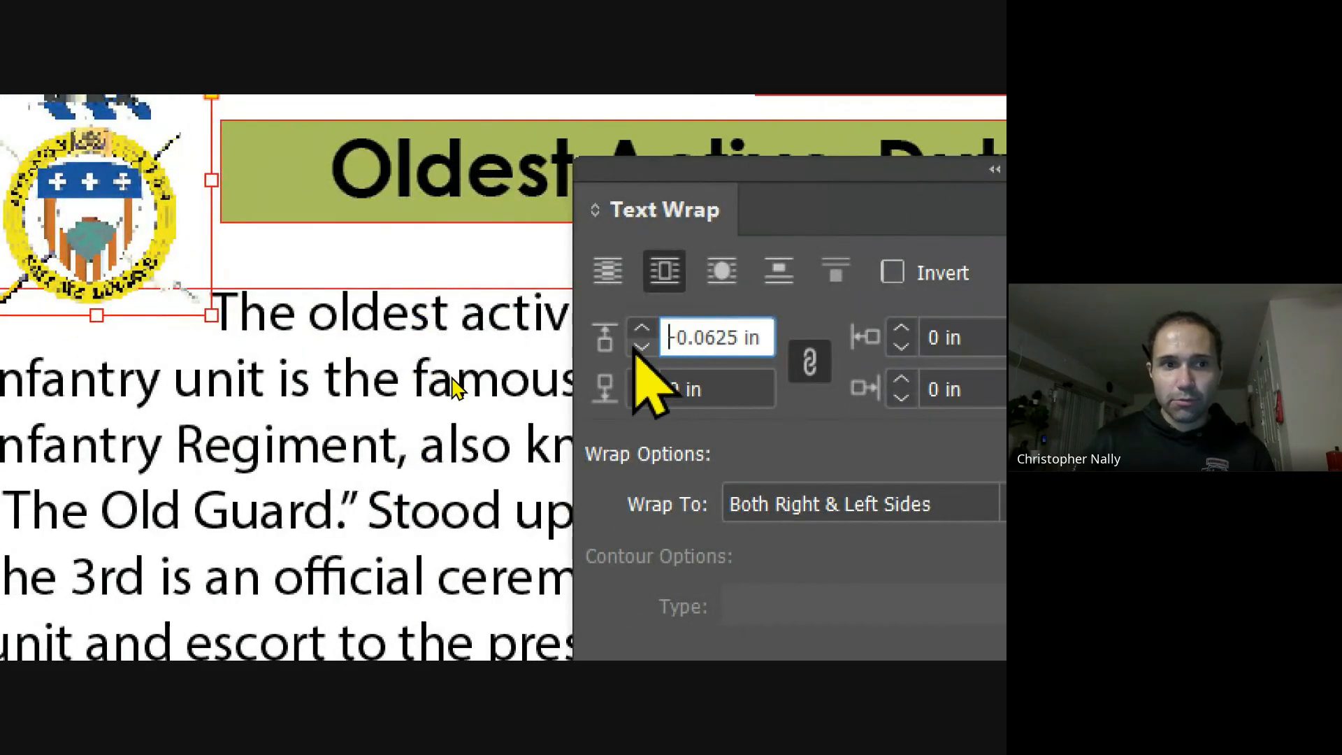
left_click(640, 347)
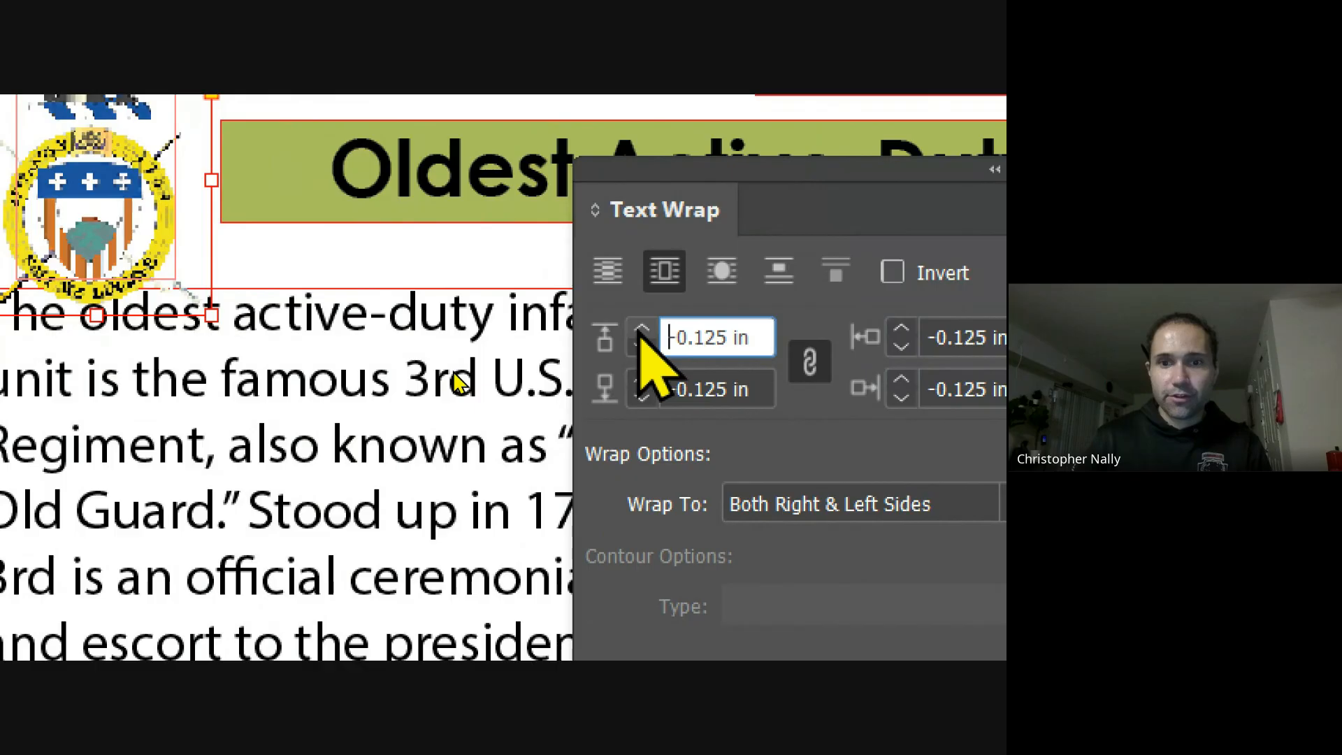
left_click(641, 330)
left_click(641, 329)
left_click(640, 329)
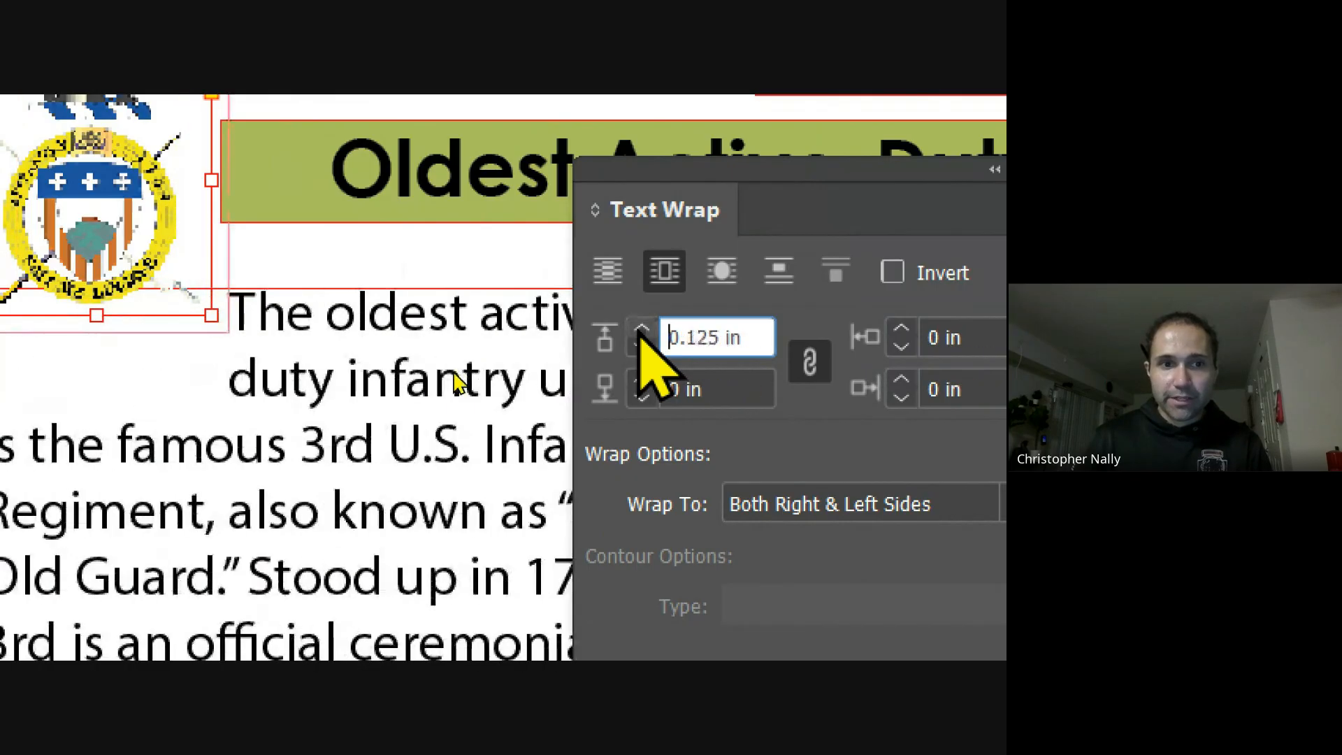
left_click(641, 329)
left_click(641, 329)
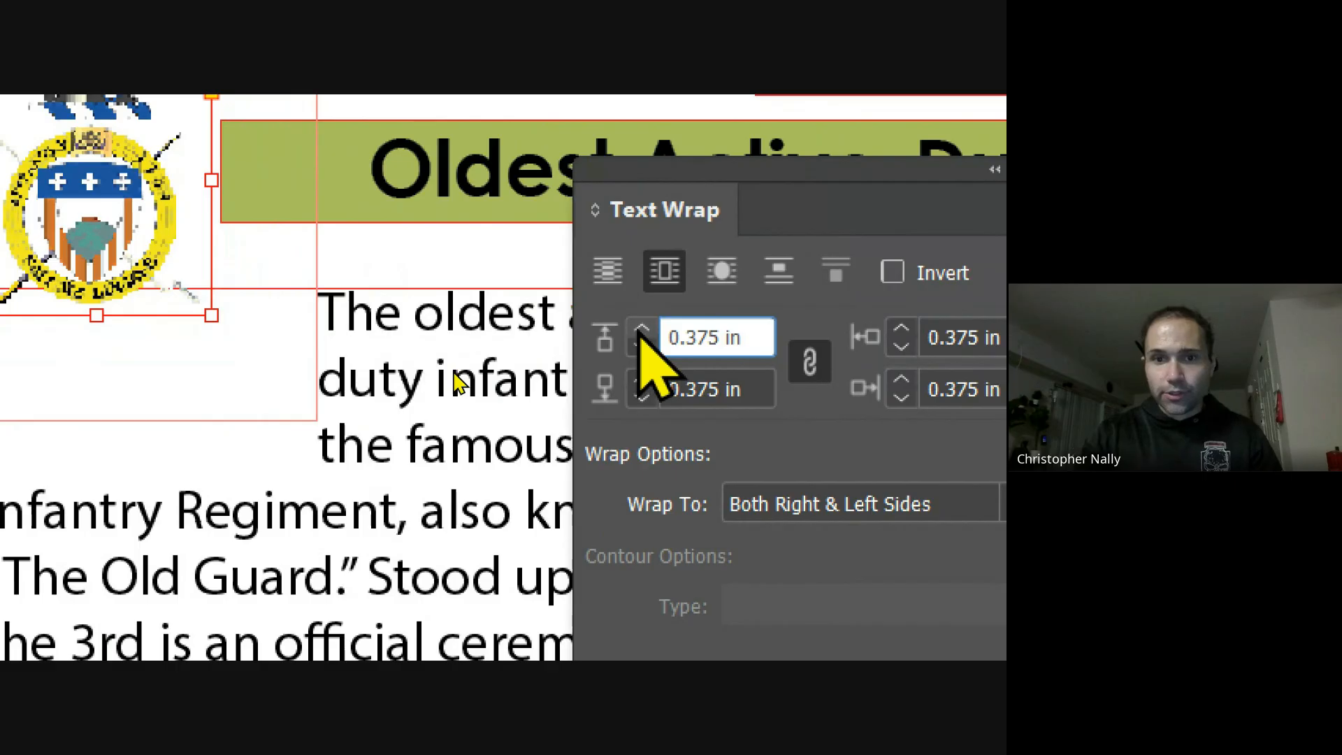
left_click(641, 346)
left_click(640, 346)
left_click(641, 346)
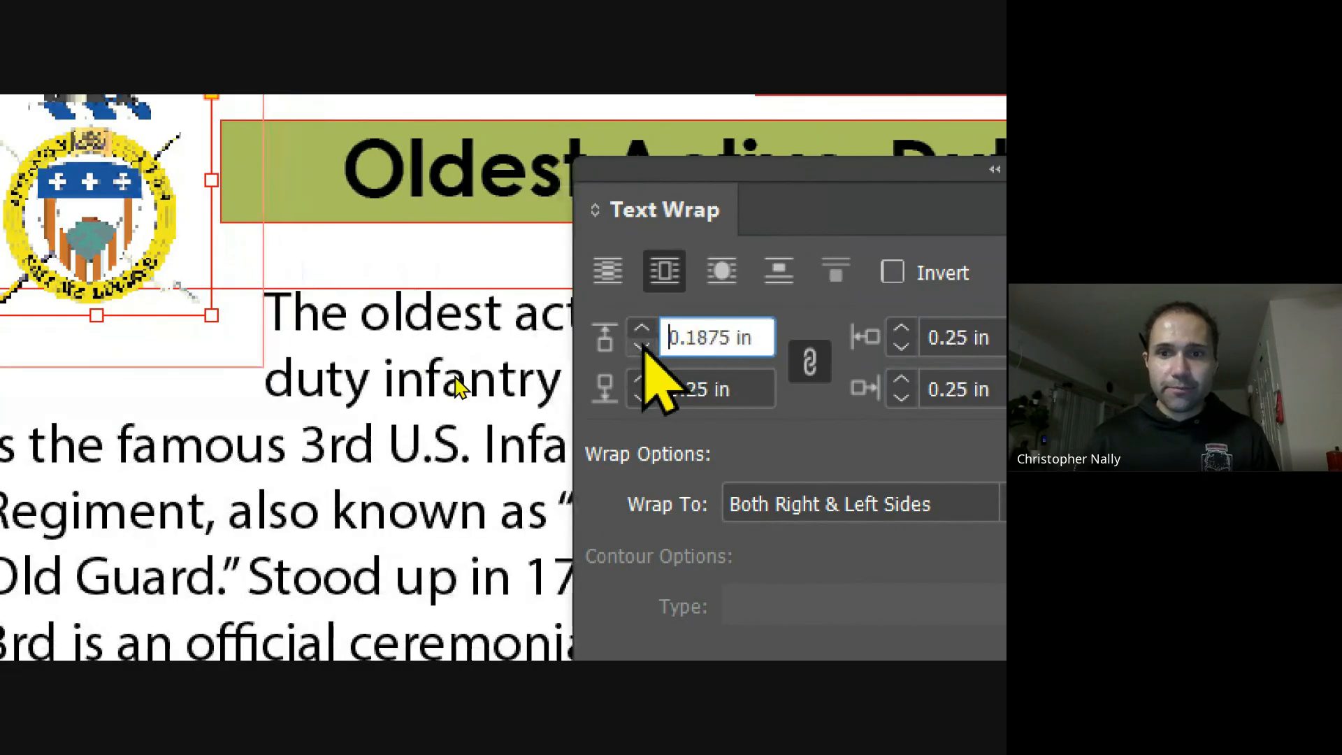
left_click(641, 346)
left_click(640, 346)
left_click(640, 346)
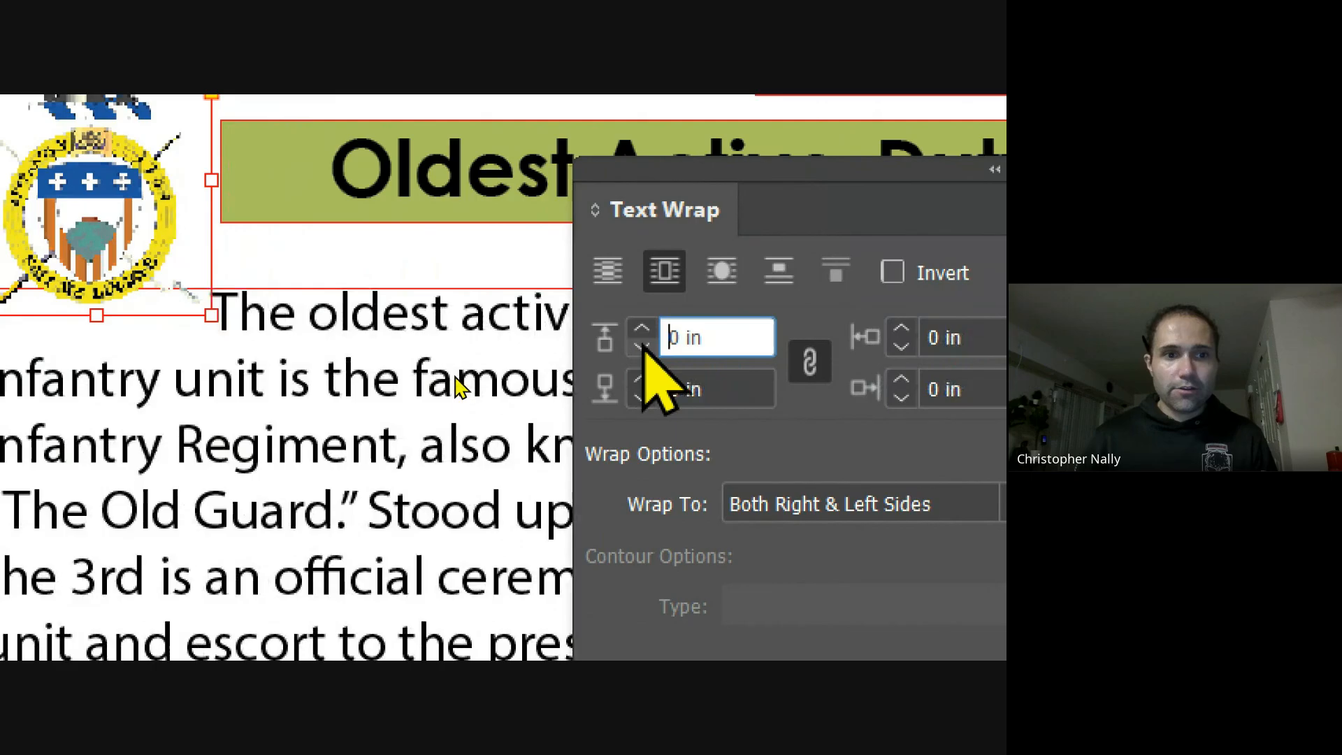
Step: Set all of the crest's wrap offsets to -0.0625 in and move the crest across the vertical guide to X 4.8125 in, Y 13.6 in
left_click(640, 346)
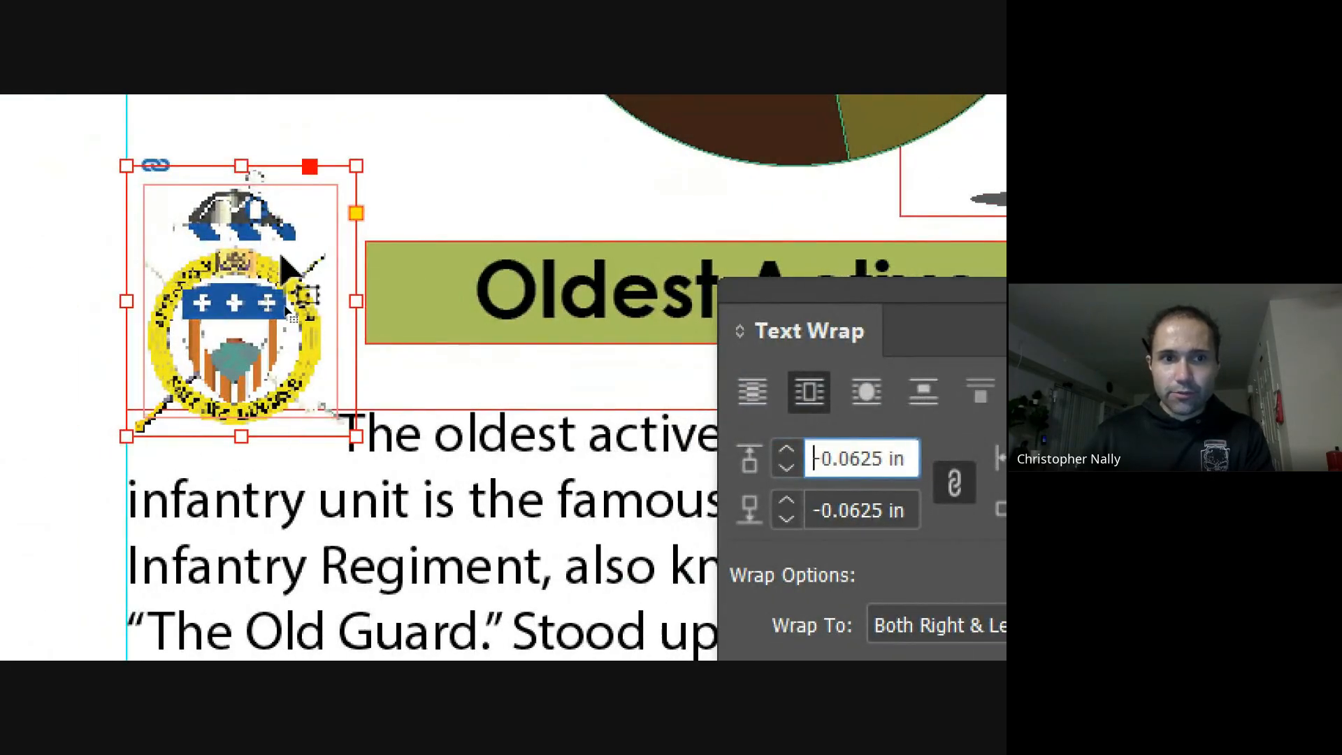
left_click_drag(279, 258, 235, 294)
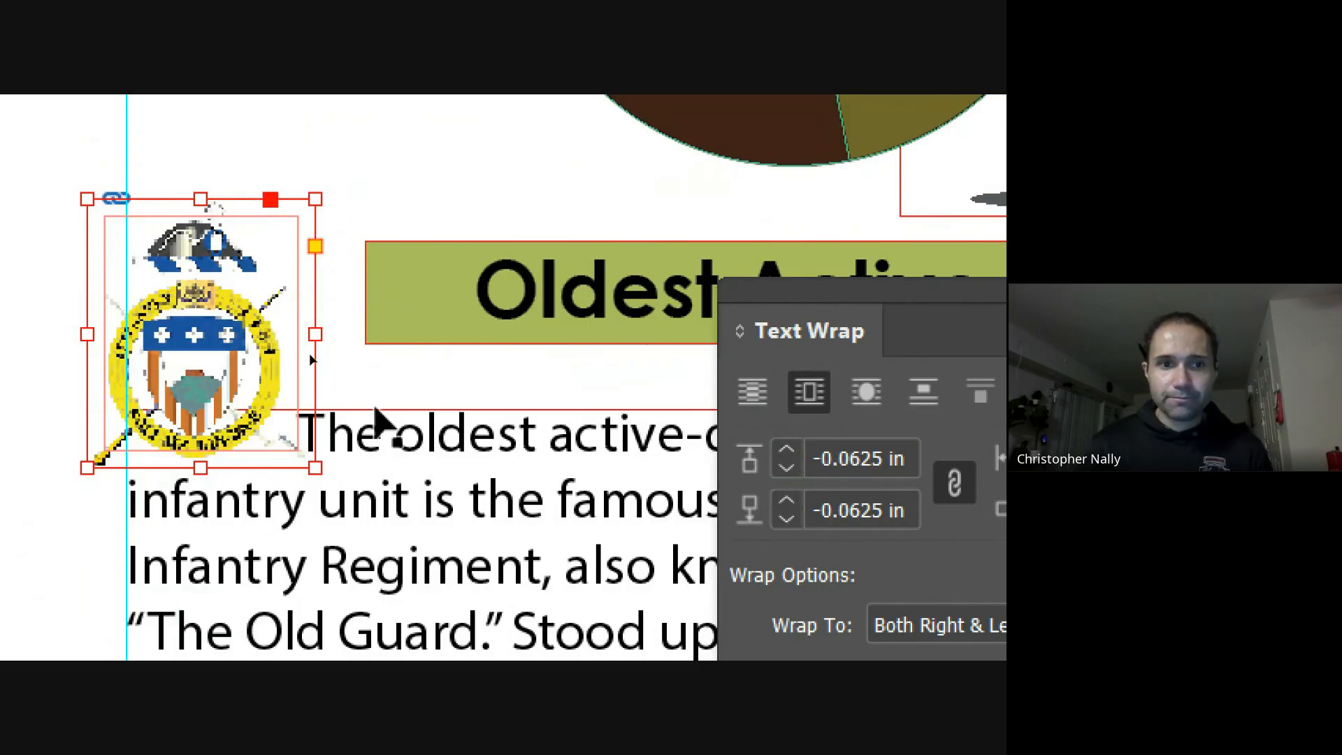
left_click(787, 450)
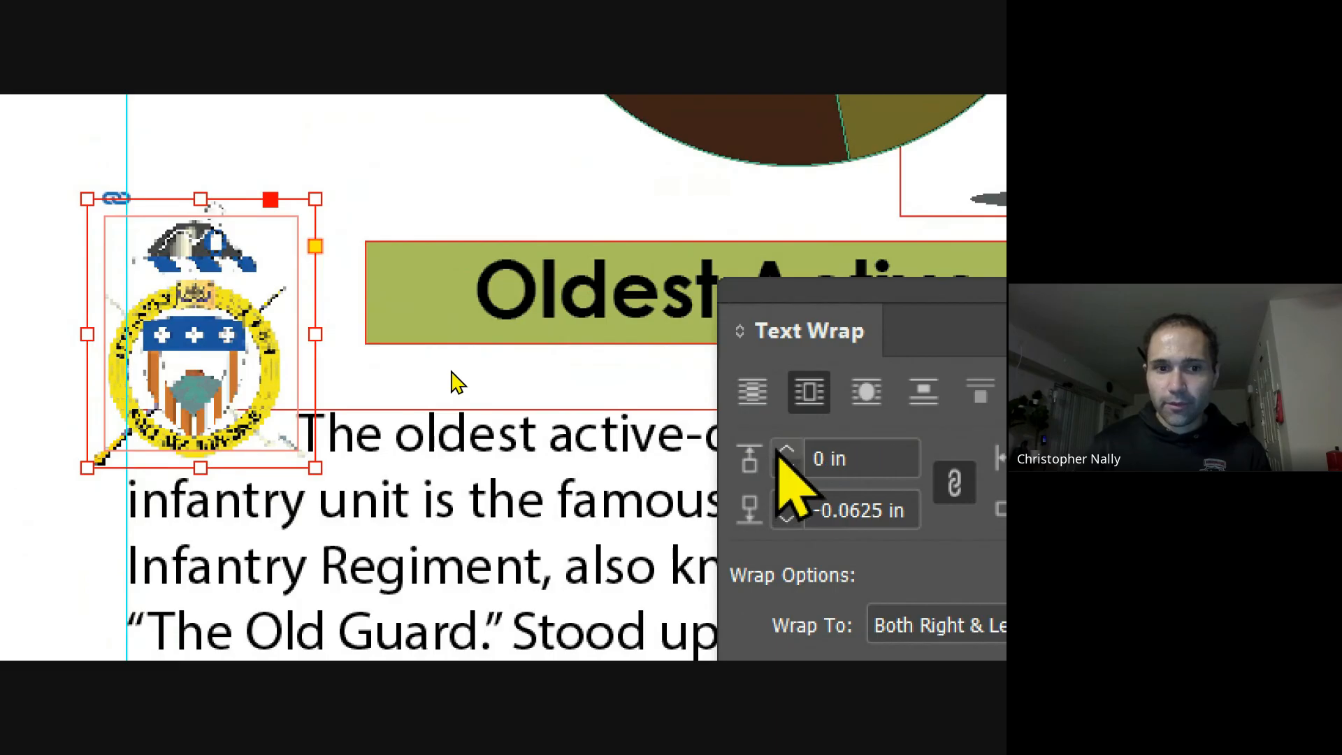
left_click(785, 466)
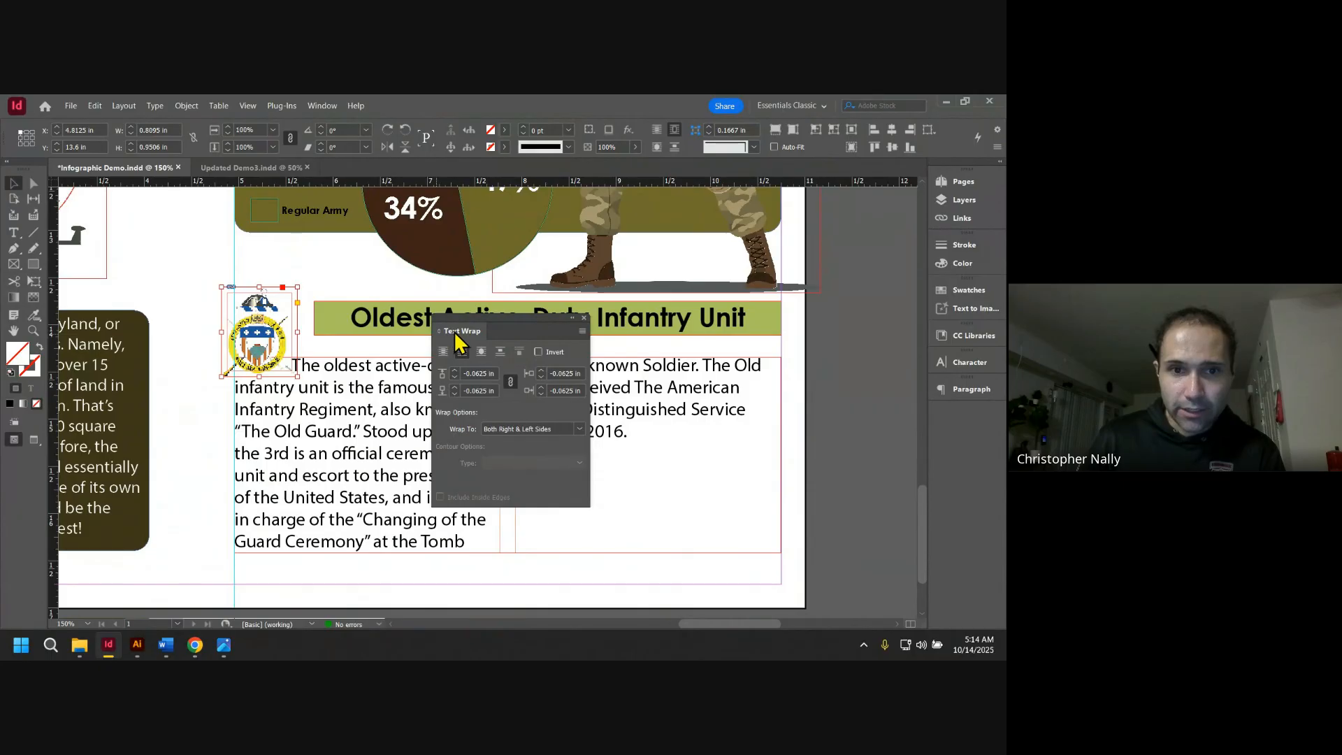
Step: Dock the floating Text Wrap panel directly below Paragraph in the collapsed panel group
left_click_drag(456, 341, 975, 425)
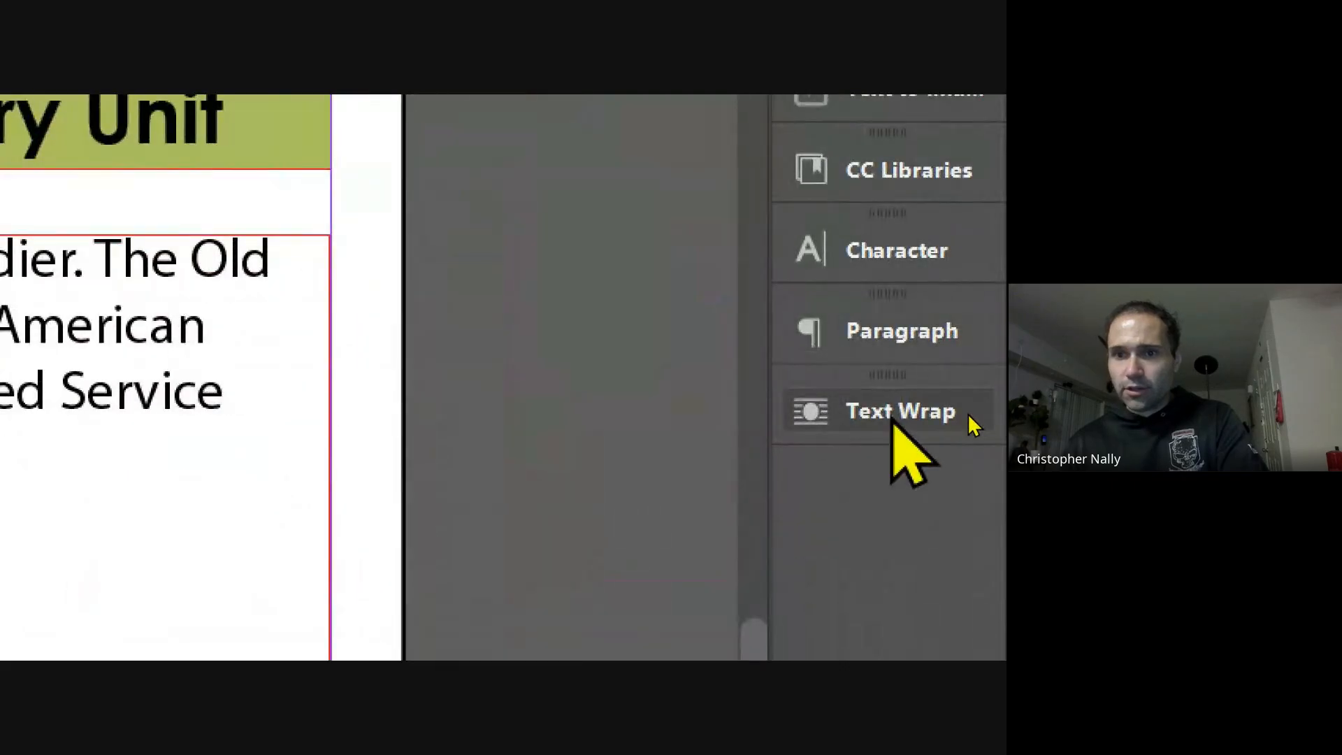
Step: Reorder the collapsed panel group so that Text Wrap sits between Character and Paragraph
left_click_drag(893, 422, 907, 292)
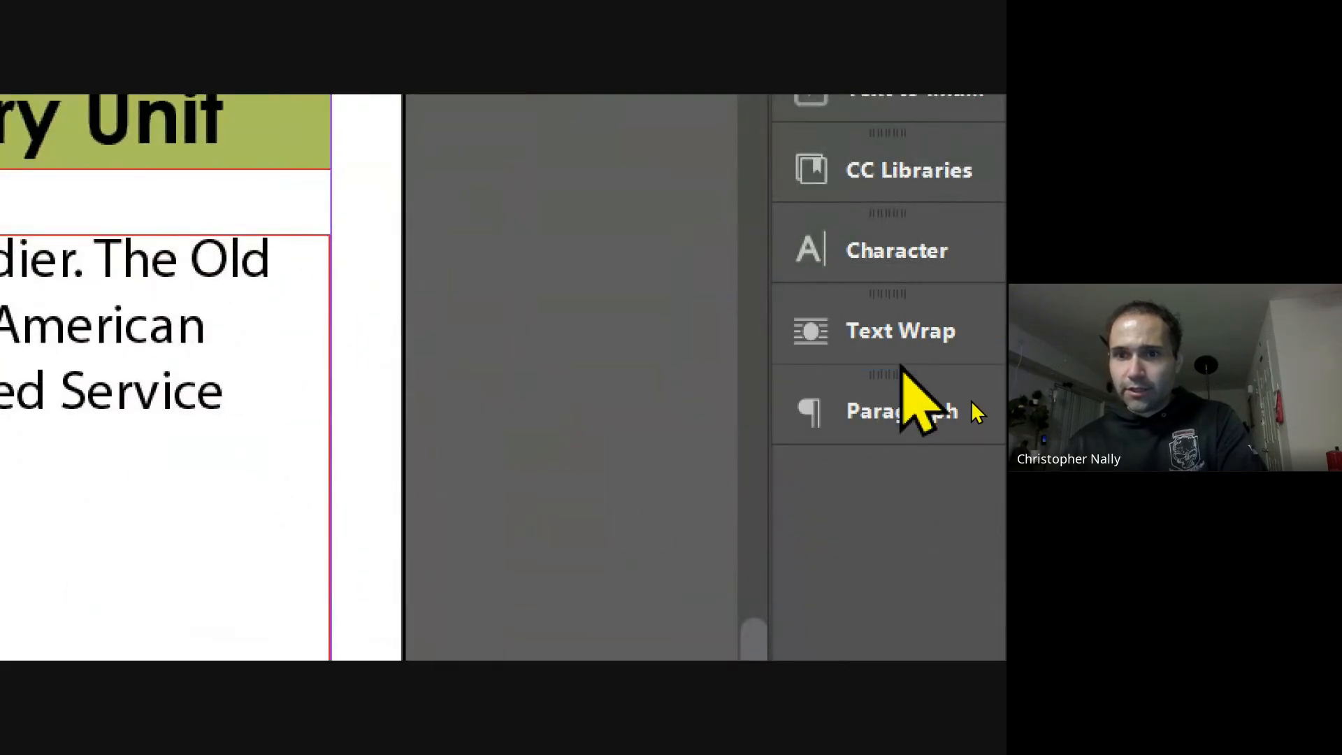
left_click(881, 404)
left_click(880, 406)
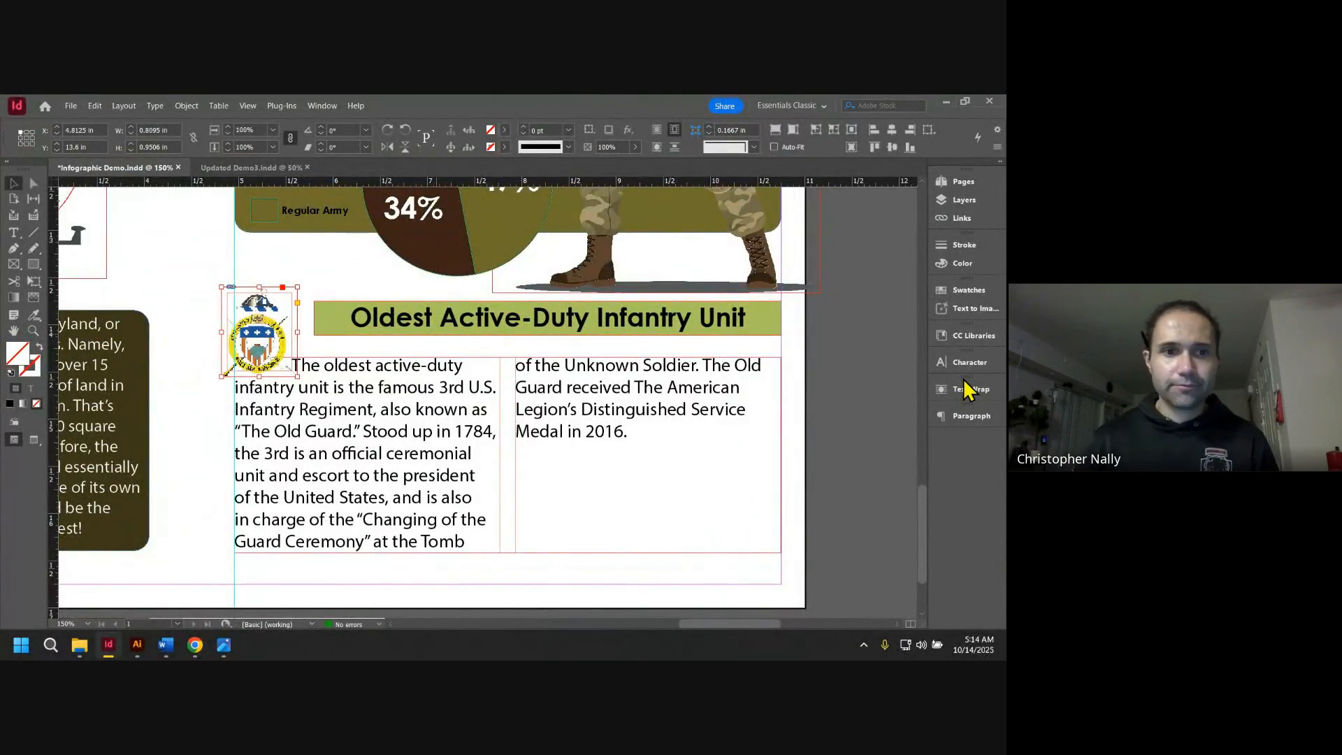
Step: Nudge the regimental crest slightly upward to X 4.81 in, Y 13.58 in, and deselect it
left_click(174, 290)
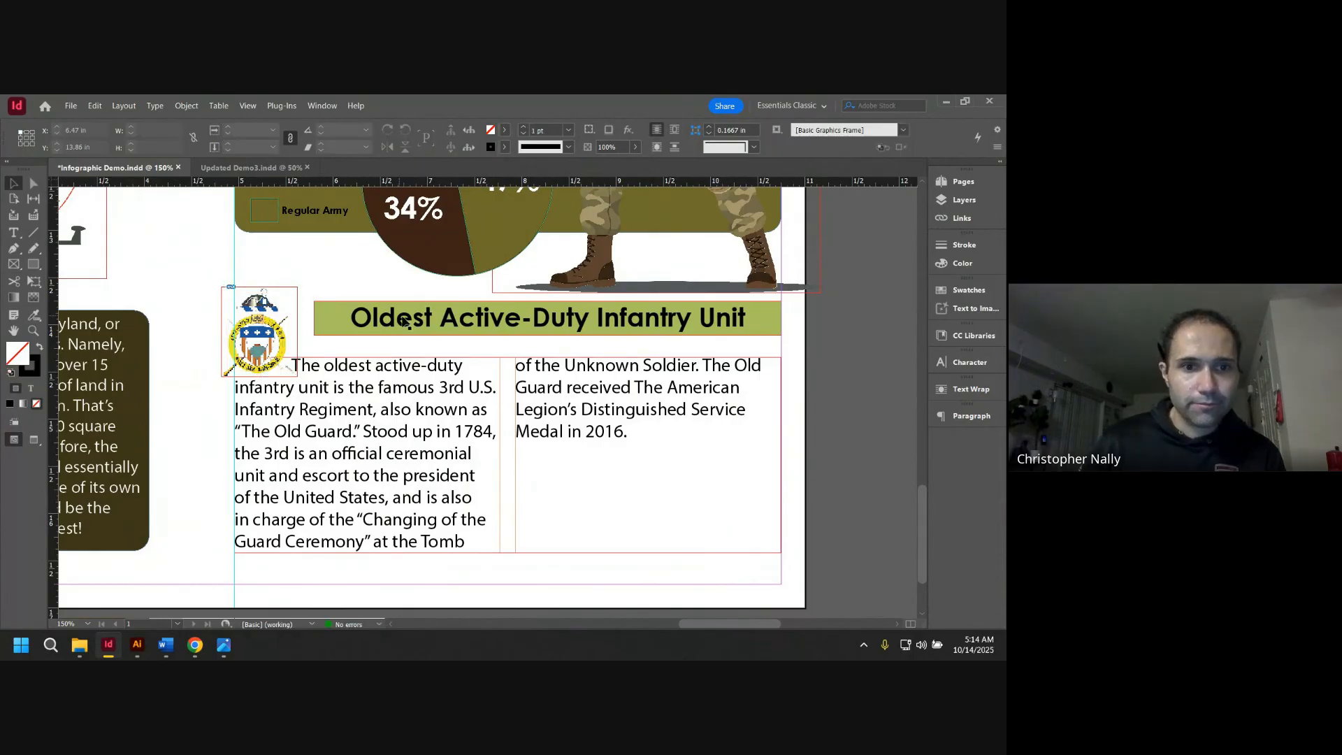
left_click(284, 346)
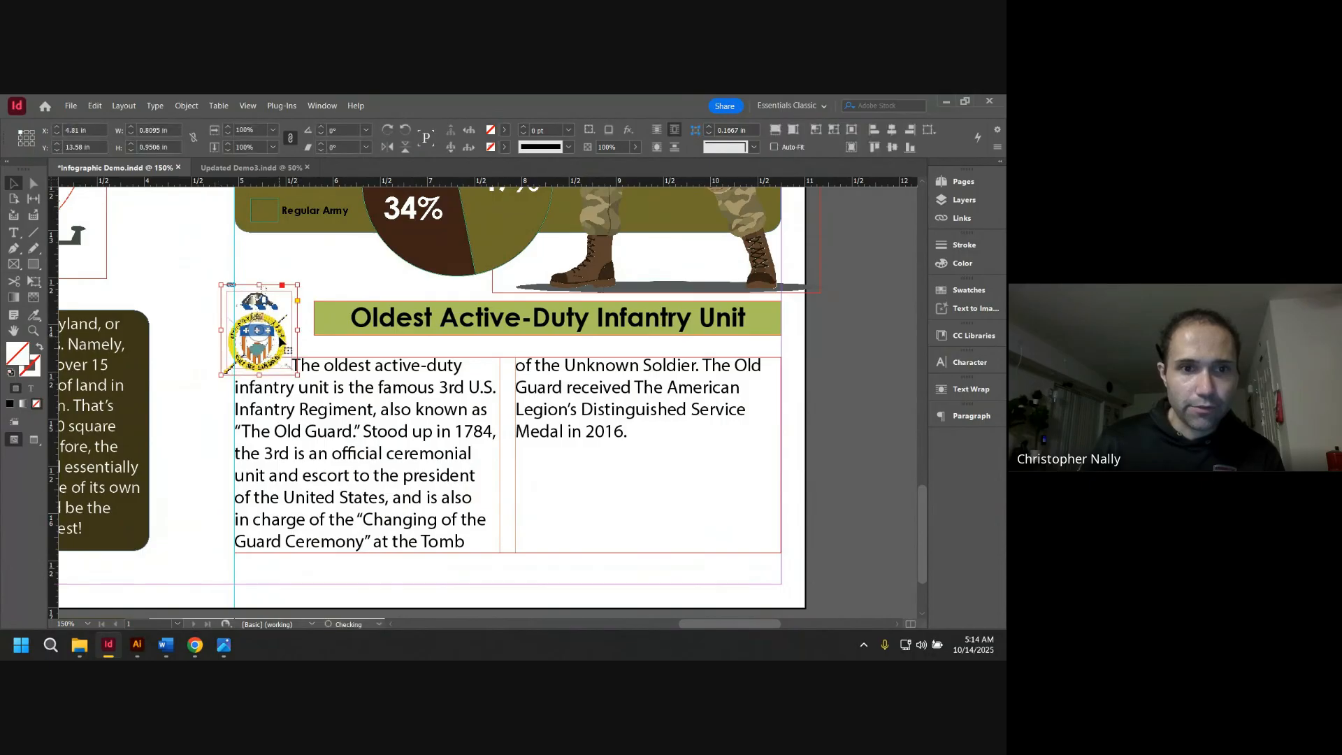
left_click(191, 312)
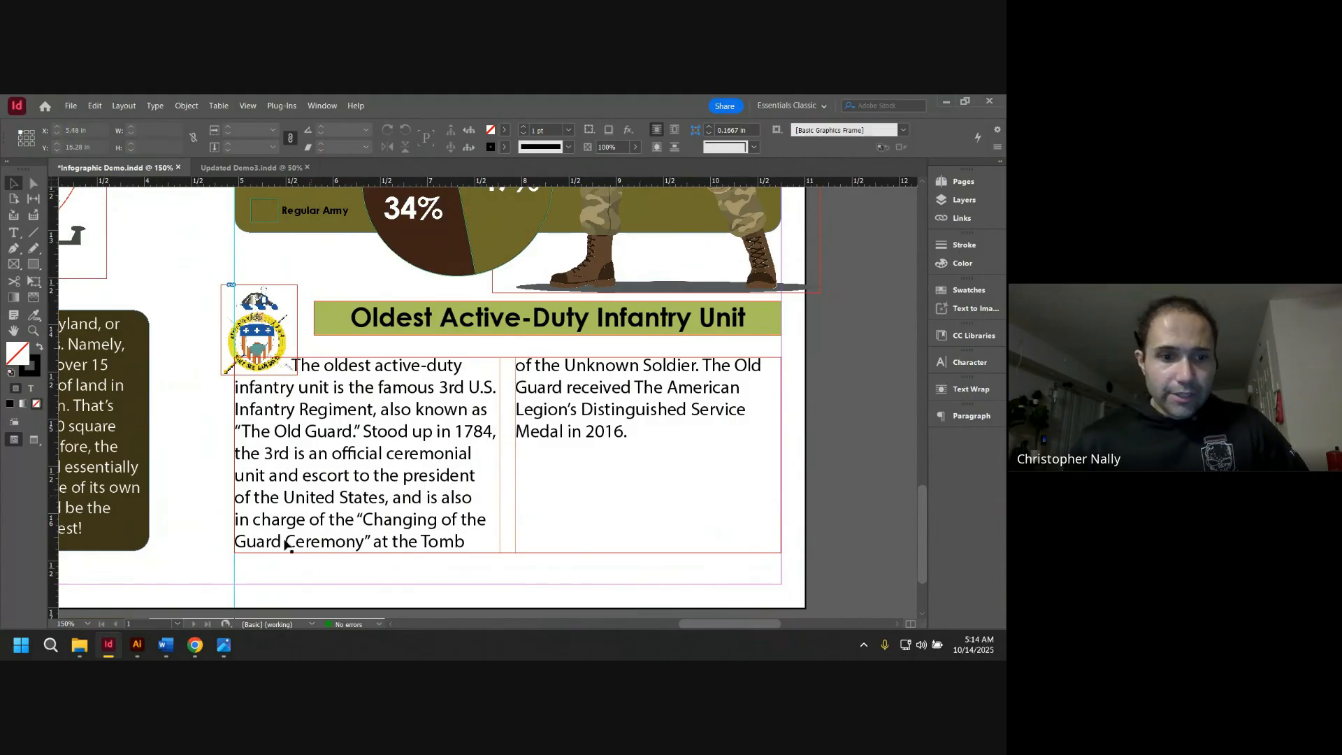
Step: Switch to the Word data sheet, copy the line "Scan QR Code to Learn More" without its font note, and return to InDesign
left_click(168, 649)
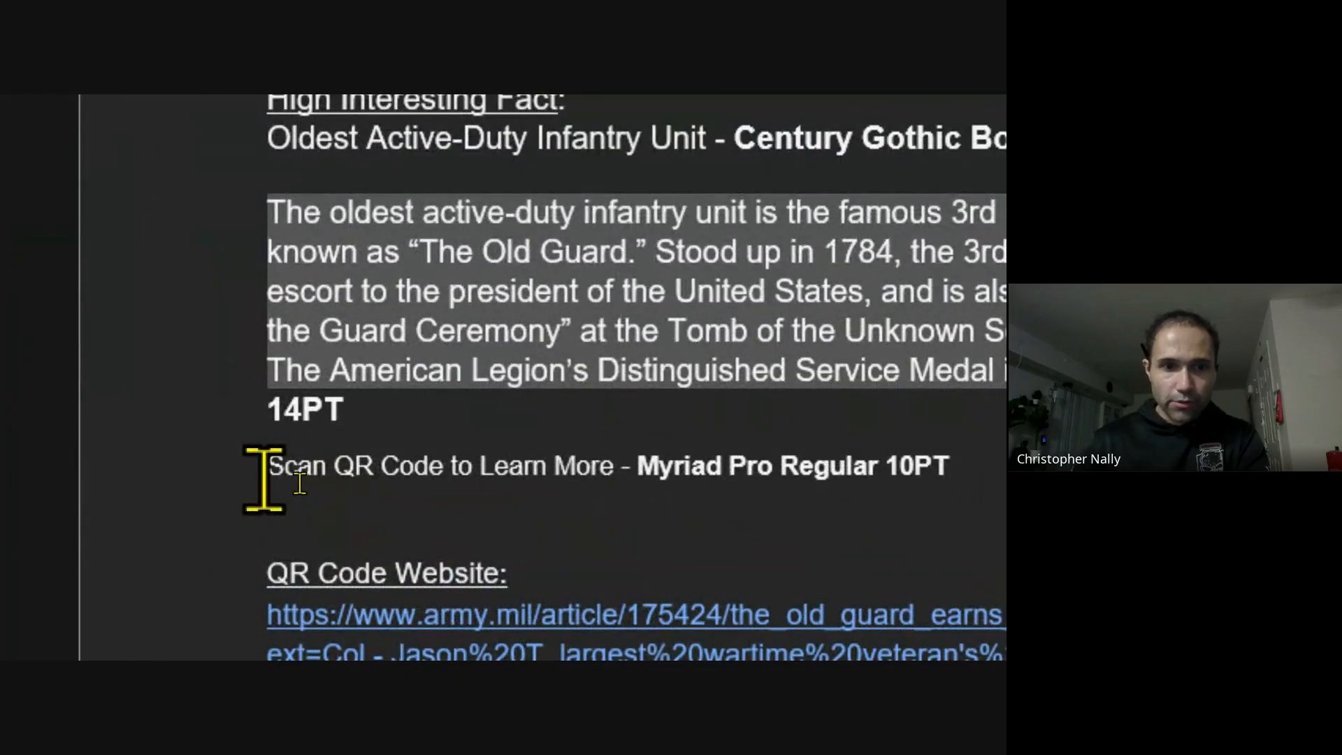
left_click_drag(265, 480, 612, 474)
key("ctrl+c")
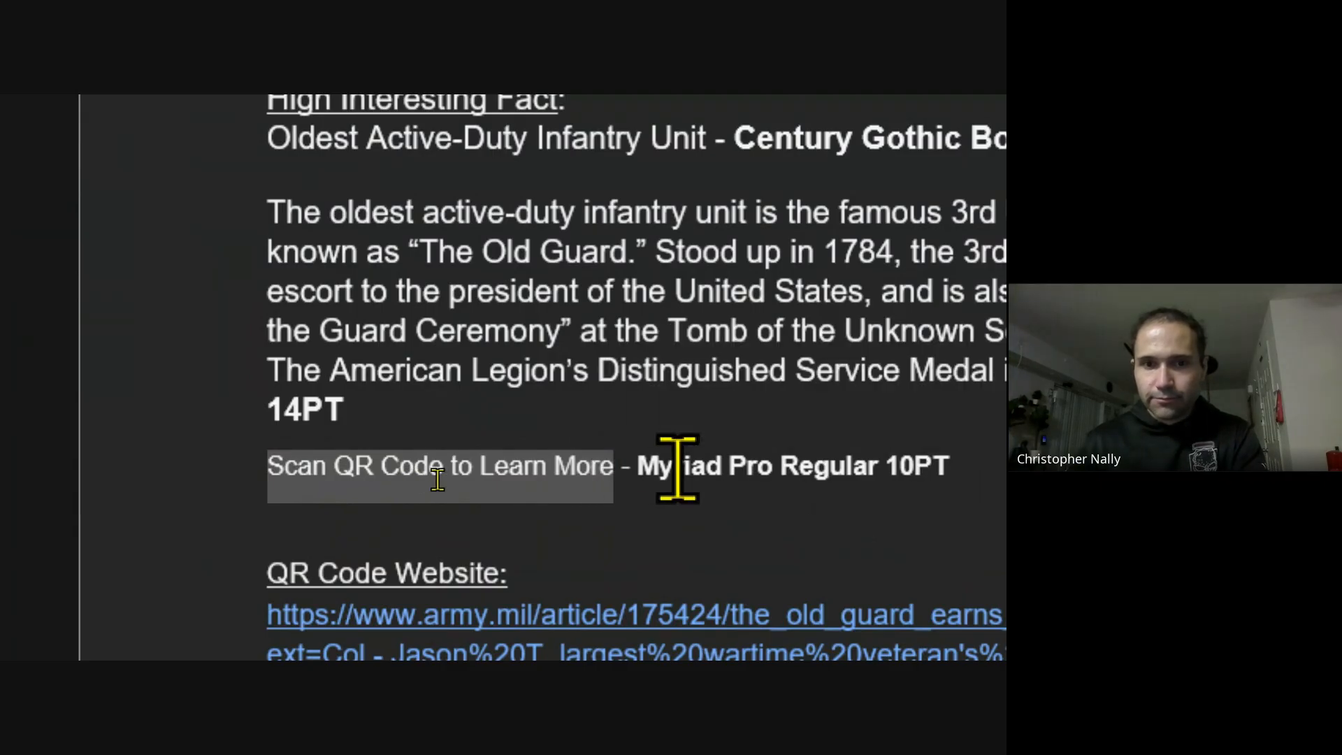
key("super+minus")
key("super+minus")
left_click(930, 109)
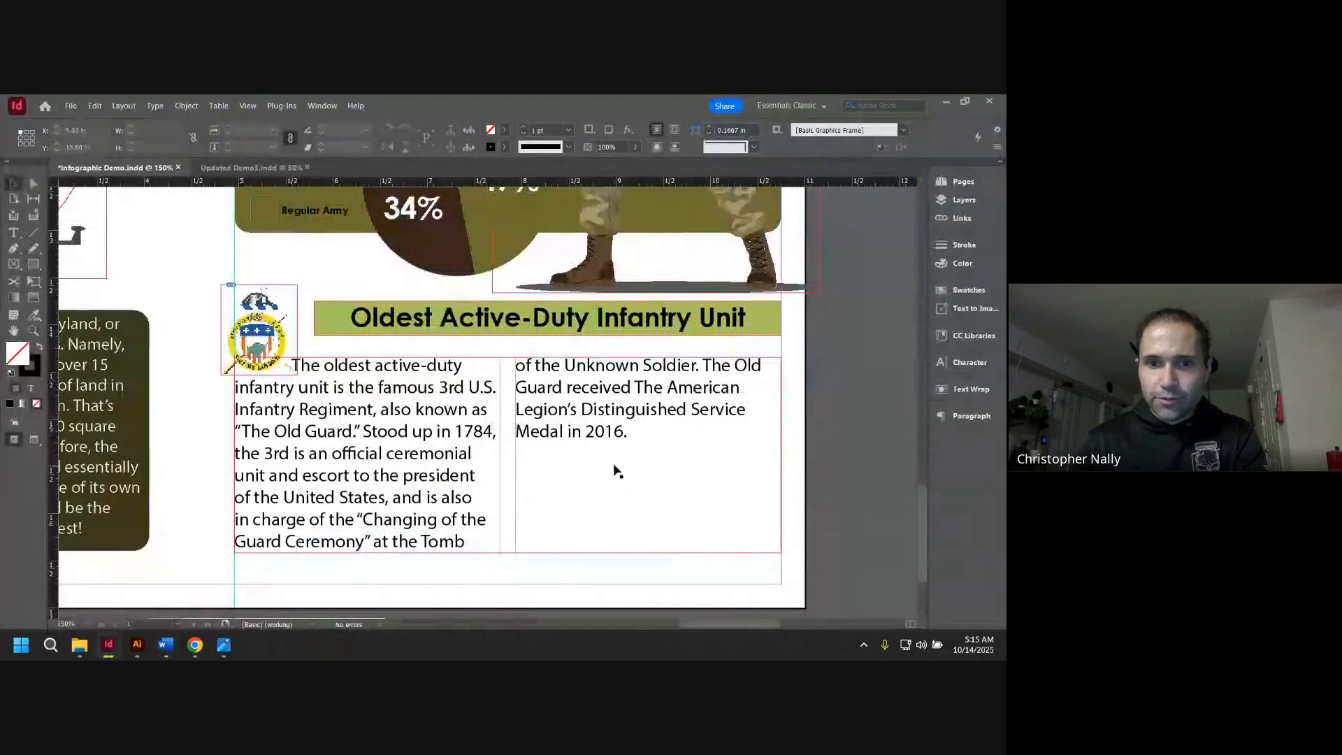
Step: Paste "Scan QR Code to Learn More" below "Medal in 2016." with a blank line between, and select the pasted line
double_click(637, 432)
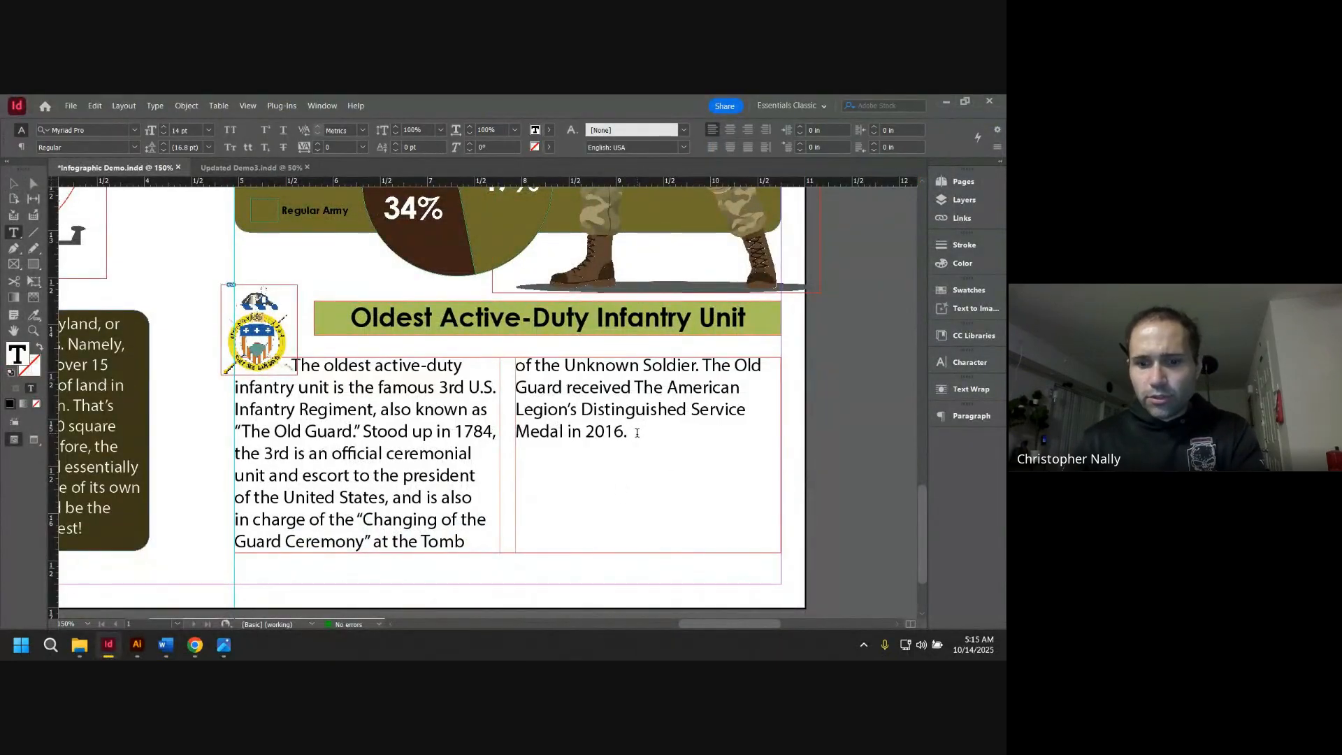
key("super+plus")
key("super+plus")
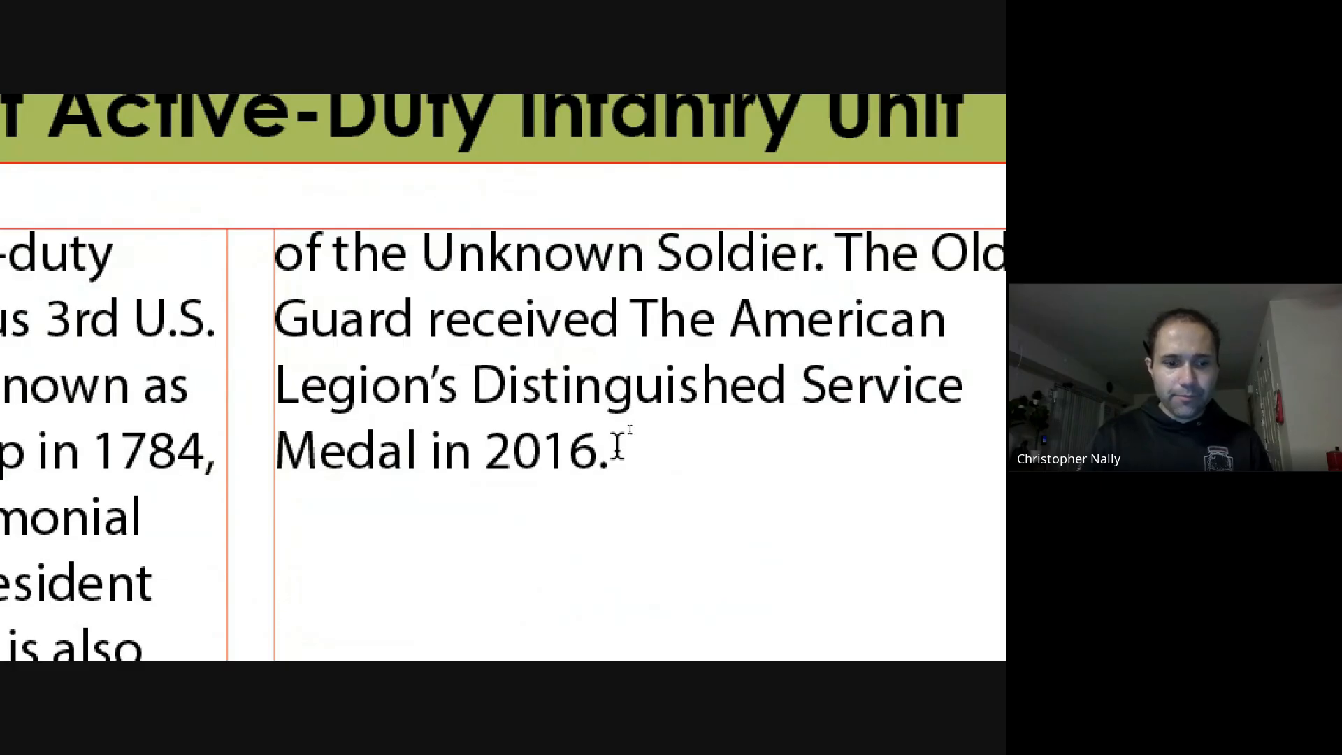
key("ctrl+v")
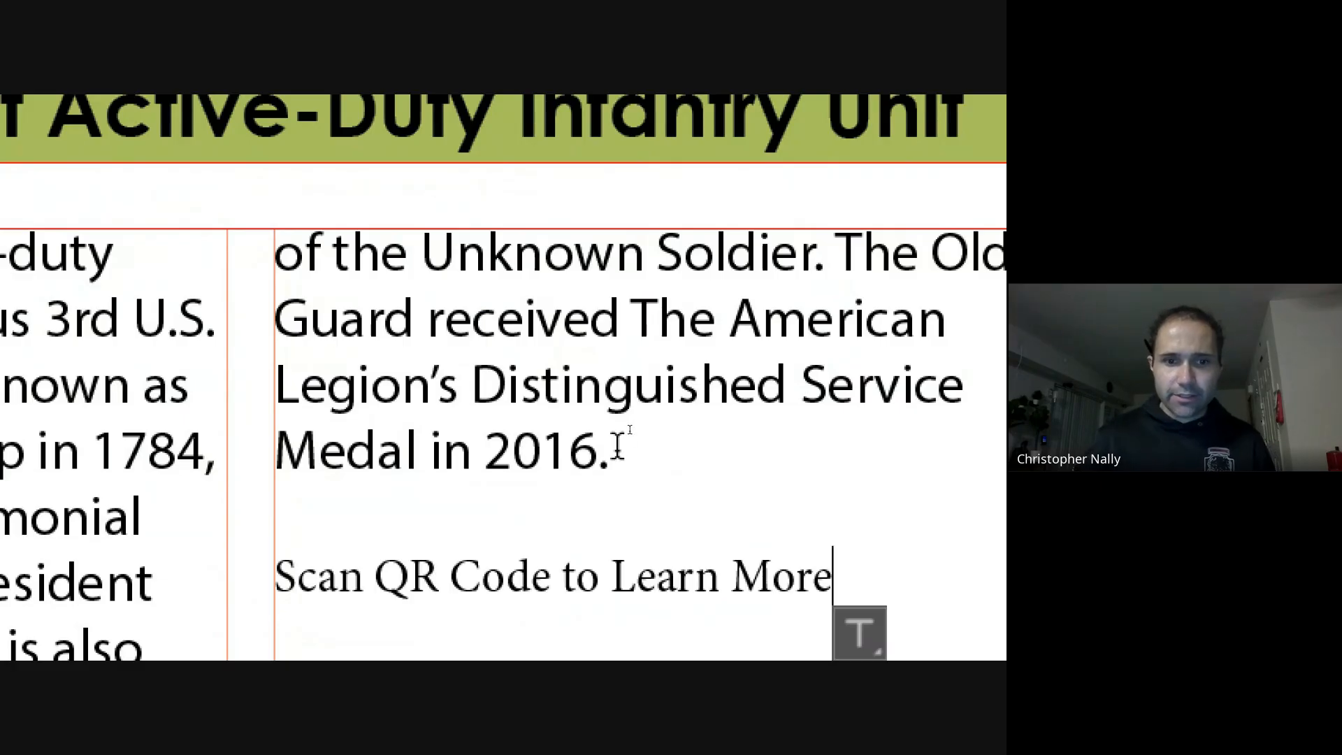
scroll(635, 539, "down", 1)
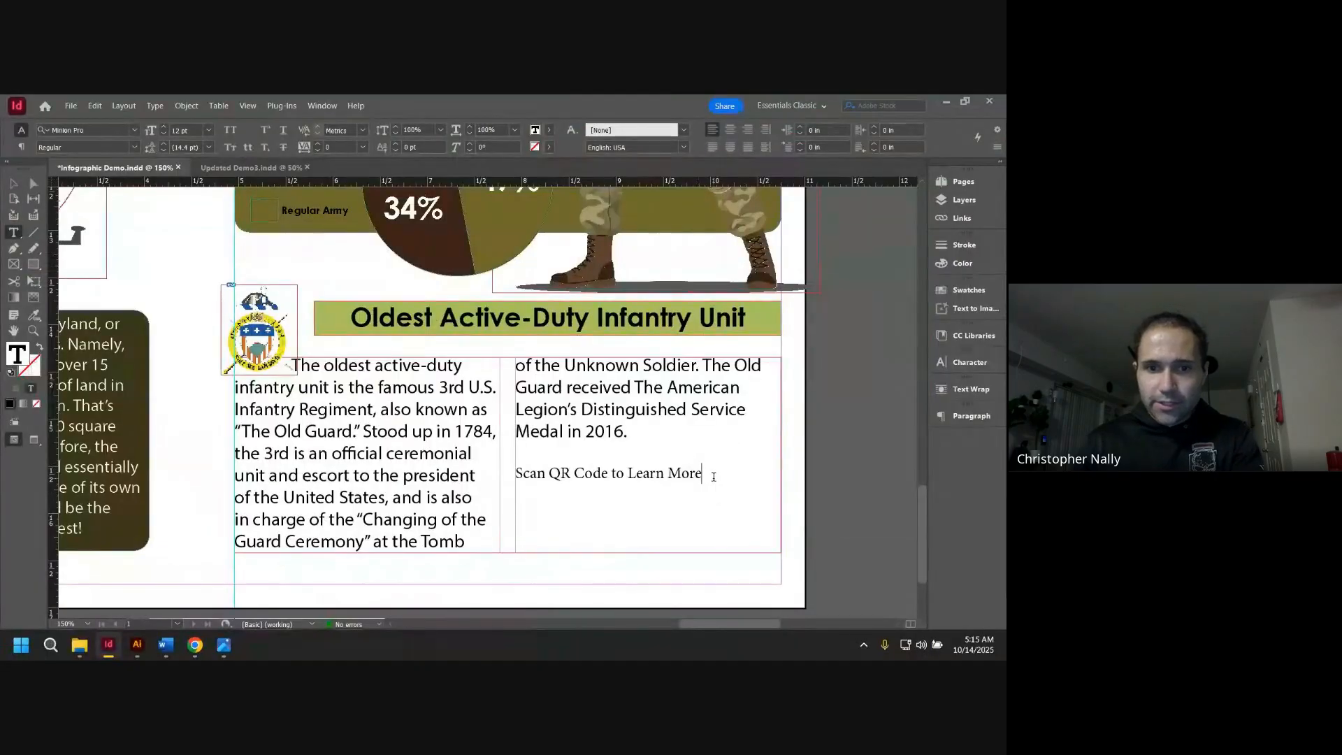
left_click_drag(834, 537, 285, 554)
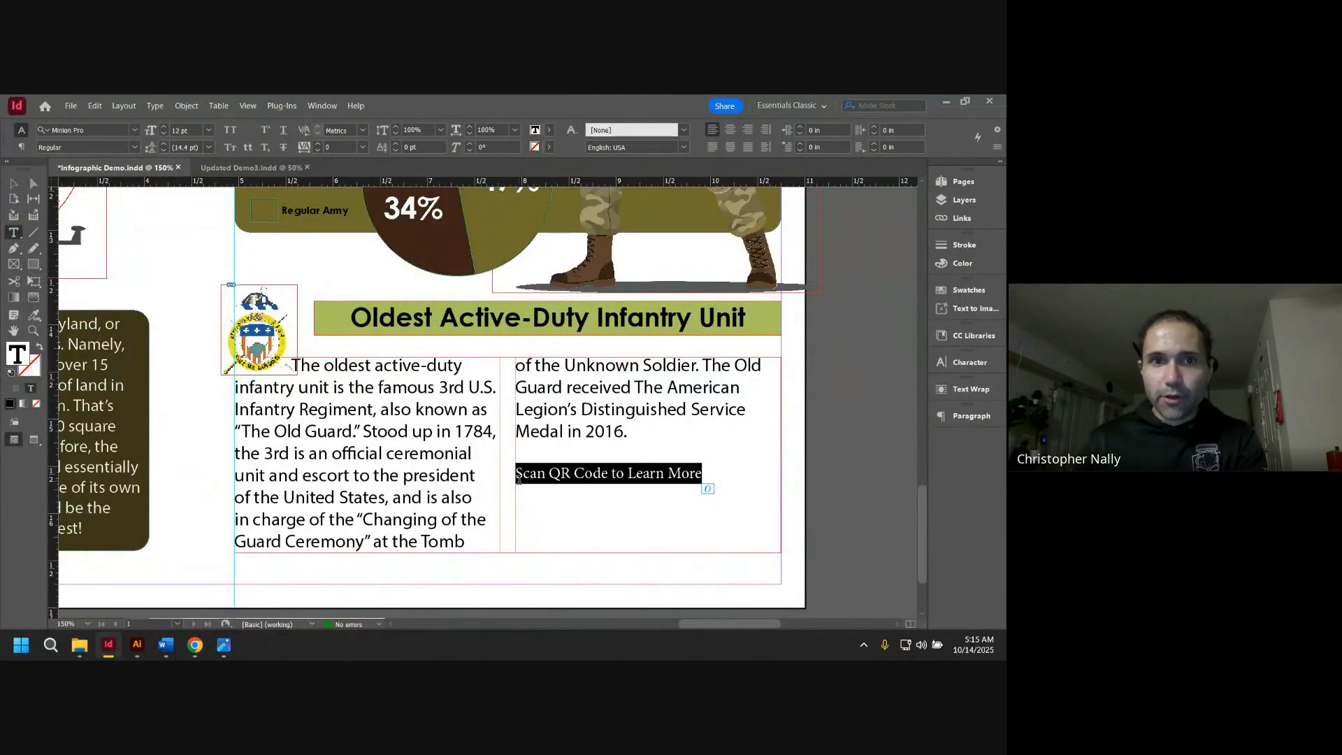
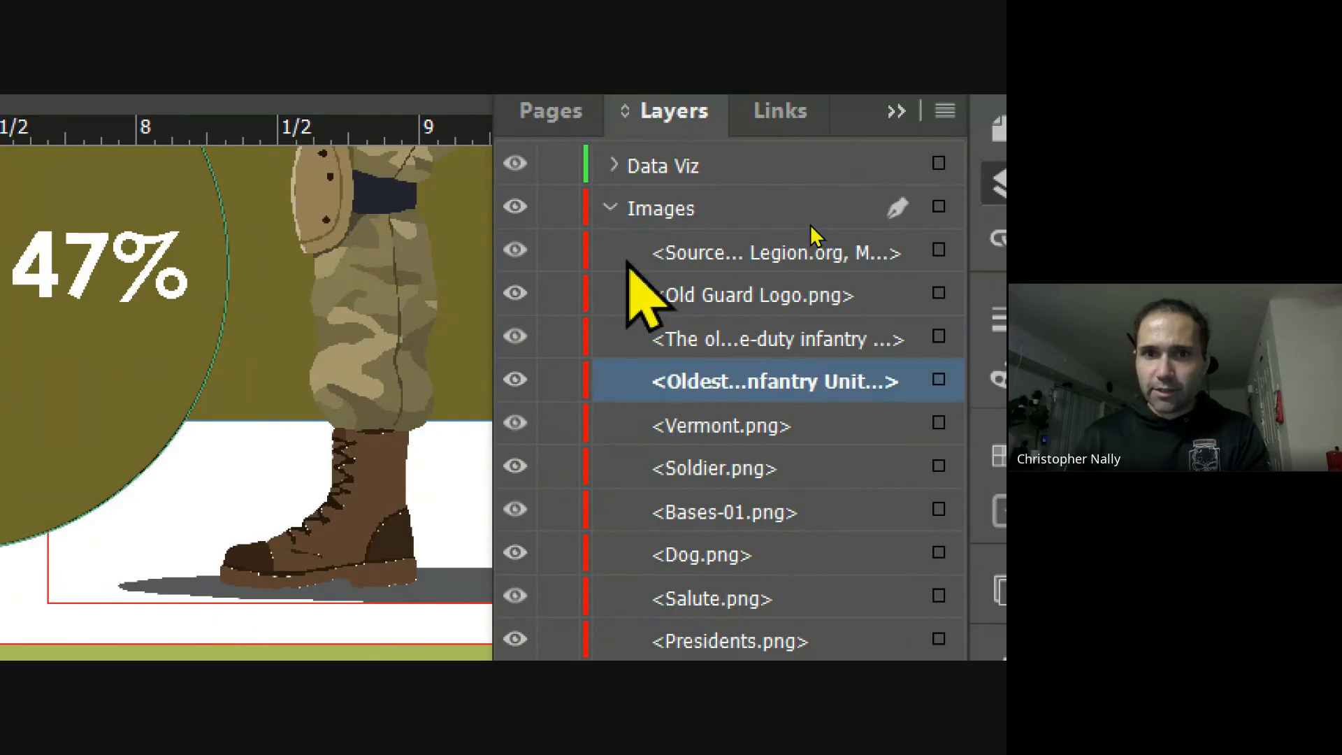
Step: Move the Oldest Active-Duty Infantry Unit heading and body text from the Images layer to the Text layer, and collapse the Images layer
left_click_drag(733, 315, 724, 585)
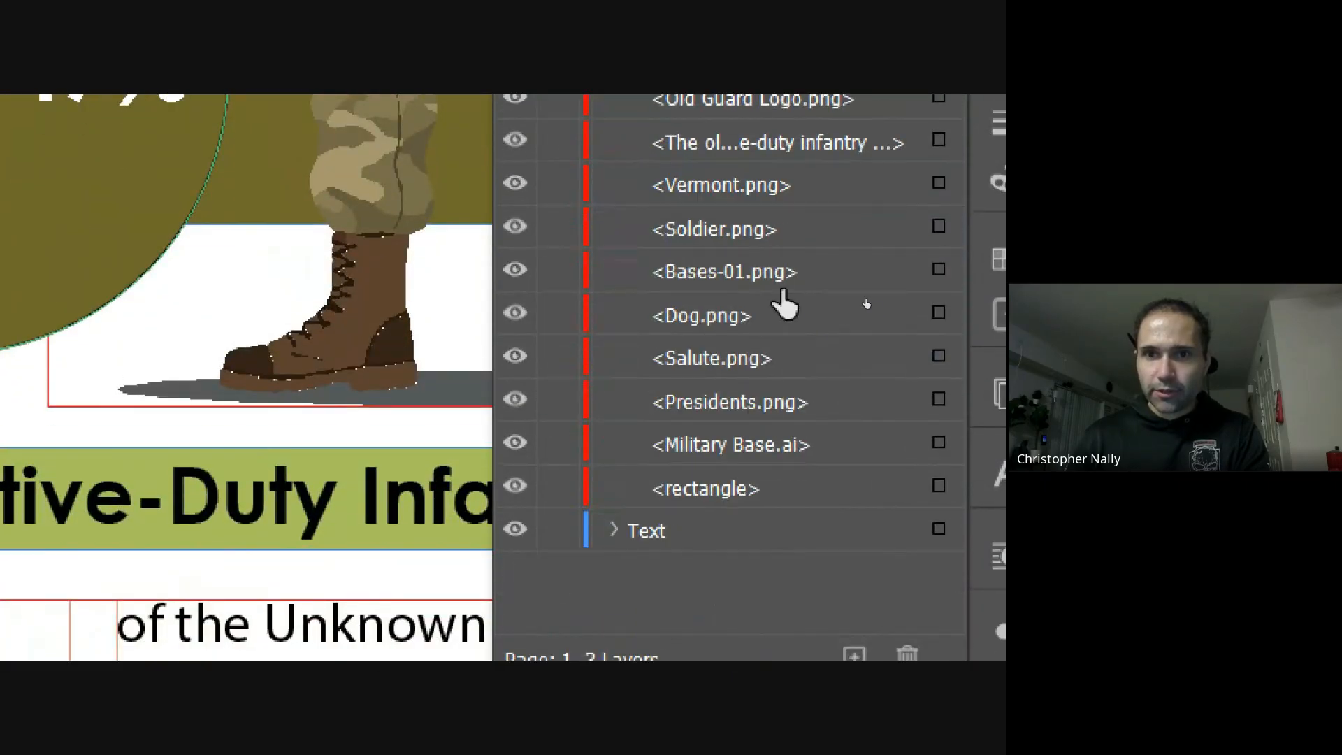
left_click_drag(758, 171, 718, 567)
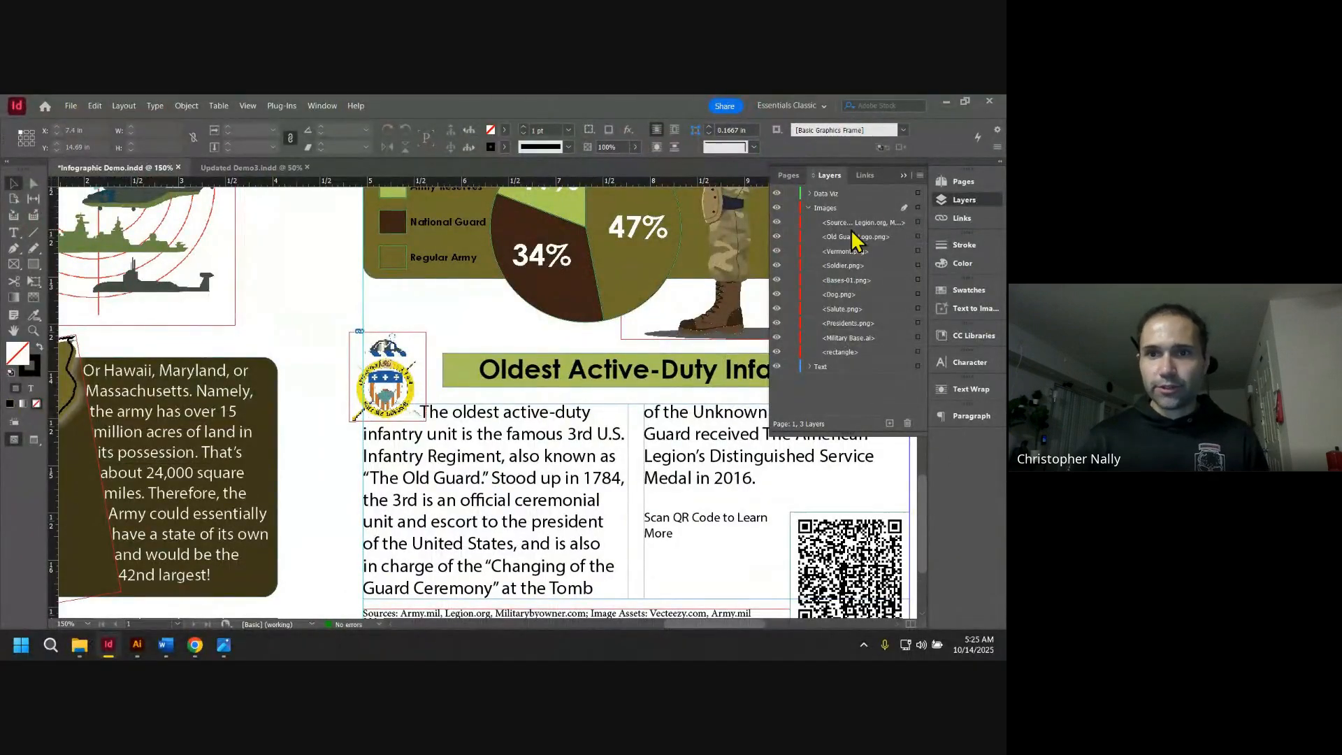
left_click(808, 208)
scroll(492, 388, "up", 15)
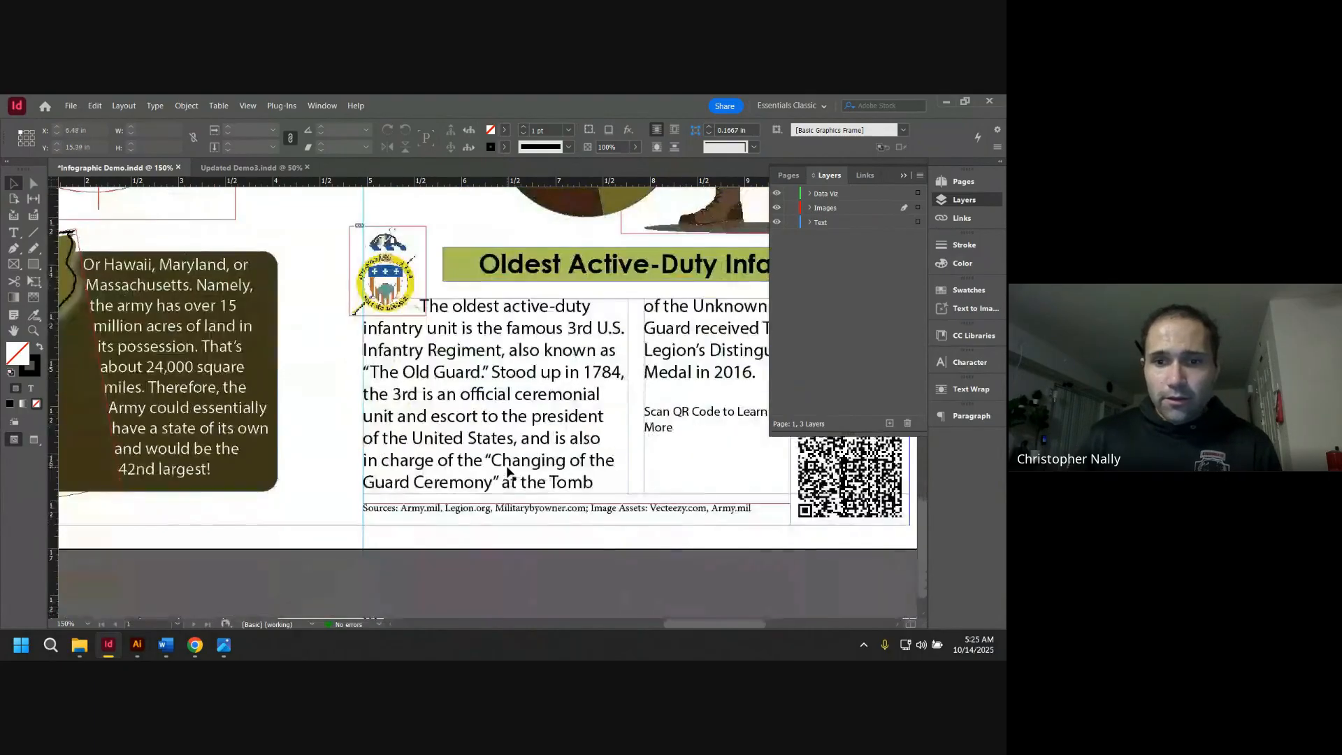
scroll(509, 473, "up", 5)
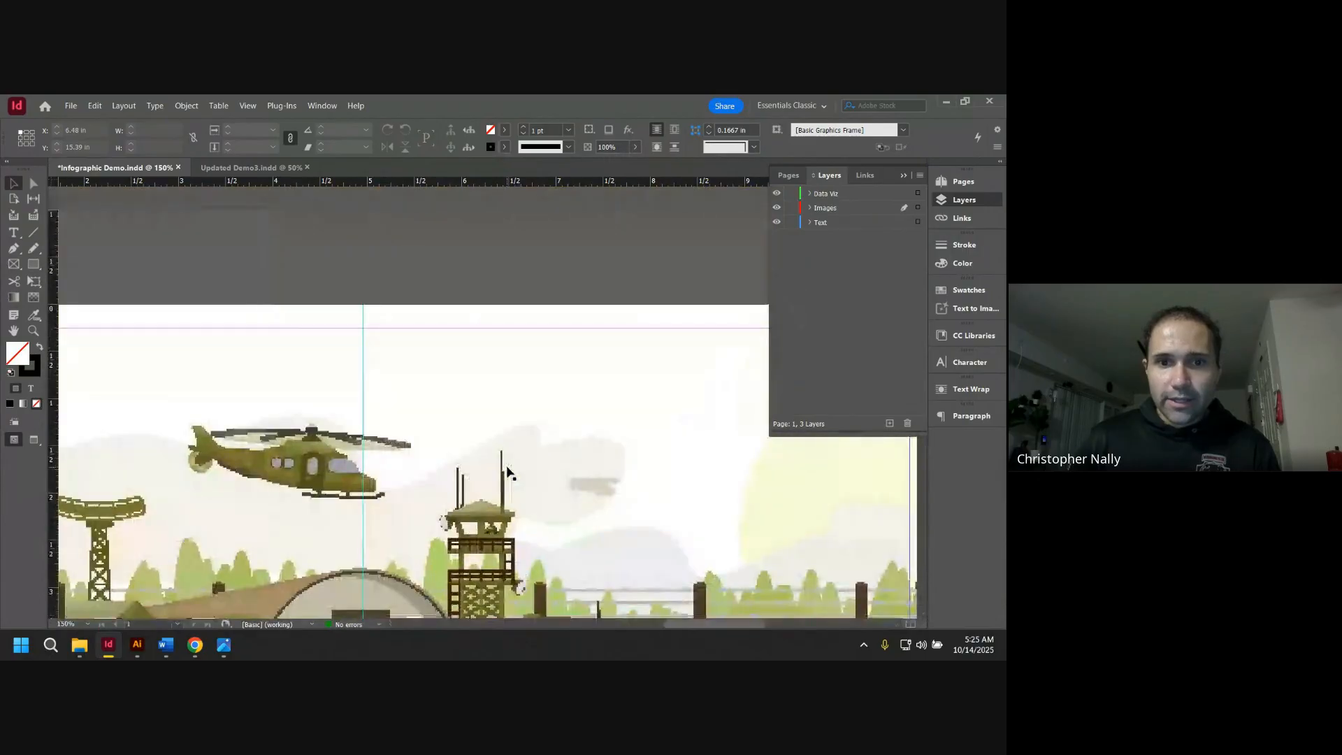
left_click(903, 176)
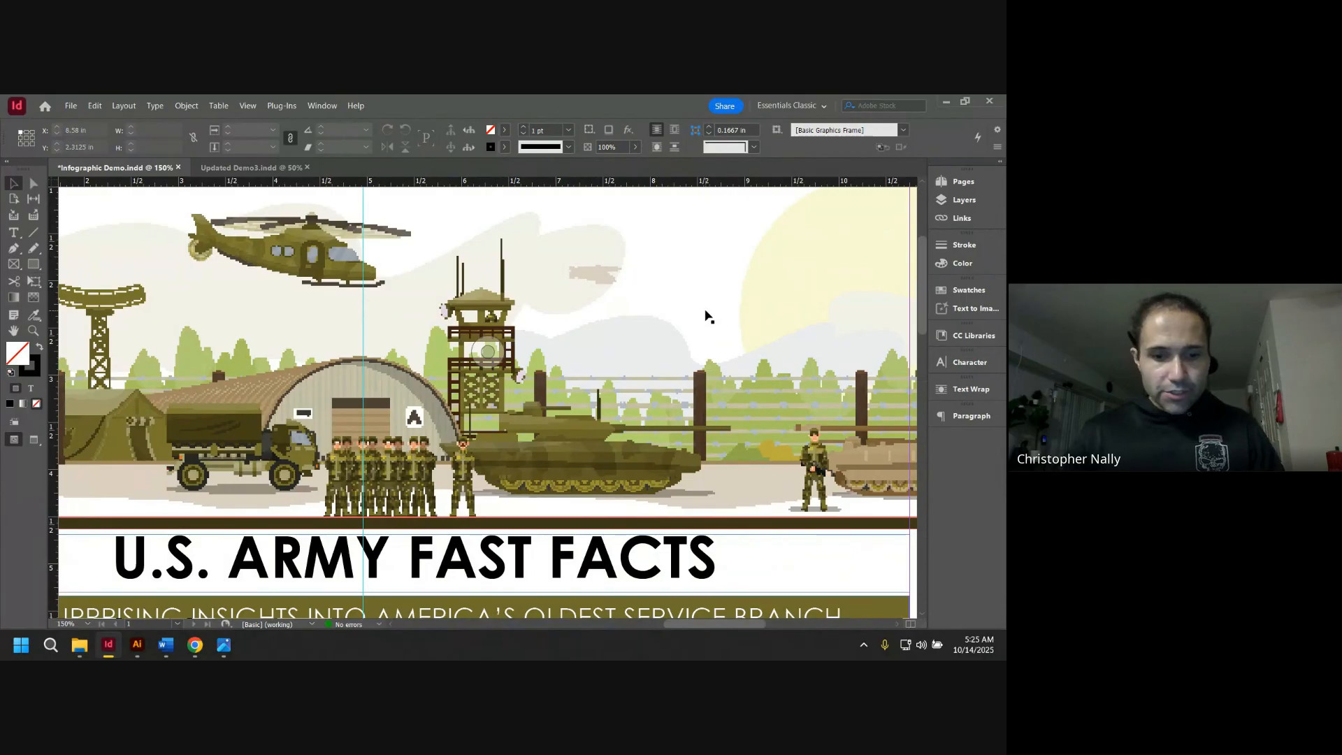
Step: Draw a text frame about 3.66 in wide and 1.28 in high in the sky above the header illustration's tank
key("ctrl+minus")
key("ctrl+minus")
key("ctrl+minus")
key("ctrl+minus")
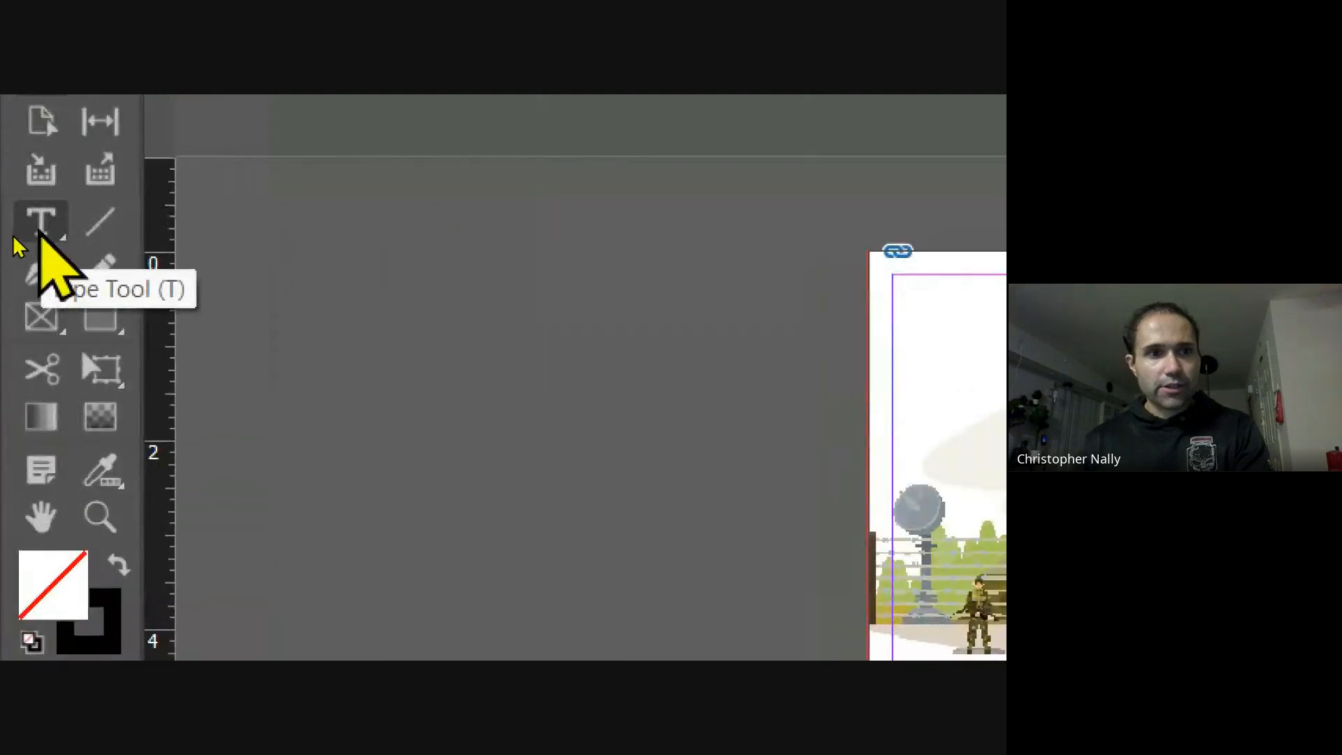
left_click(18, 232)
left_click_drag(507, 260, 621, 298)
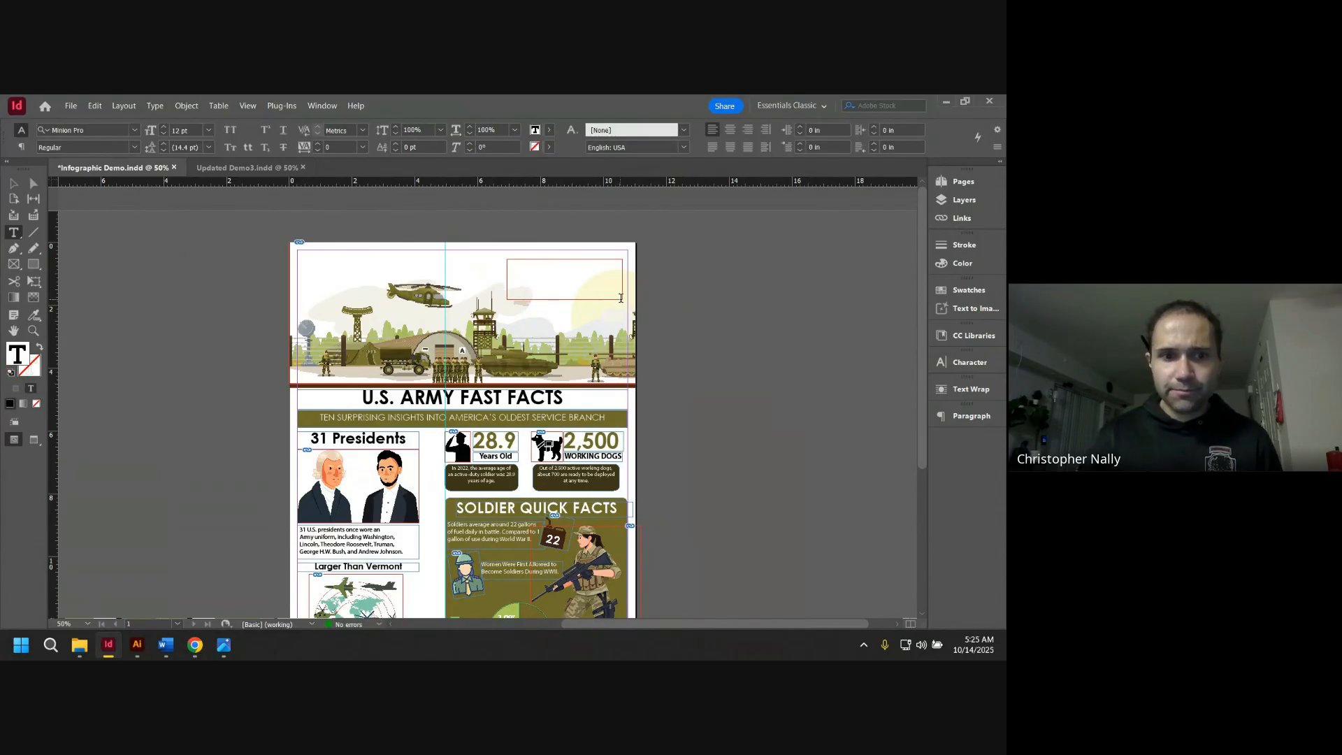
Step: Switch to the Word data sheet, copy the motto "This We'll Defend" with its quotation marks, and return to InDesign
left_click(168, 643)
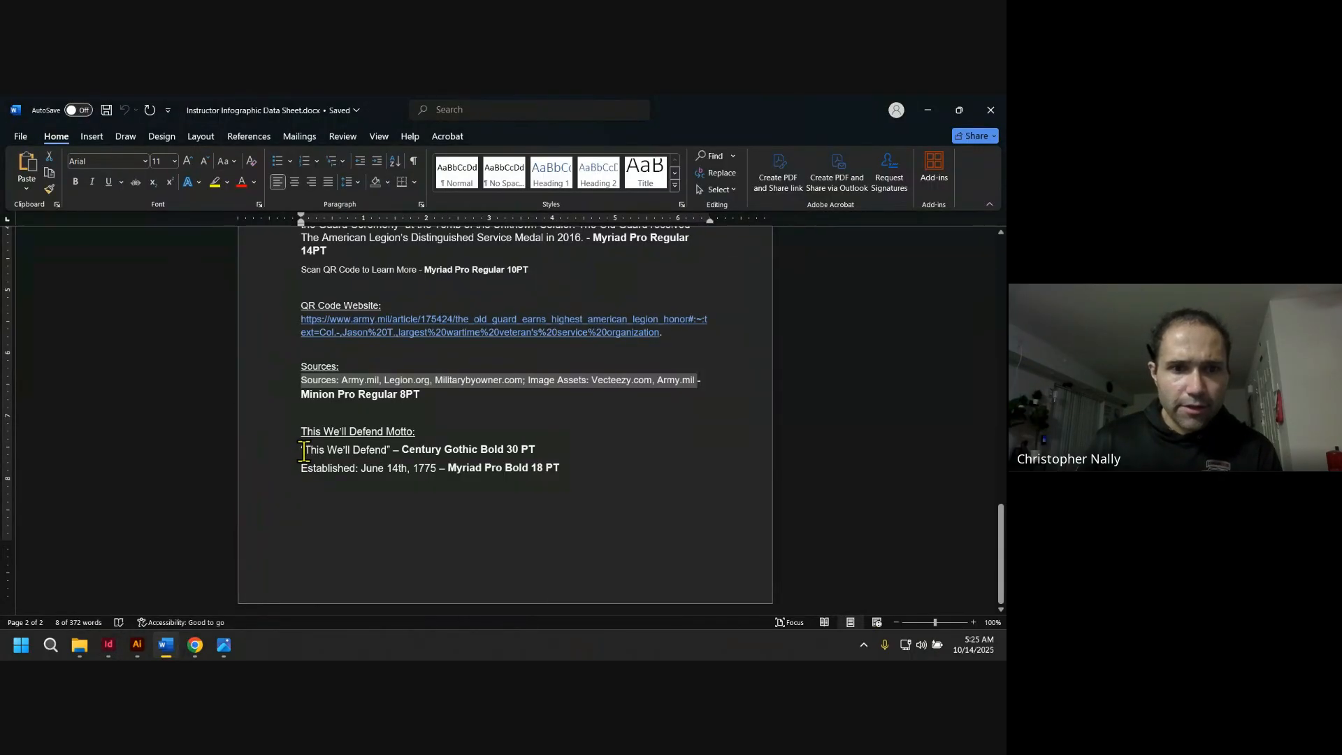
mouse_move(299, 452)
left_mouse_down()
mouse_move(389, 449)
mouse_move(301, 450)
left_mouse_up()
key("ctrl+c")
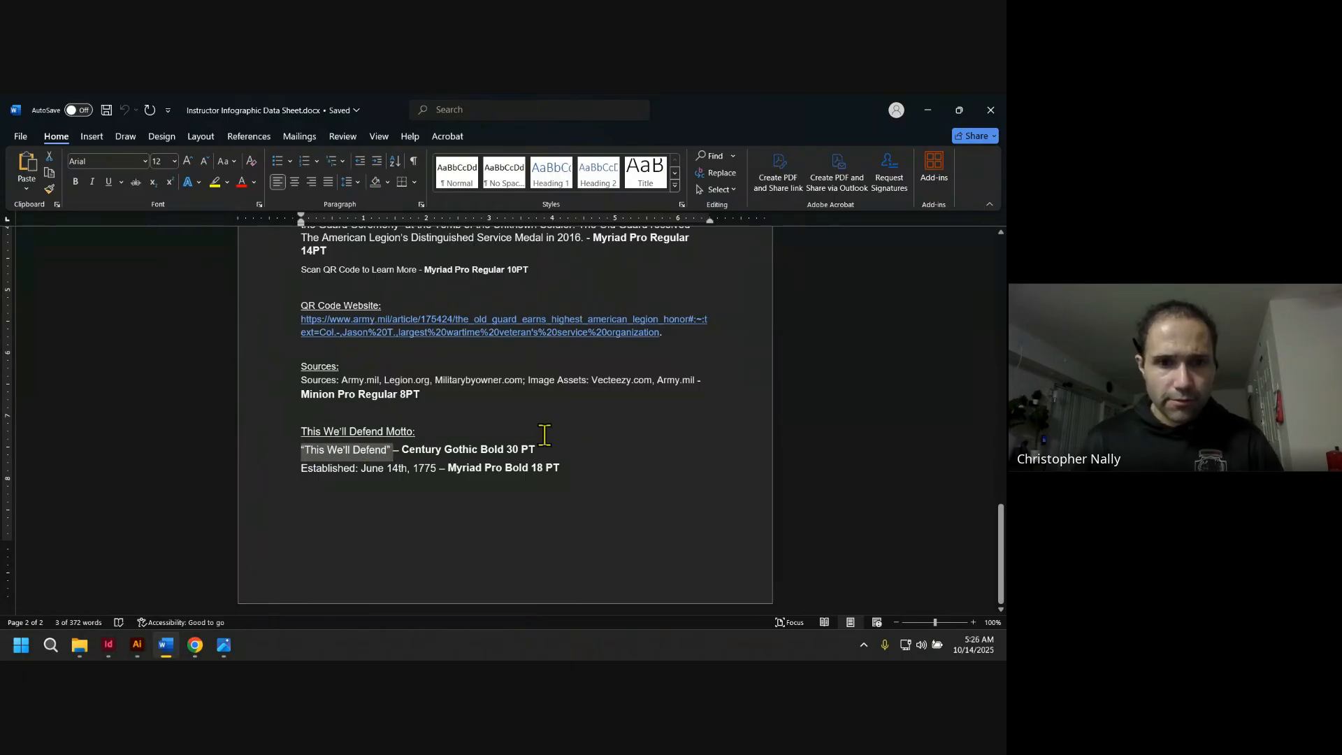
left_click(928, 110)
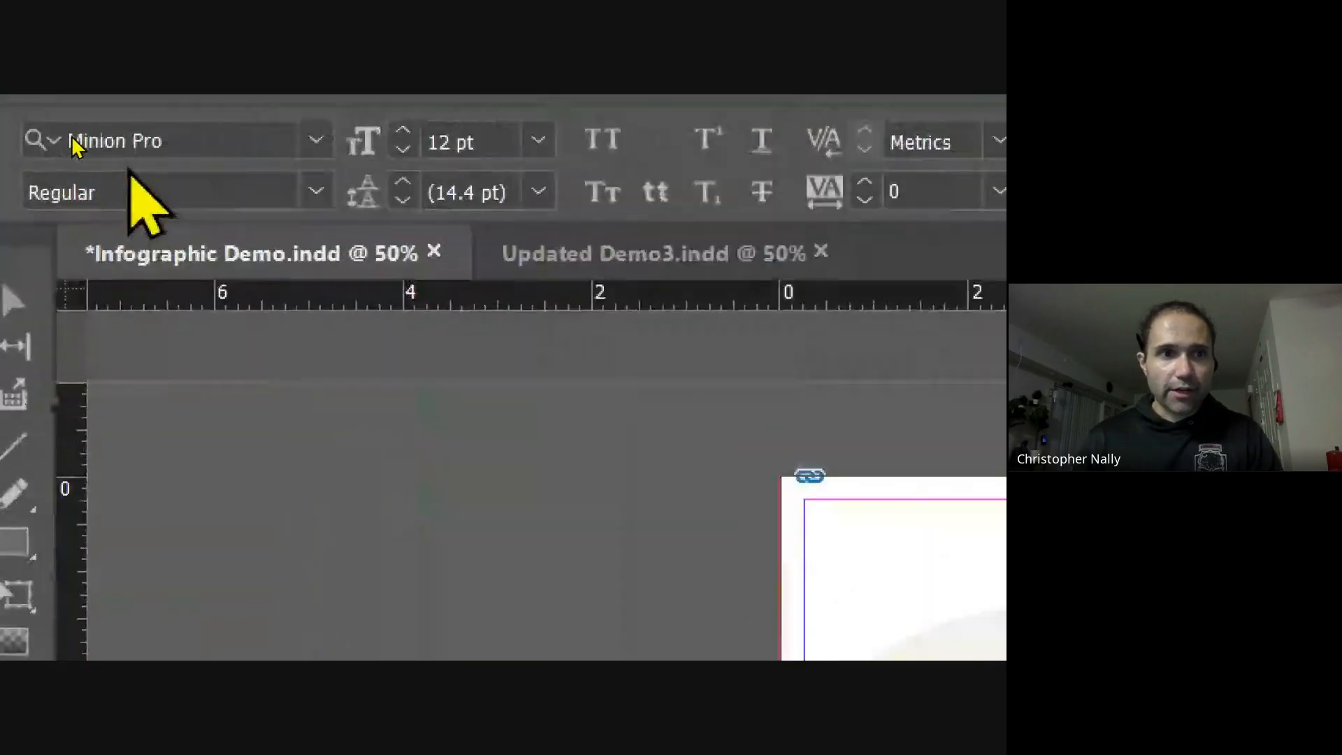
Step: Set the new text frame's type to Century Gothic Bold at 30 pt
left_click(72, 130)
type("century")
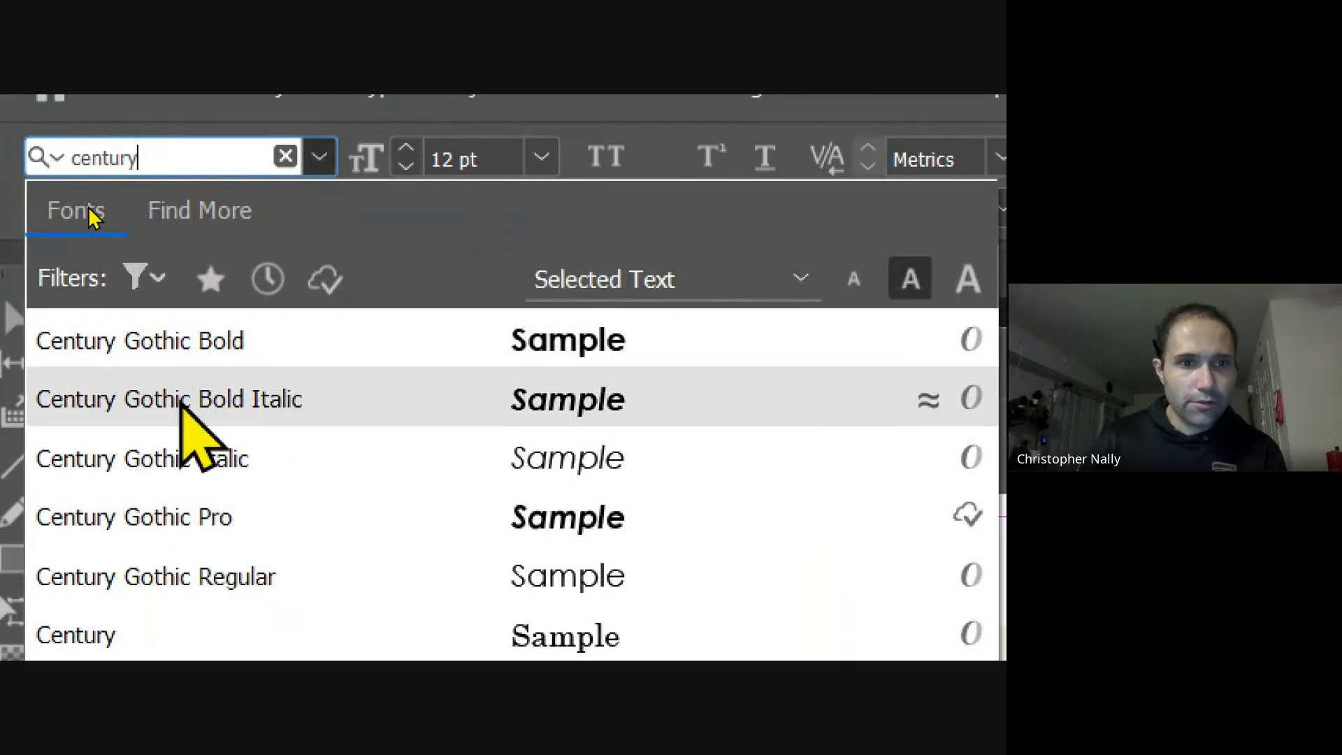
left_click(183, 348)
left_click_drag(489, 180, 423, 179)
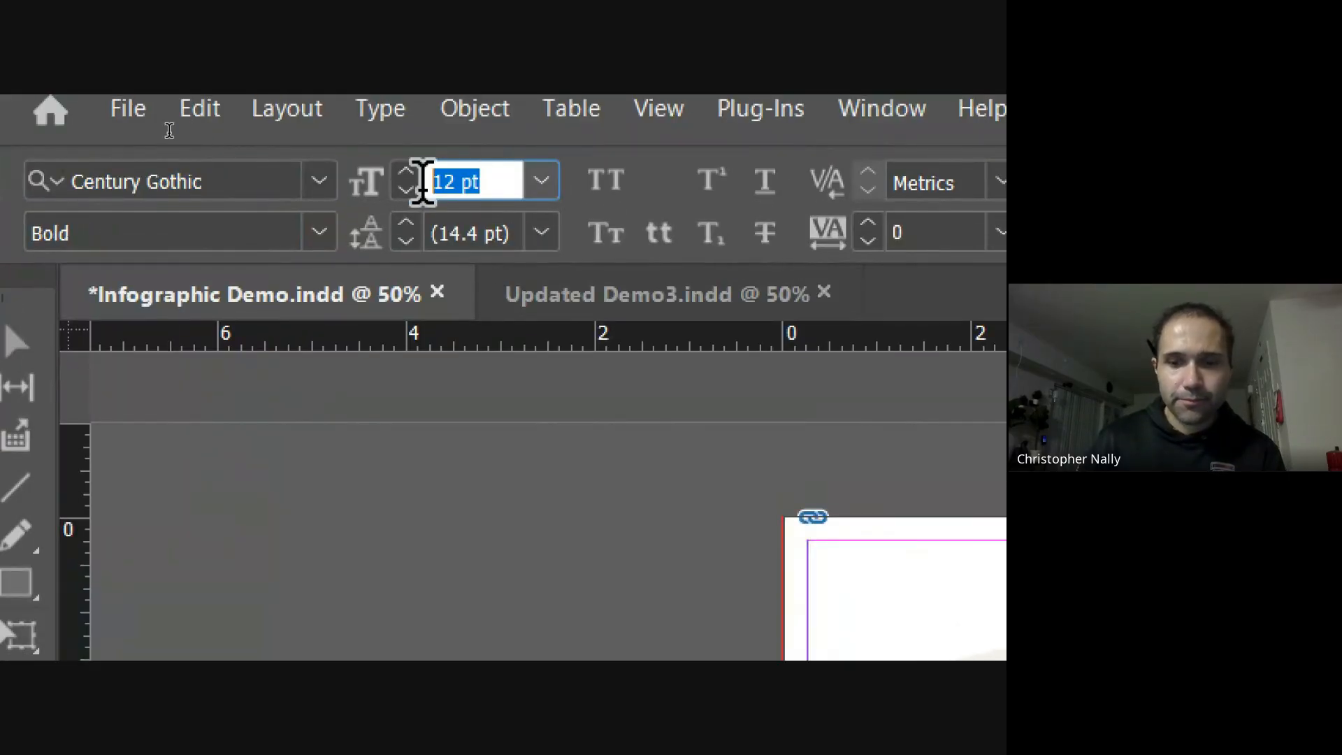
type("230")
key("BackSpace")
key("BackSpace")
key("BackSpace")
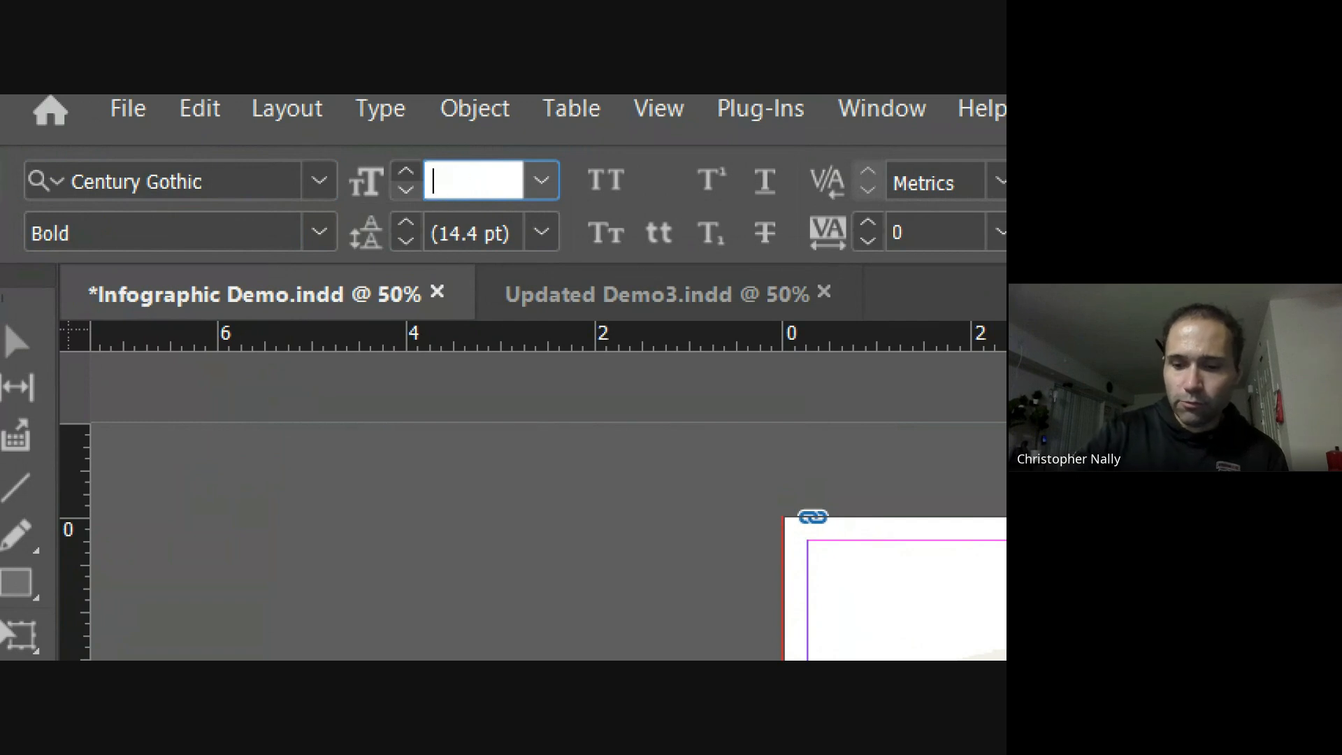
type("30")
key("Return")
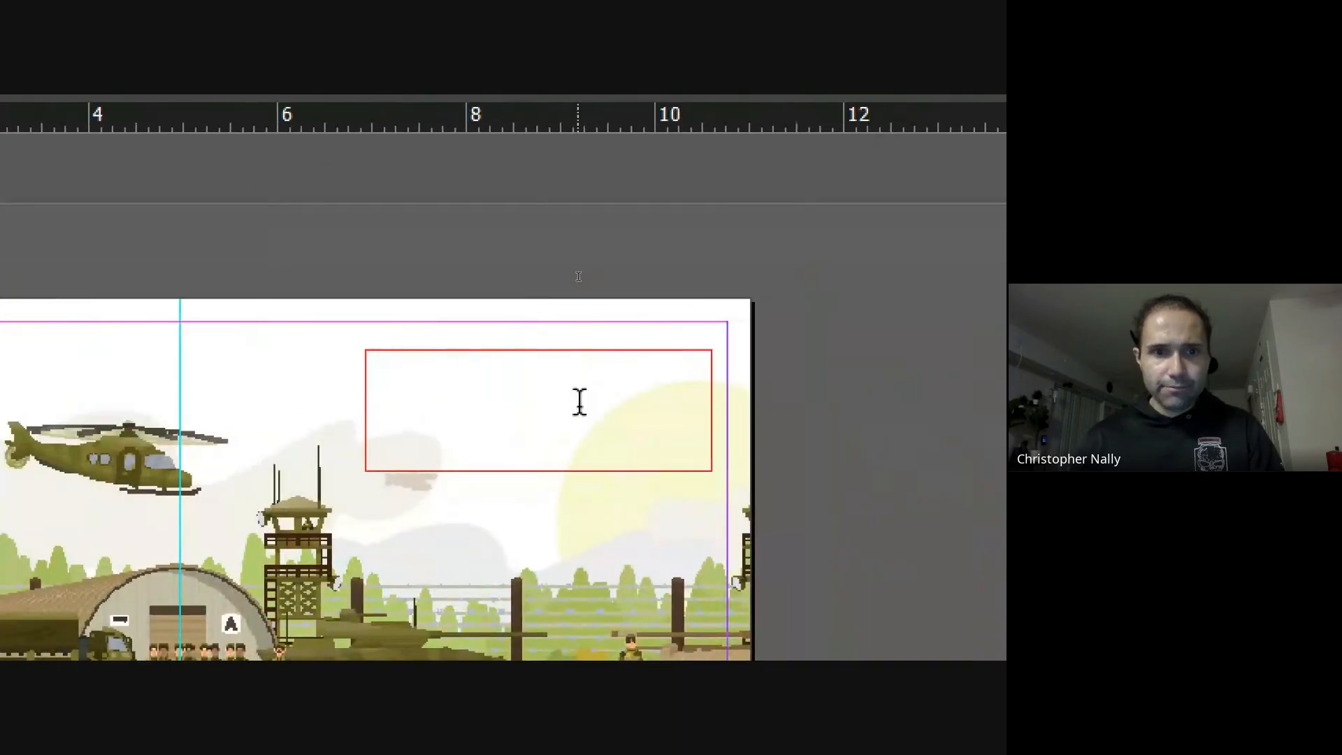
Step: Paste the motto into the frame and resize the frame to about 4.01 in by 0.45 in to fit it on one line
key("ctrl+v")
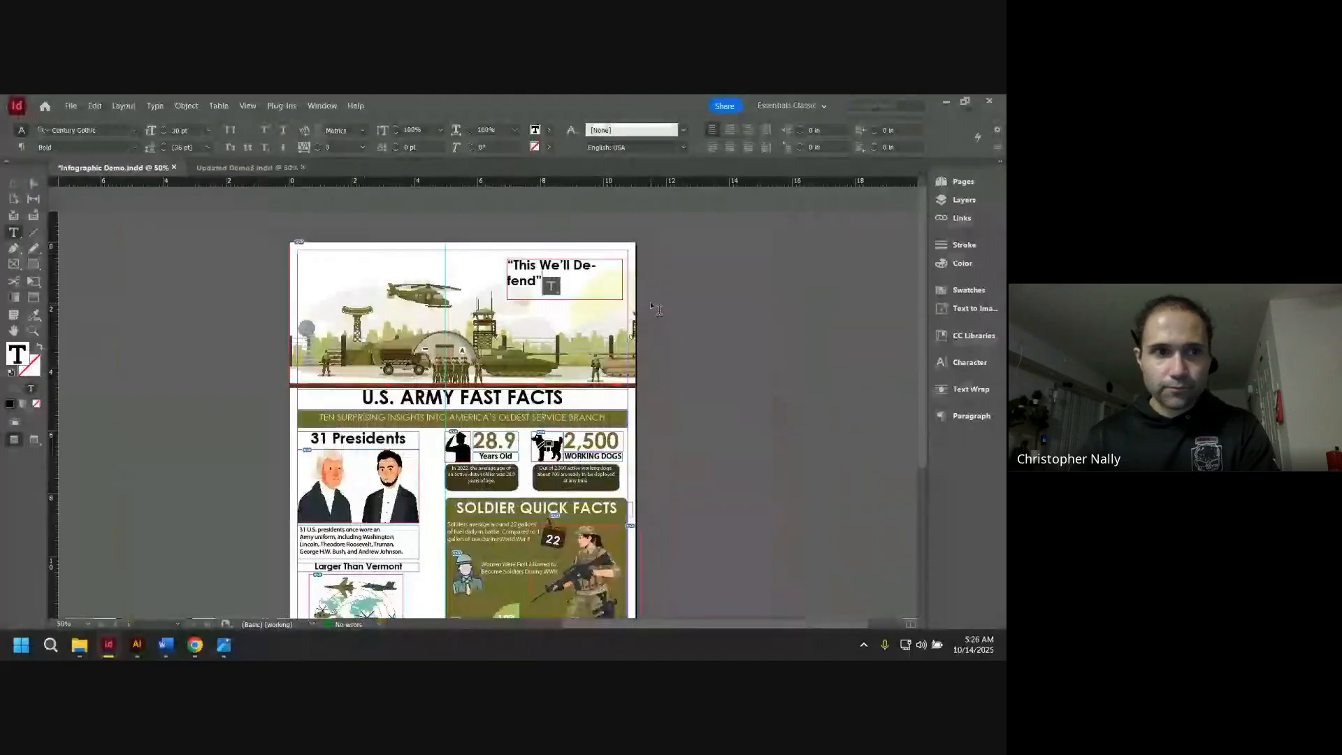
key("Escape")
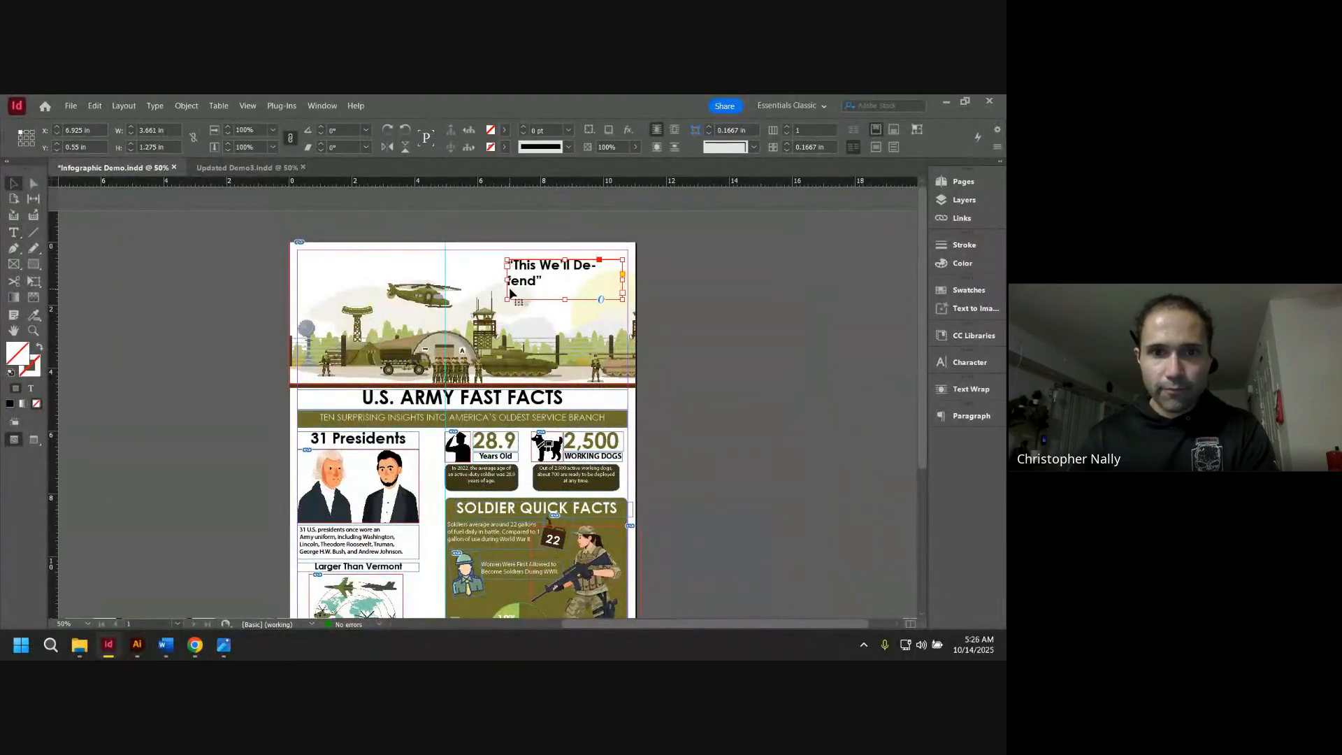
left_click_drag(507, 281, 558, 281)
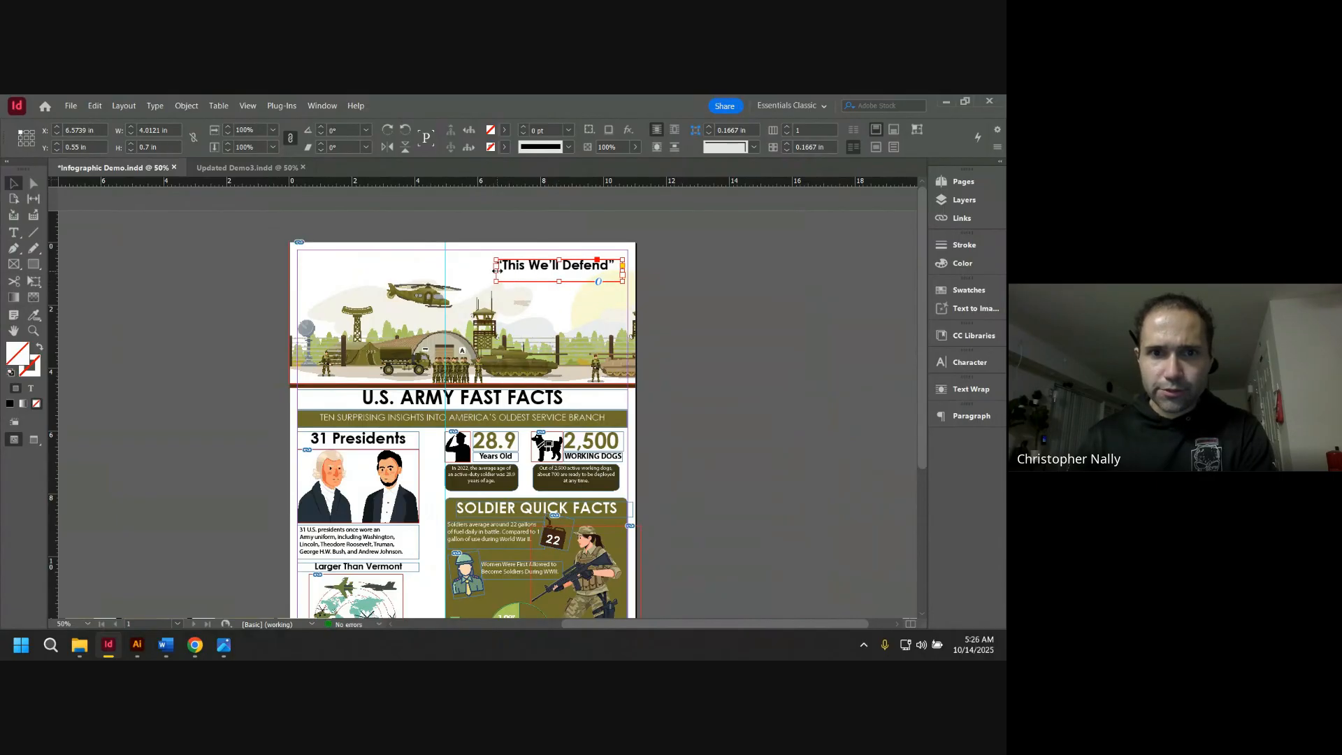
left_click_drag(558, 281, 558, 273)
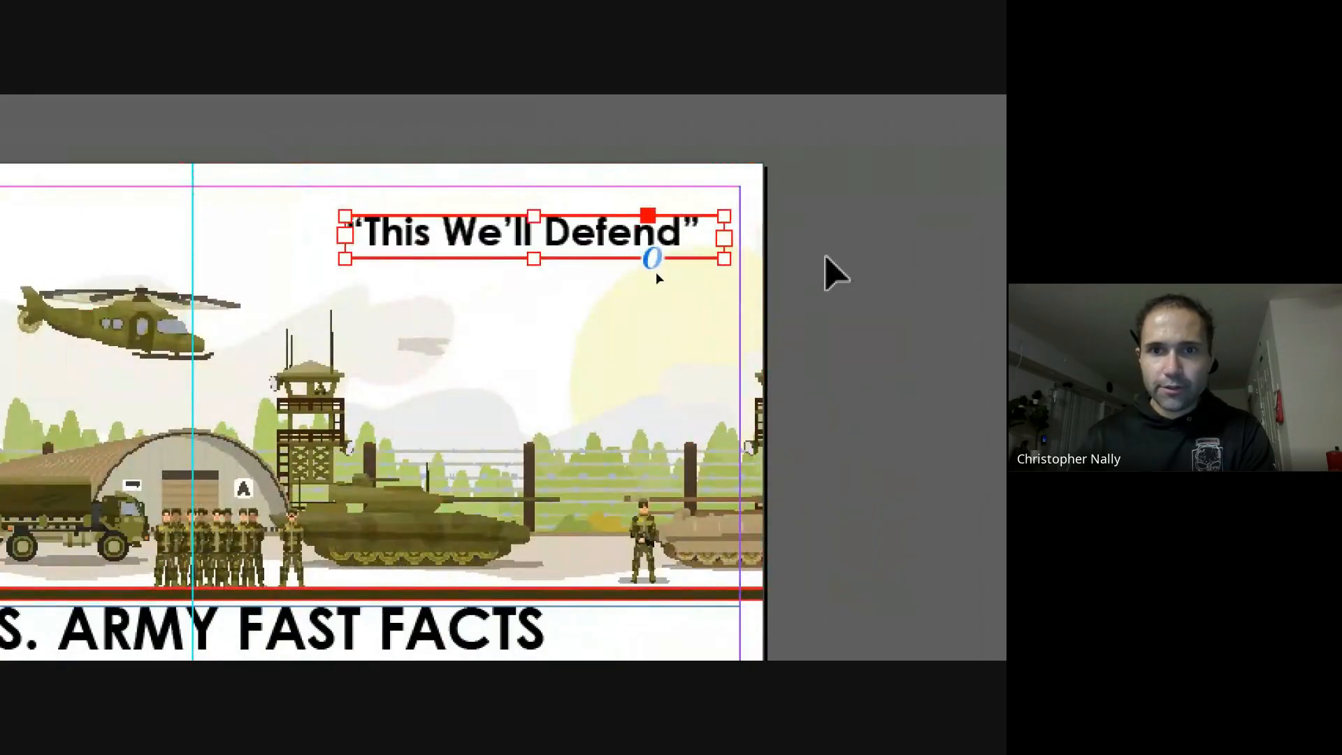
left_click(649, 274)
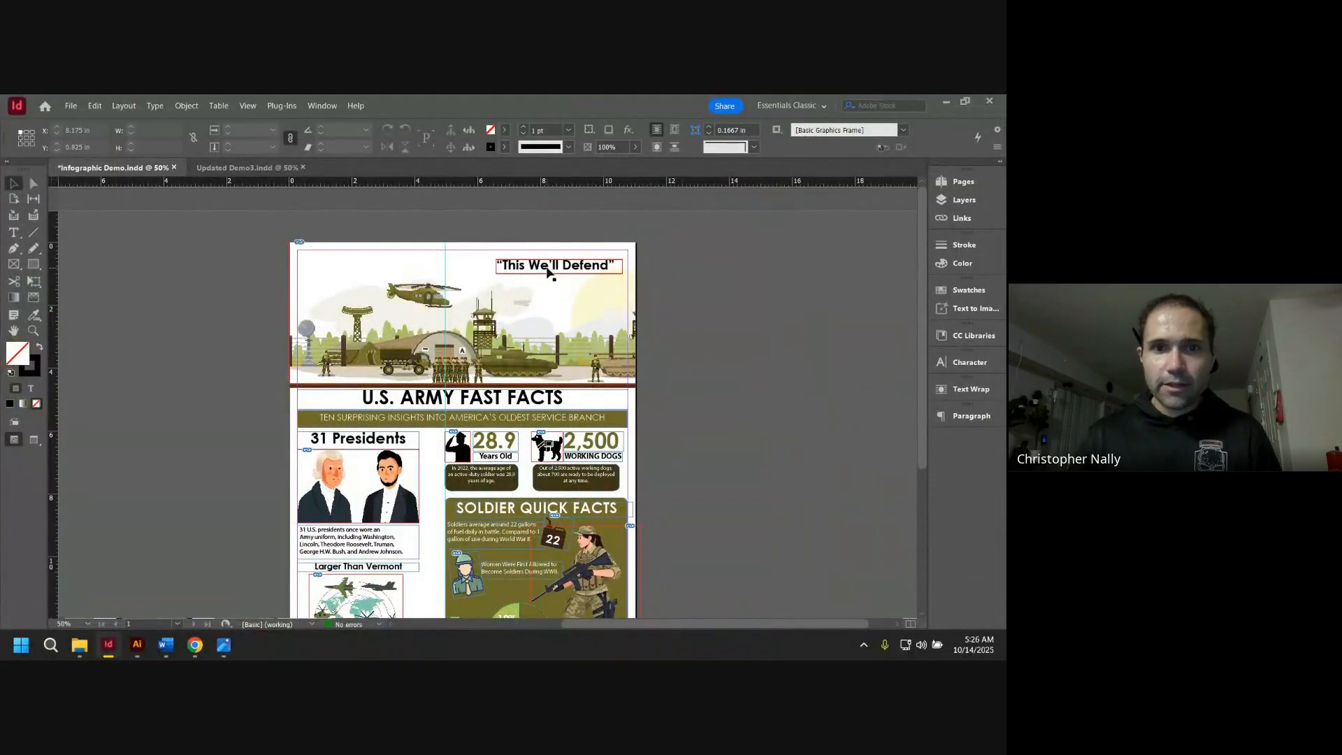
Step: Duplicate the "This We'll Defend" frame directly below the original, at about X 6.68 in, Y 1.2 in
left_click(548, 272)
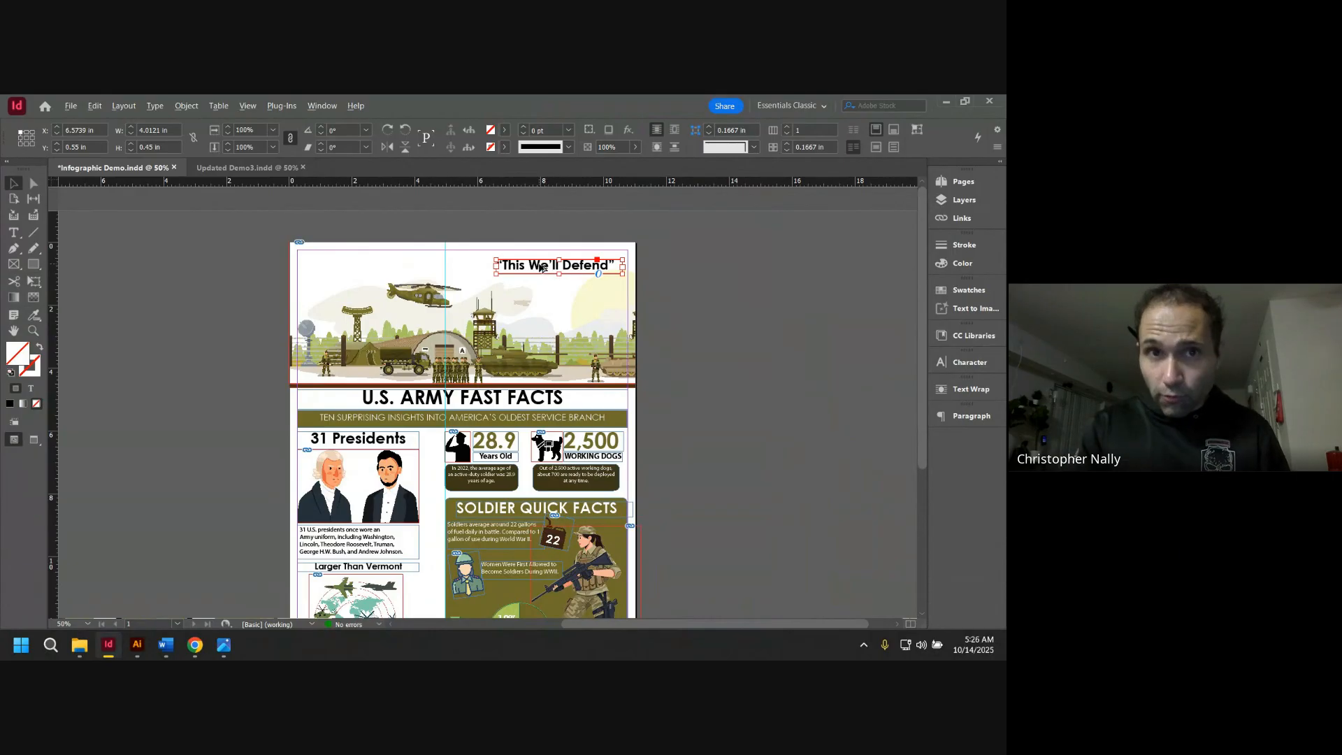
mouse_move(542, 267)
left_mouse_down()
mouse_move(545, 308)
mouse_move(546, 289)
left_mouse_up()
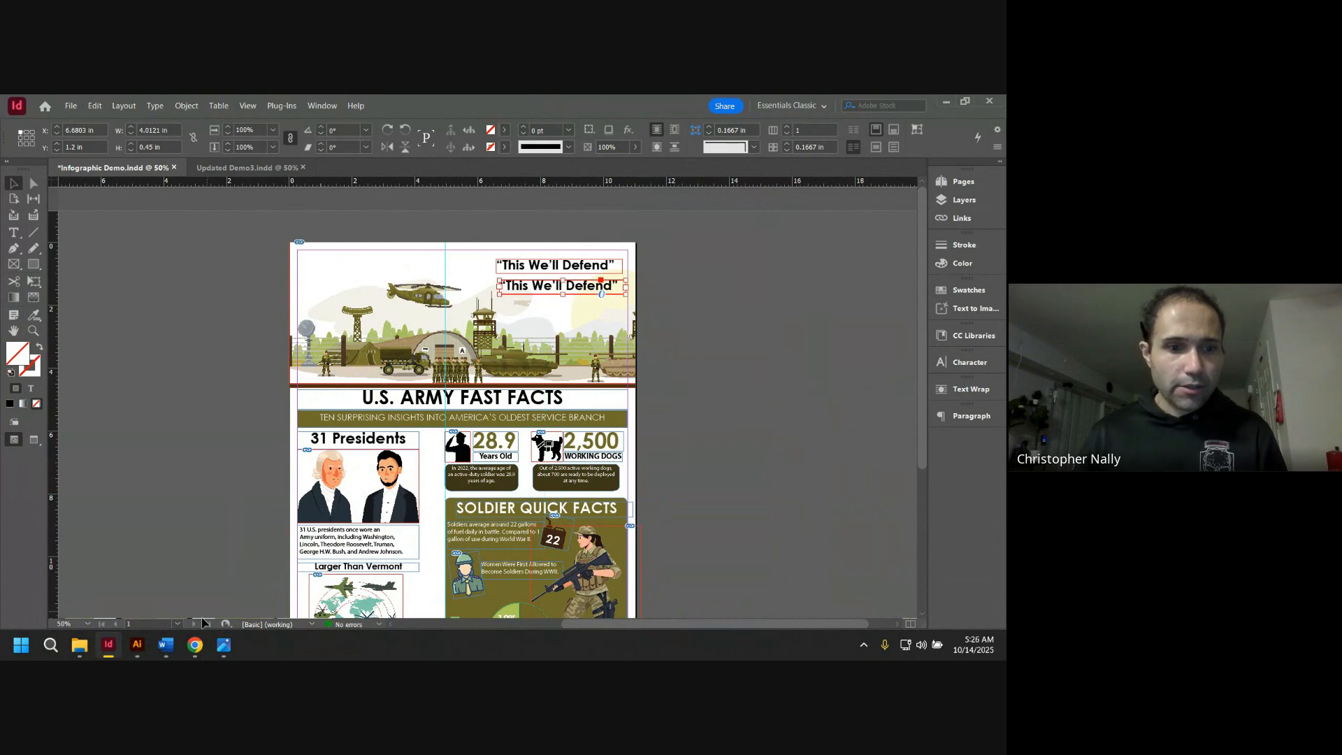
Step: Copy "Established: June 14th, 1775" from the Word data sheet and paste it over the duplicated motto's text in InDesign
left_click(166, 645)
left_click_drag(299, 472, 435, 464)
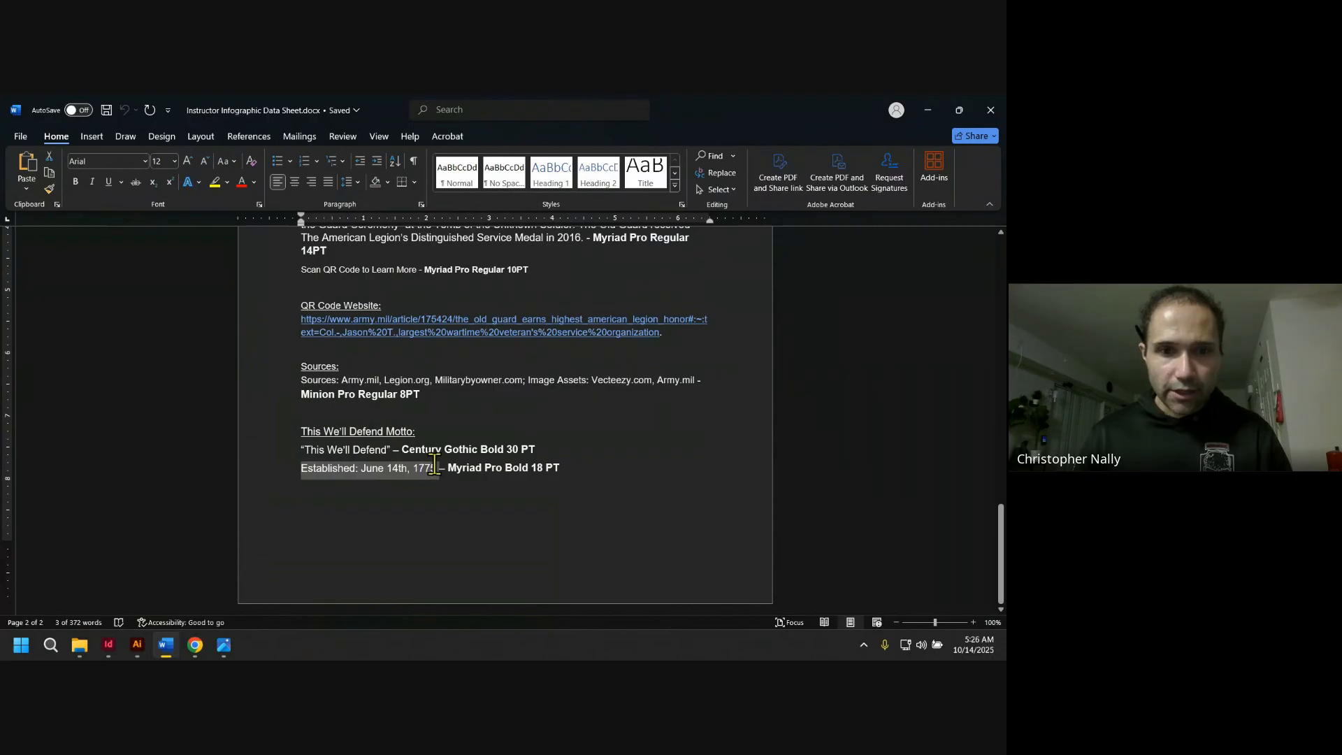
key("ctrl+c")
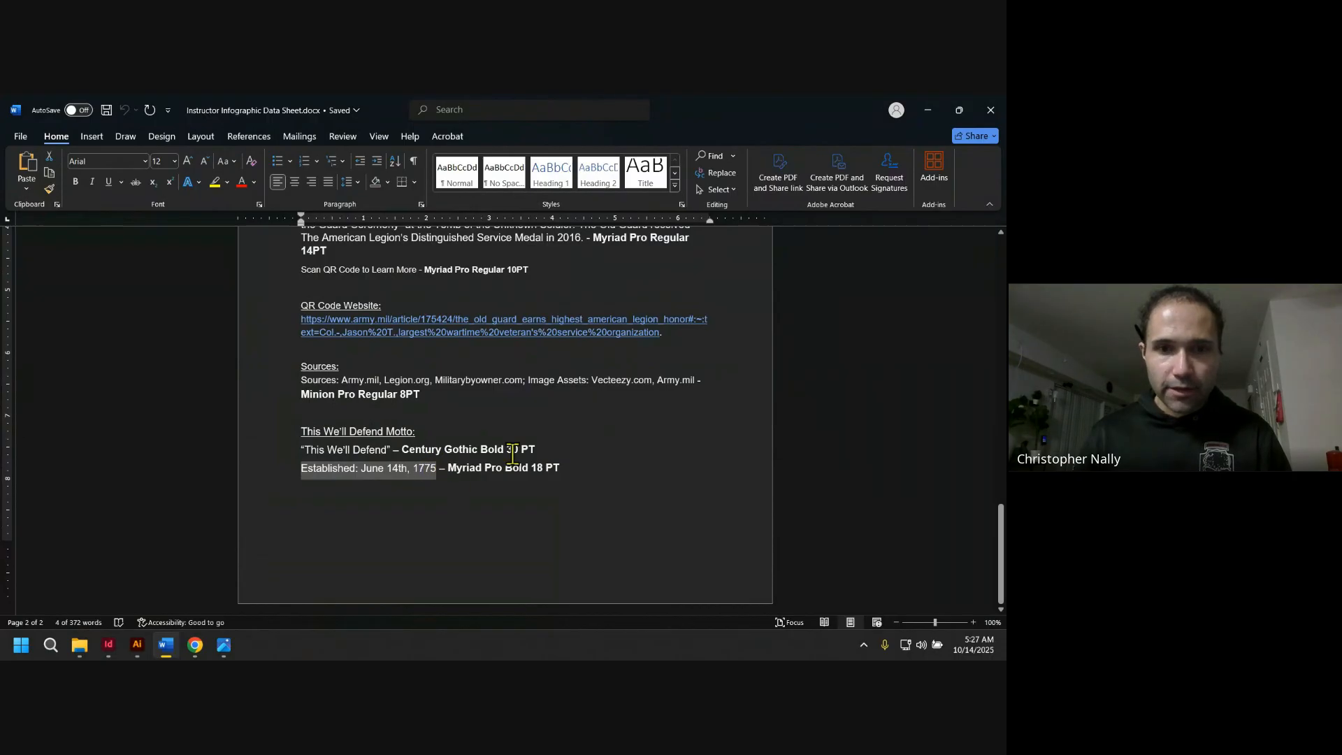
left_click(927, 109)
triple_click(559, 285)
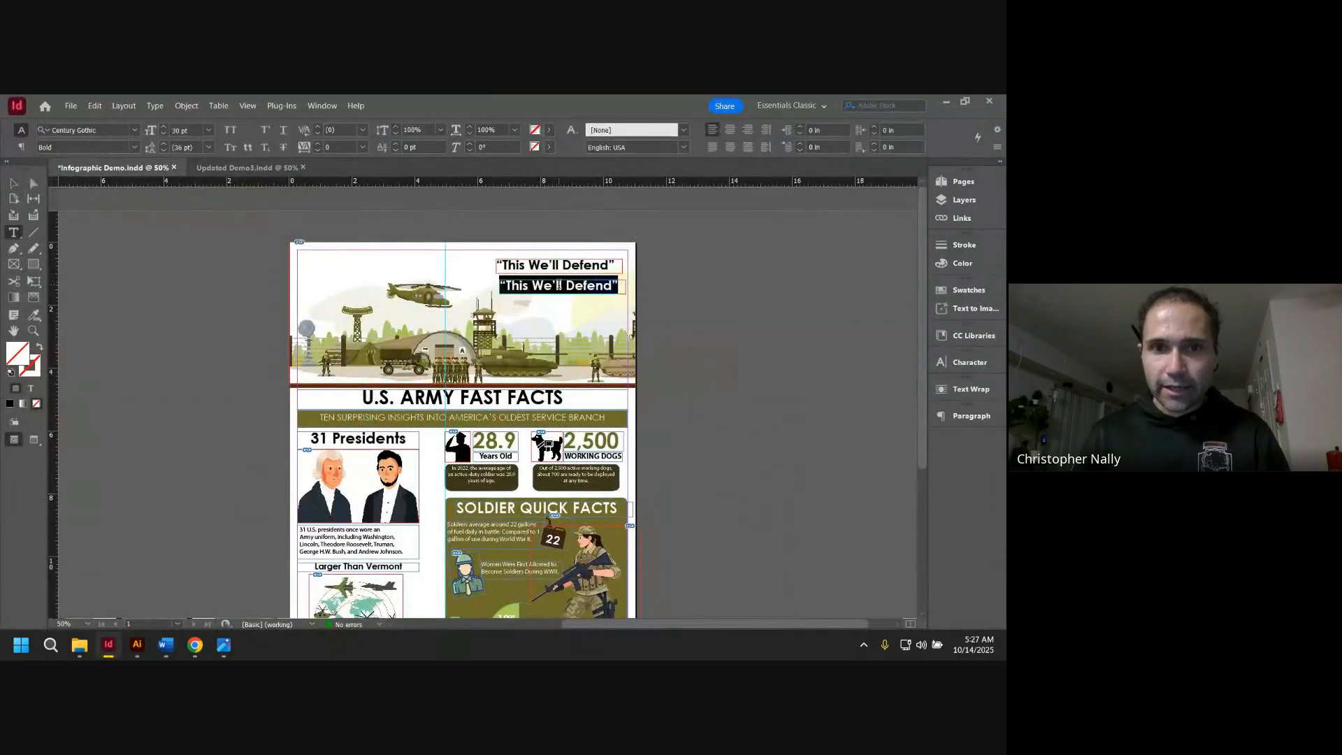
key("ctrl+v")
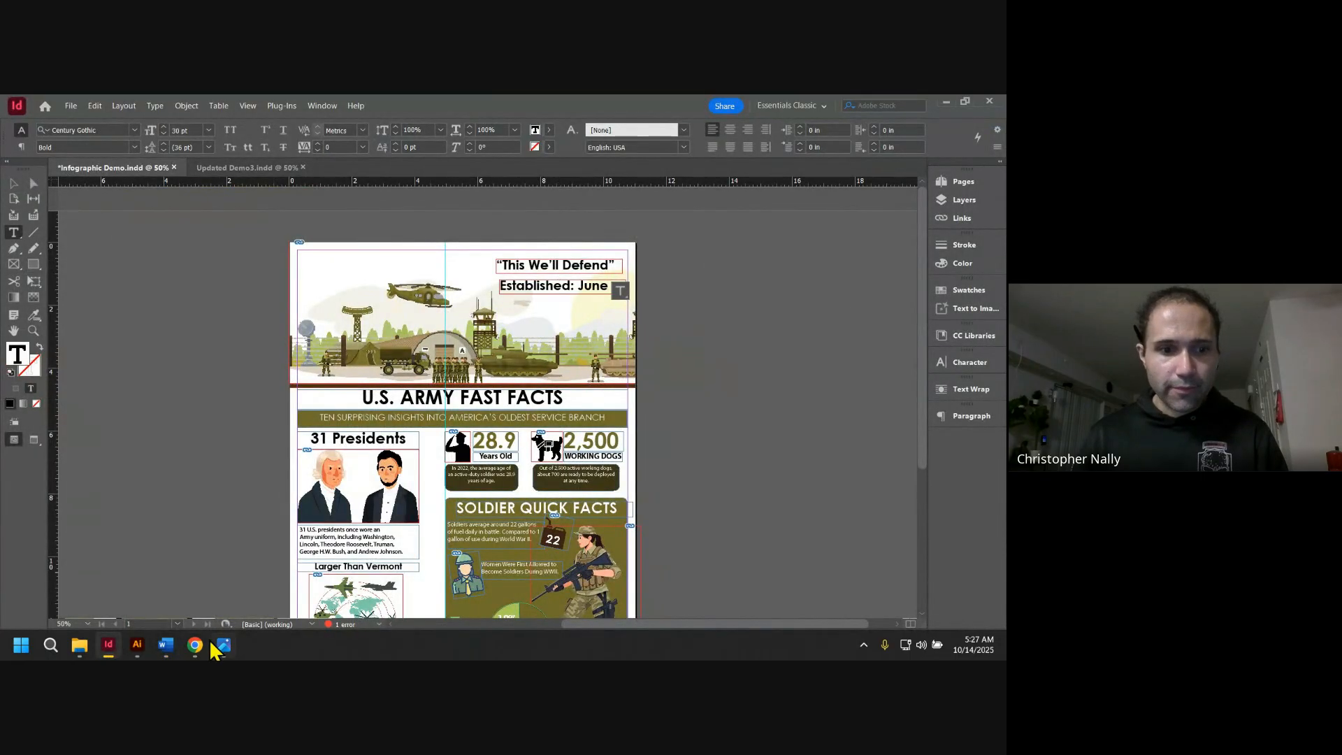
Step: Check the specified font in the Word data sheet and set the establishment line in InDesign to Myriad Pro Bold
left_click(168, 647)
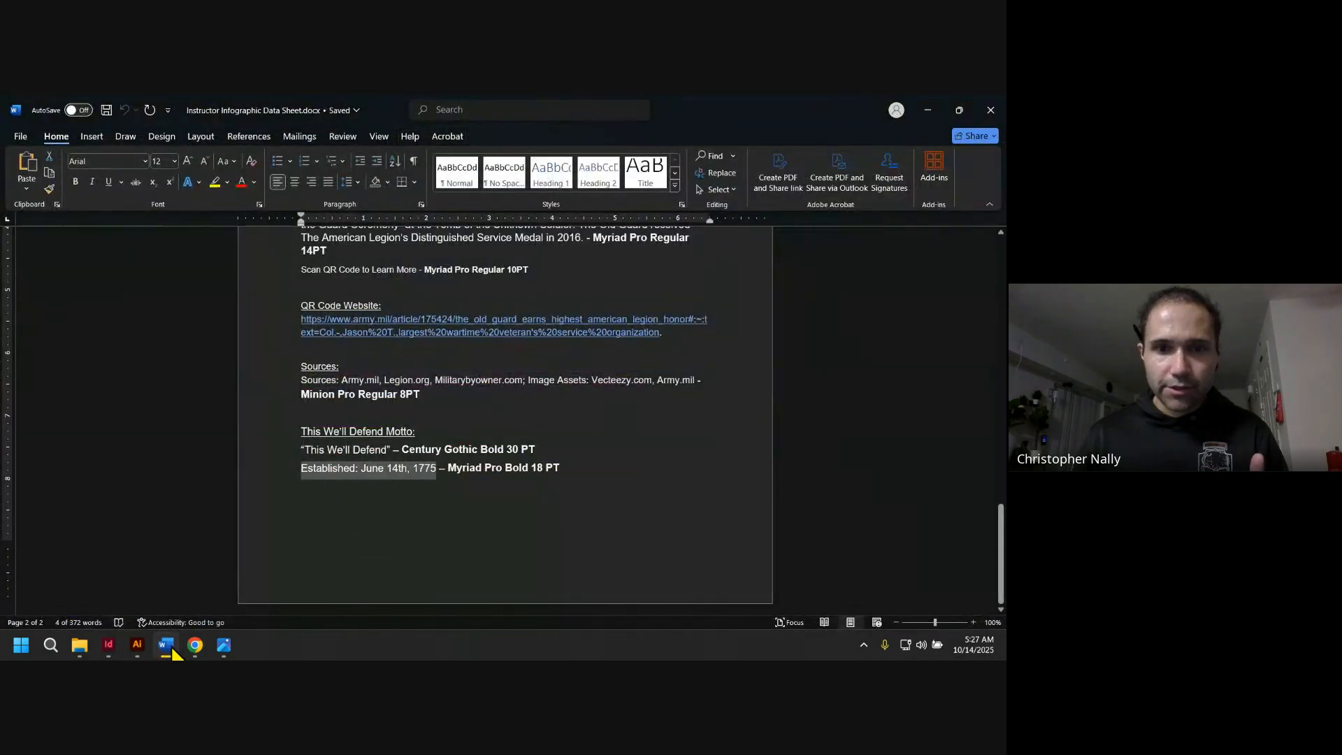
left_click(168, 646)
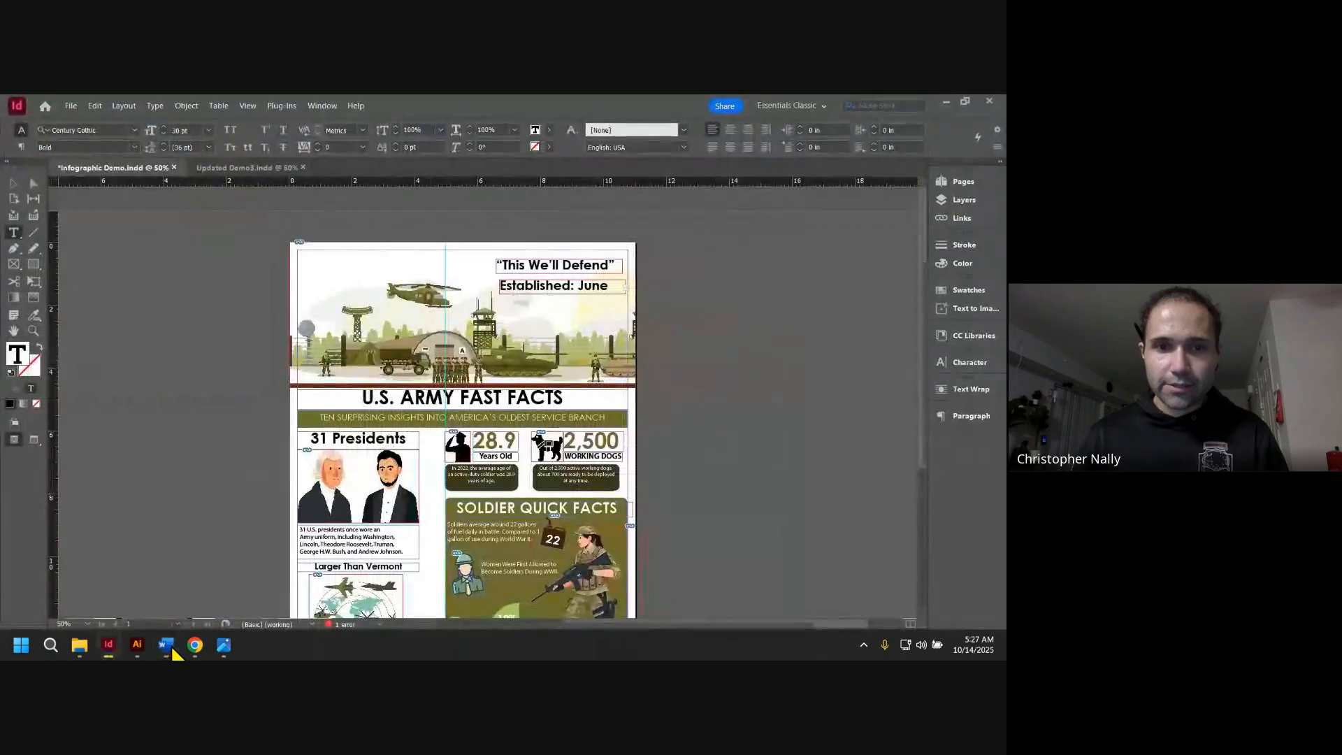
triple_click(547, 287)
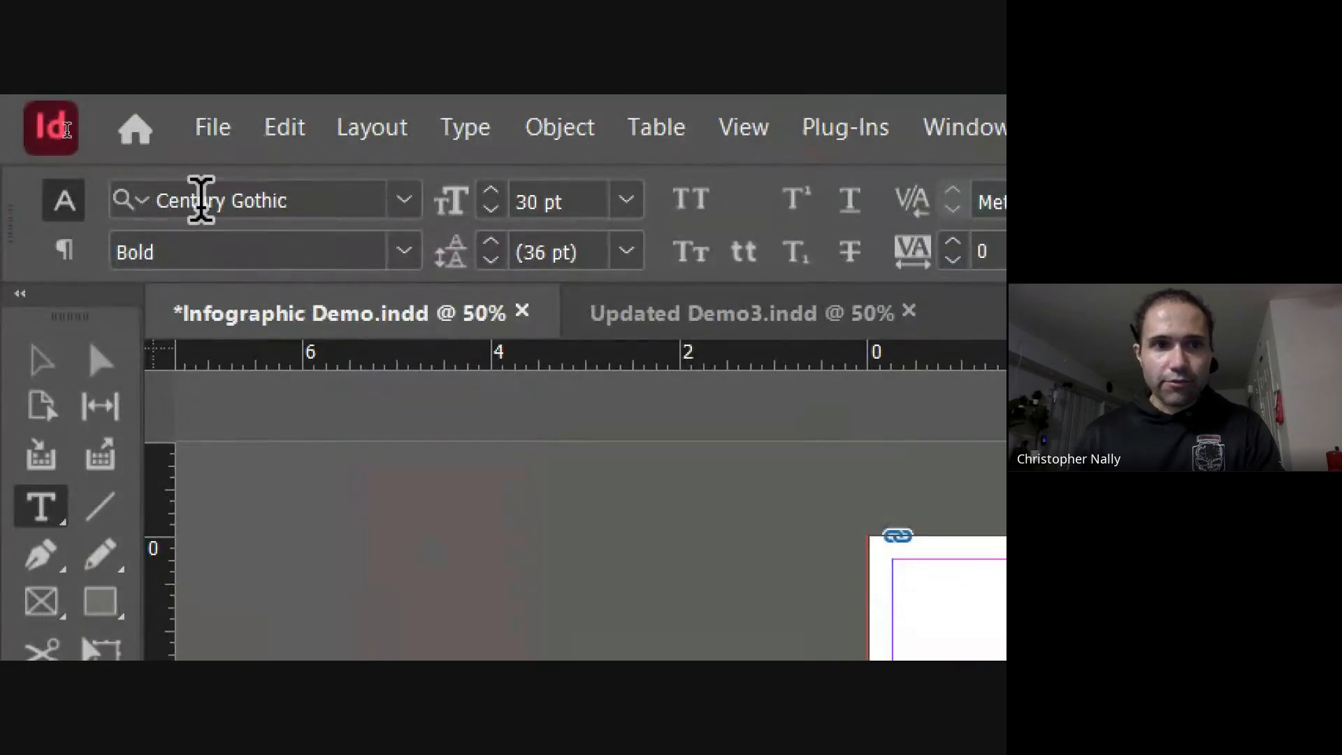
left_click(67, 130)
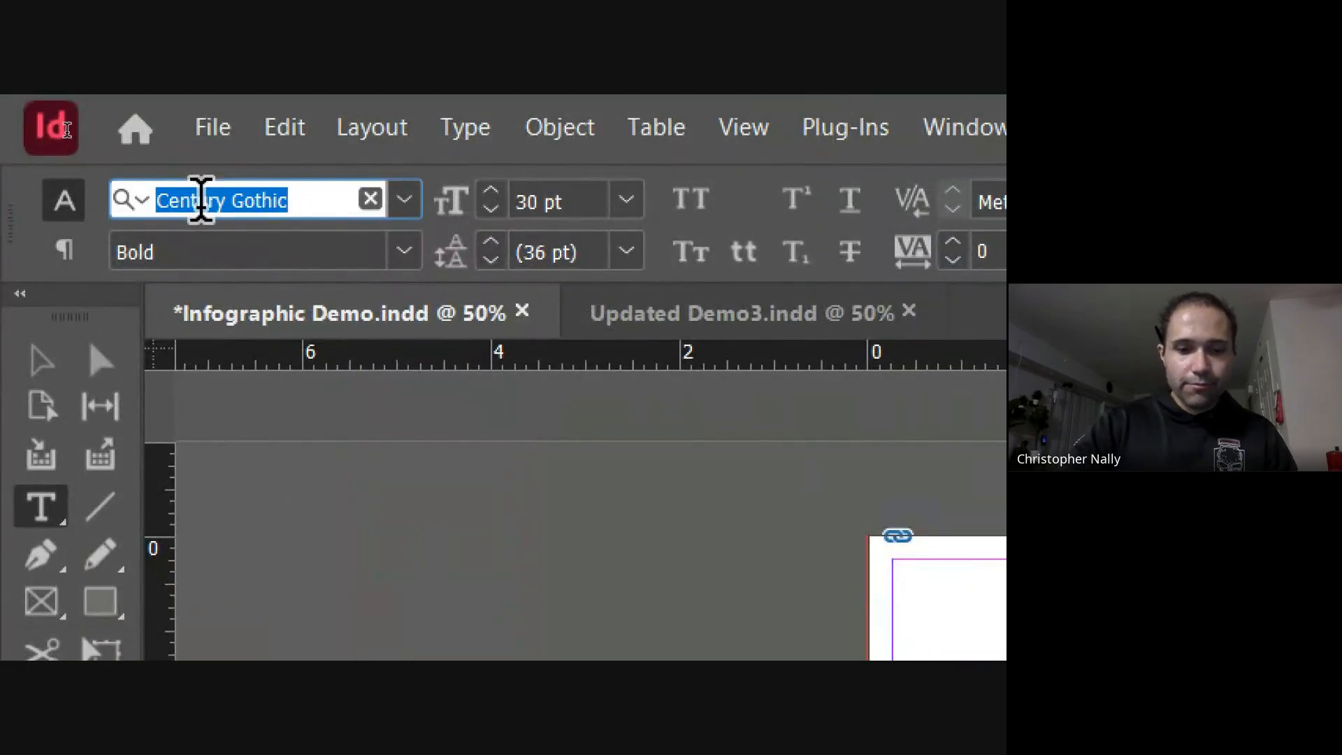
type("myriad")
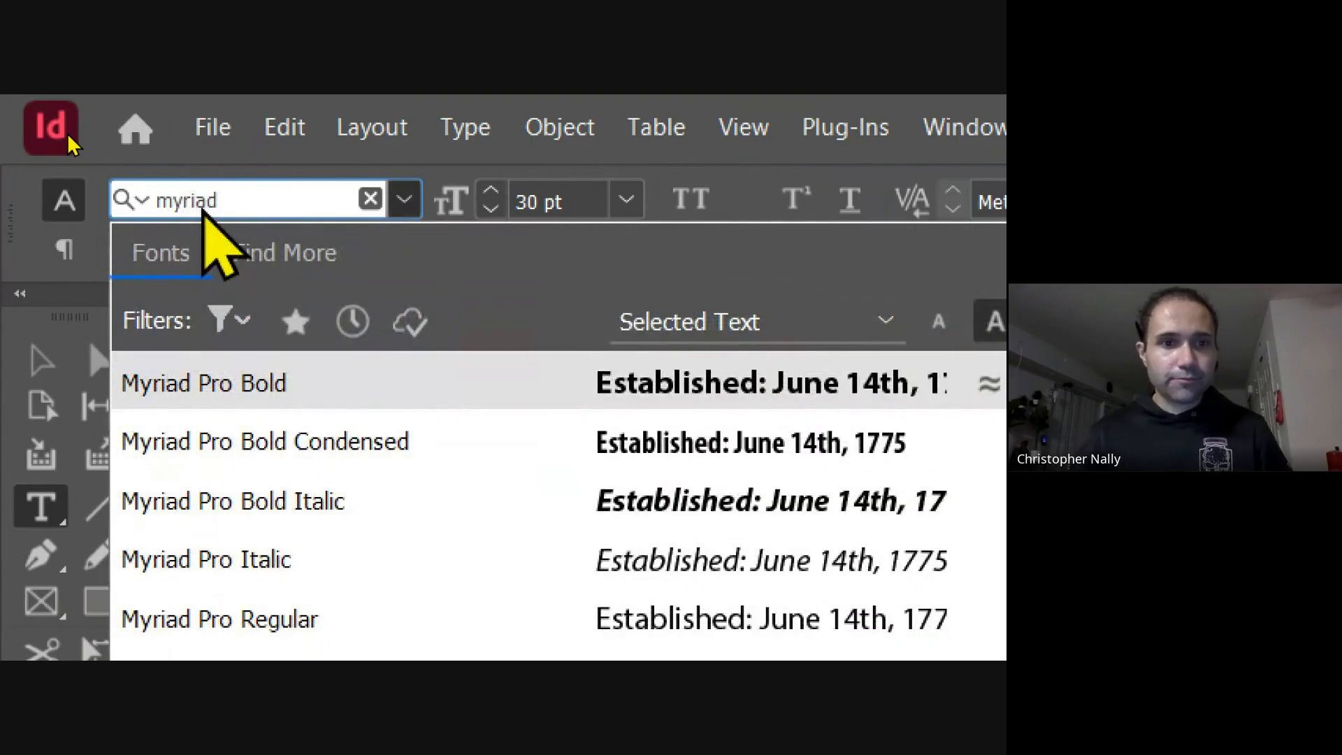
left_click(249, 384)
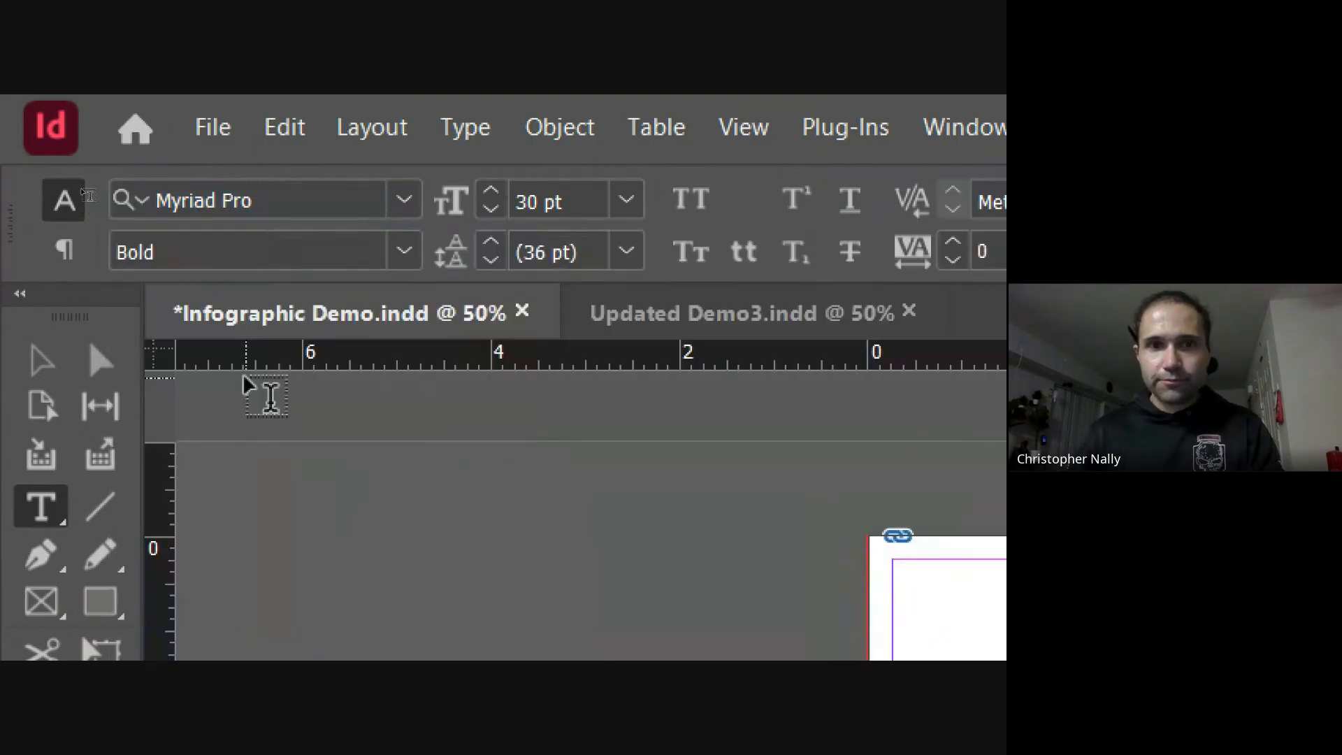
Step: Check the specified size in the Word data sheet and set the establishment line in InDesign to 18 pt
left_click(564, 202)
left_click_drag(589, 197, 445, 199)
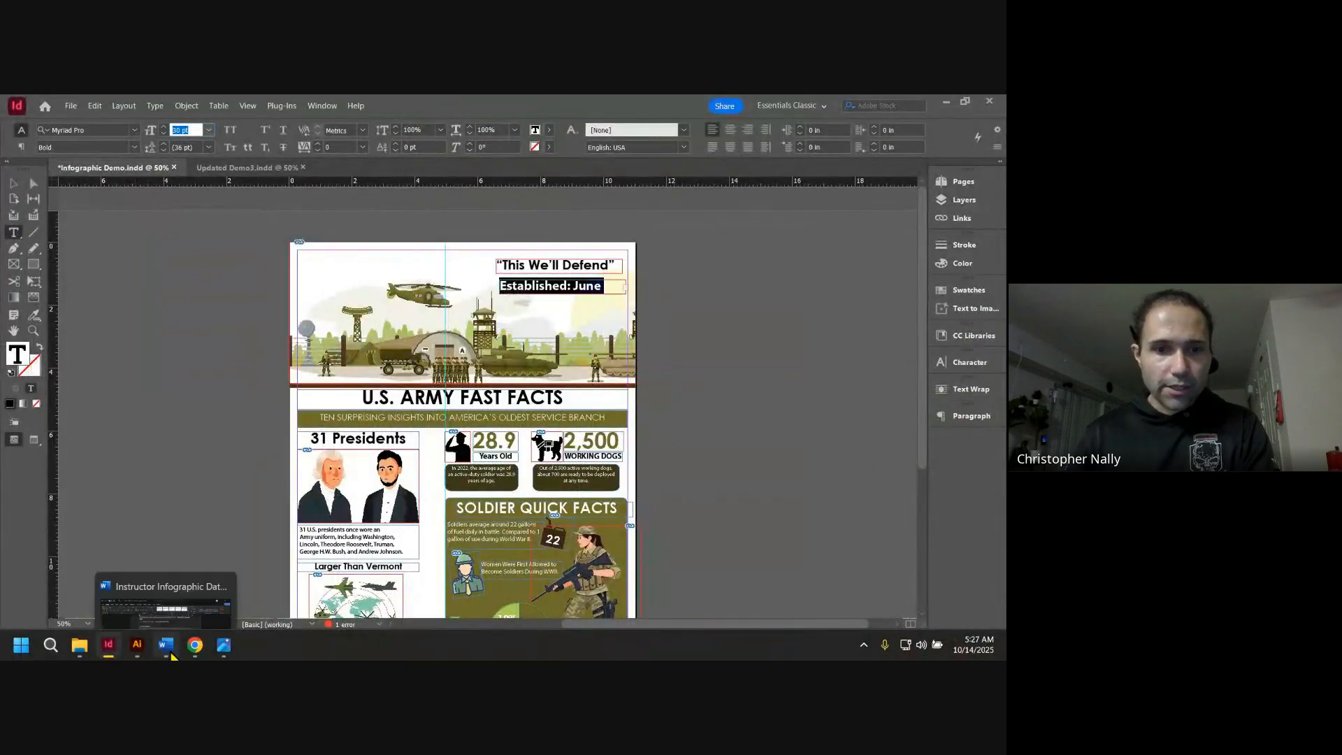
left_click(166, 645)
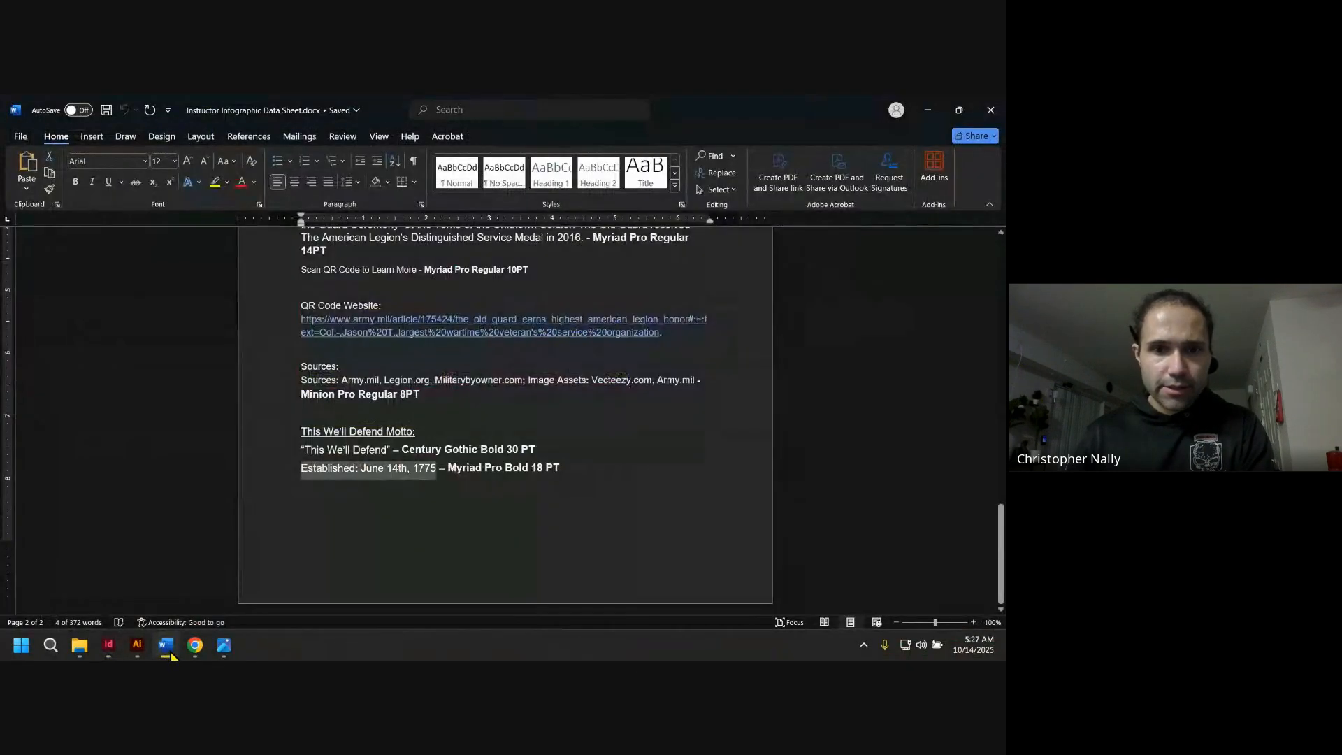
left_click(166, 645)
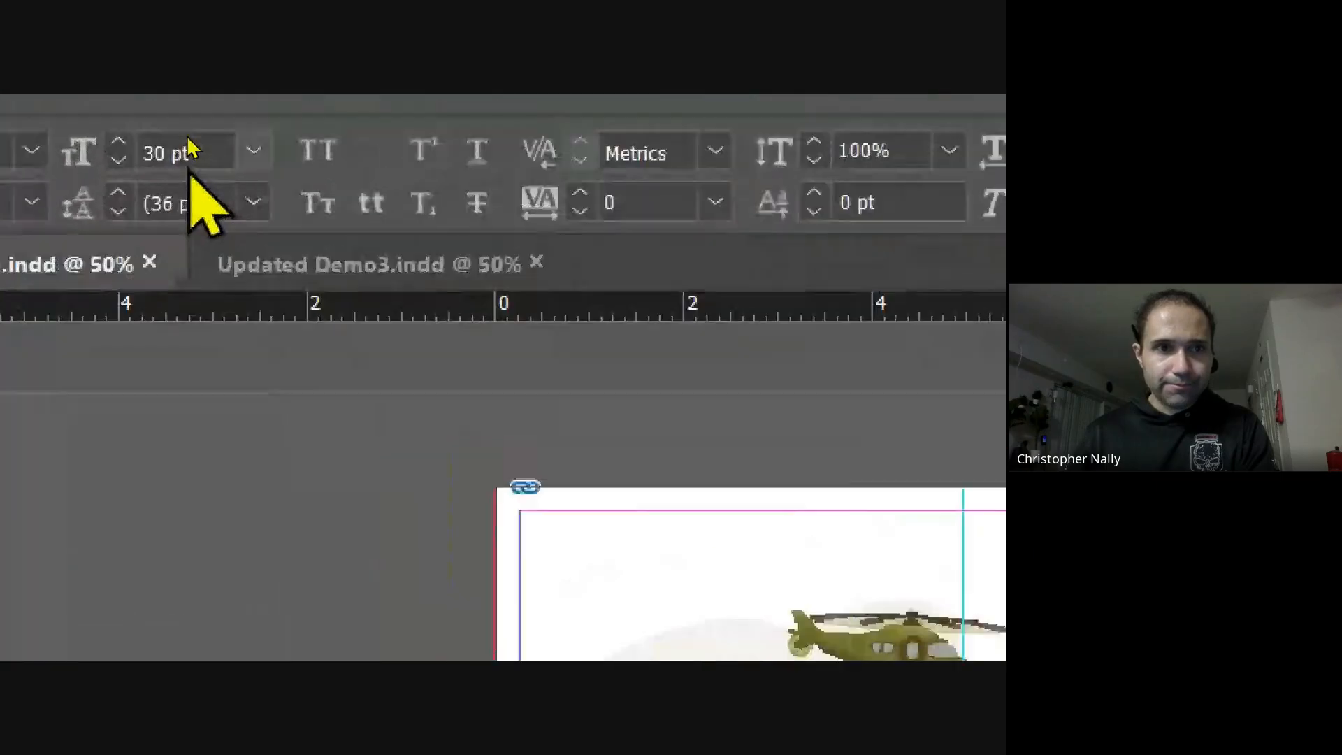
left_click_drag(199, 152, 120, 156)
type("18")
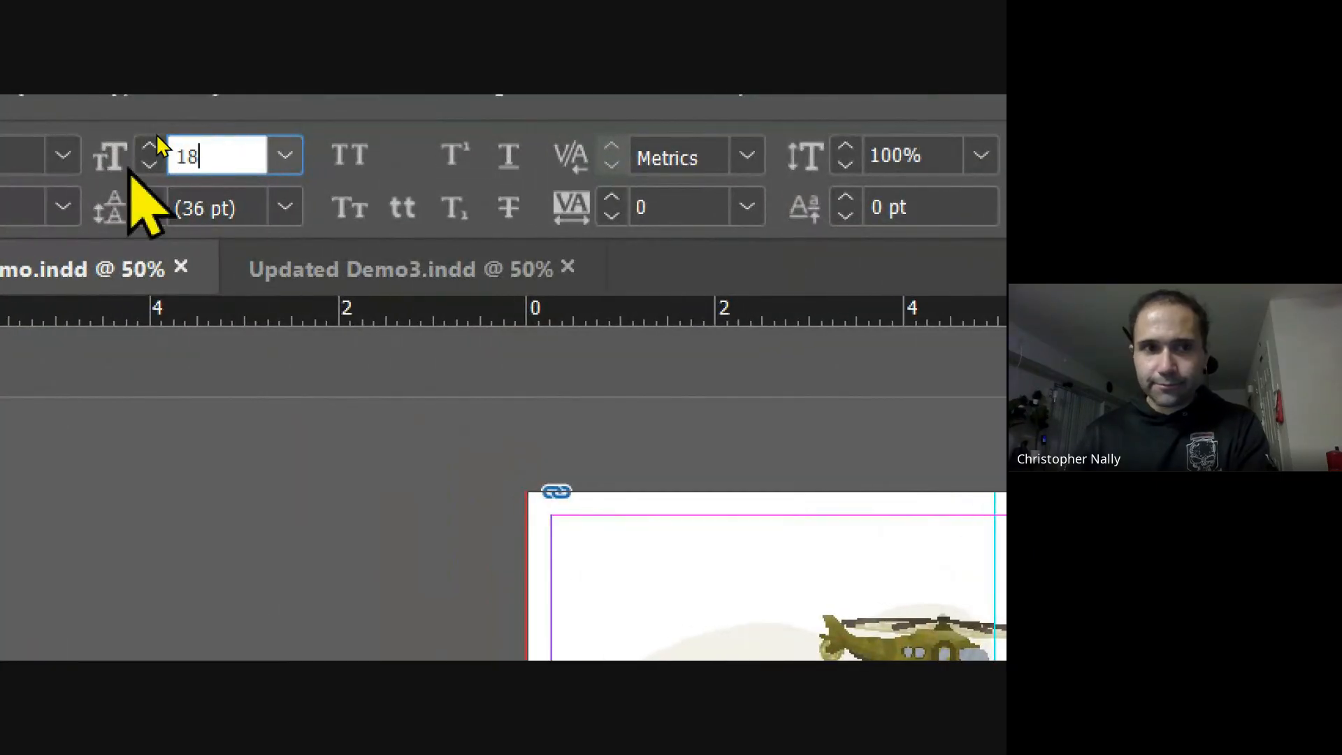
key("Return")
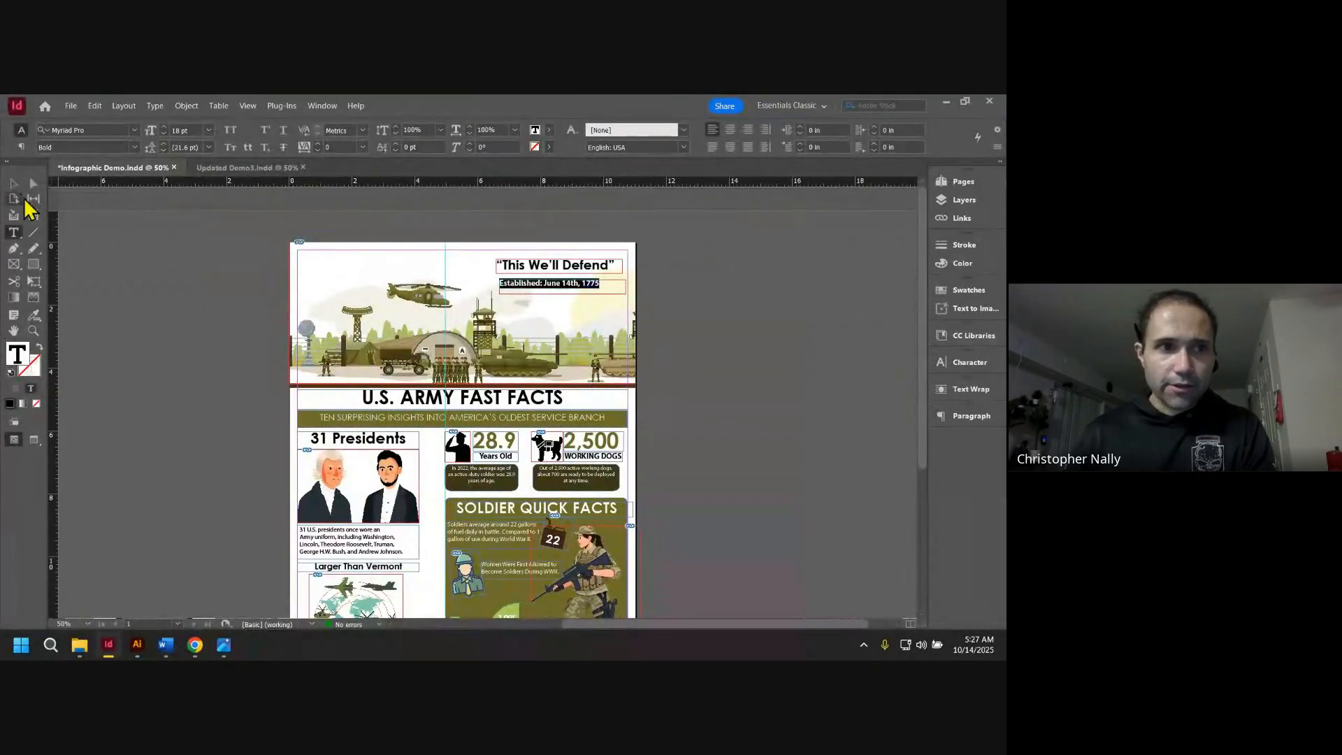
Step: Move the establishment date frame up directly beneath the motto, to about X 6.74 in, Y 1 in, and deselect it
left_click(14, 184)
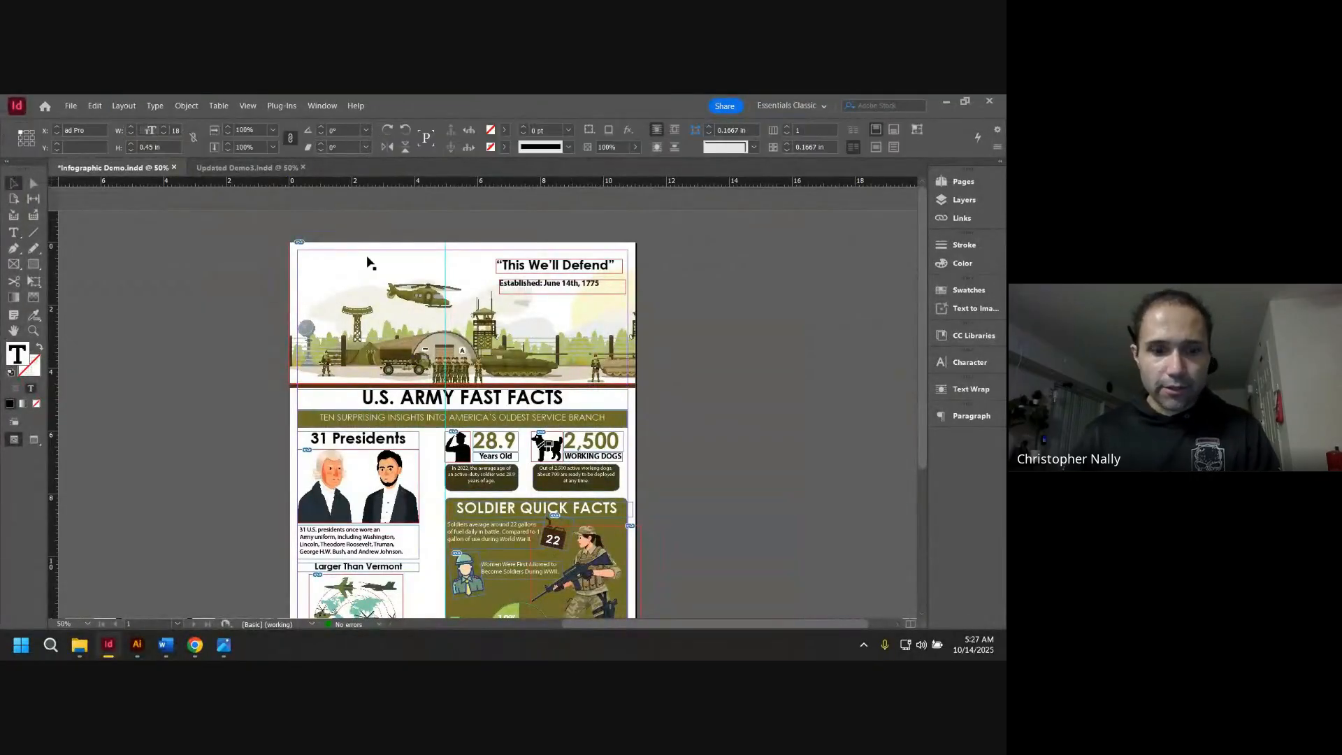
scroll(542, 287, "up", 4)
left_click_drag(516, 292, 513, 272)
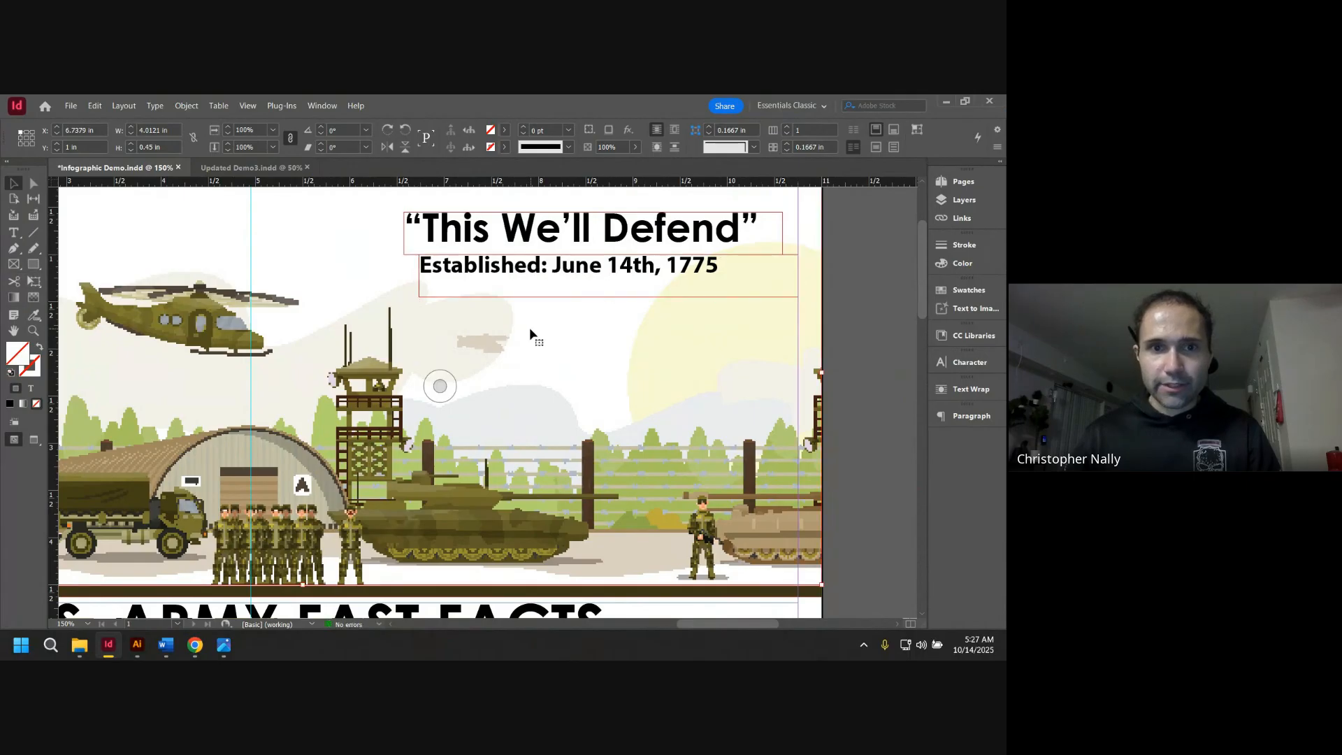
left_click(586, 448)
left_click(853, 299)
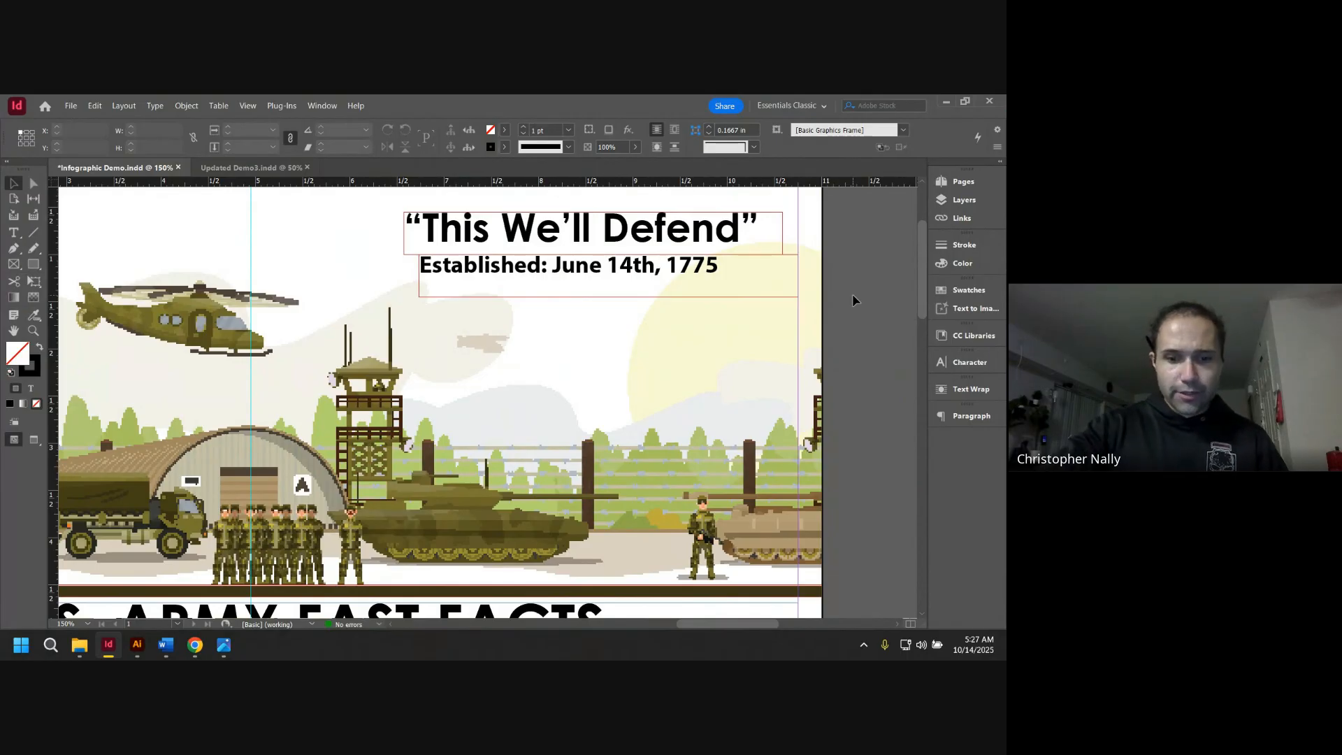
Step: Show the whole page in Preview mode without frame edges and guides, and save the infographic
key("ctrl+0")
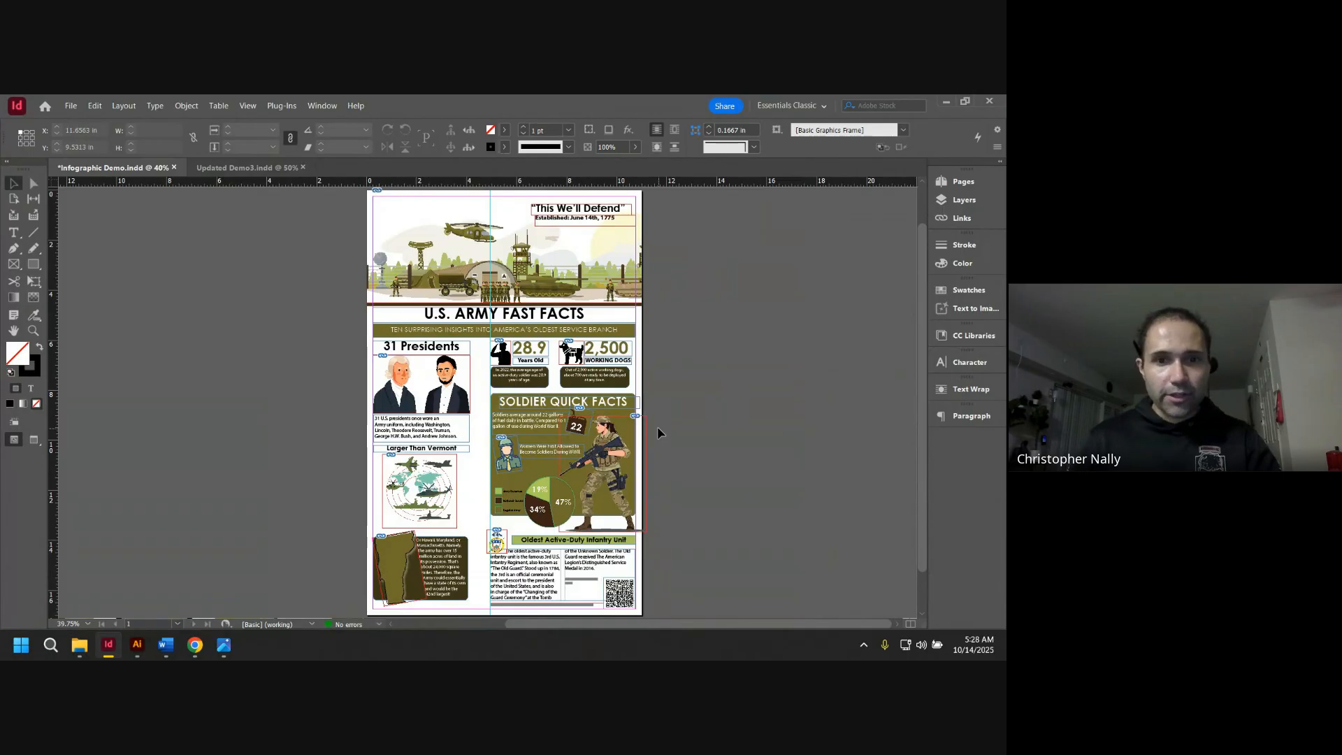
key("w")
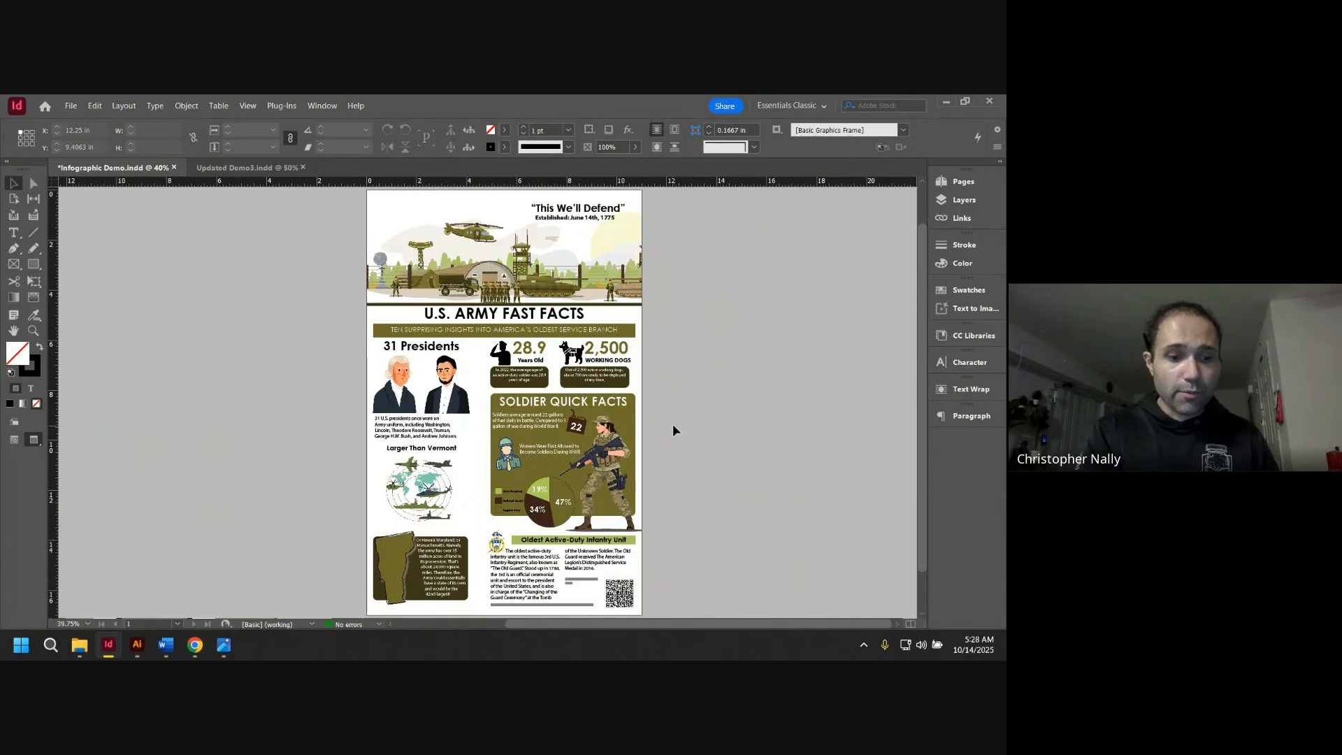
key("ctrl+s")
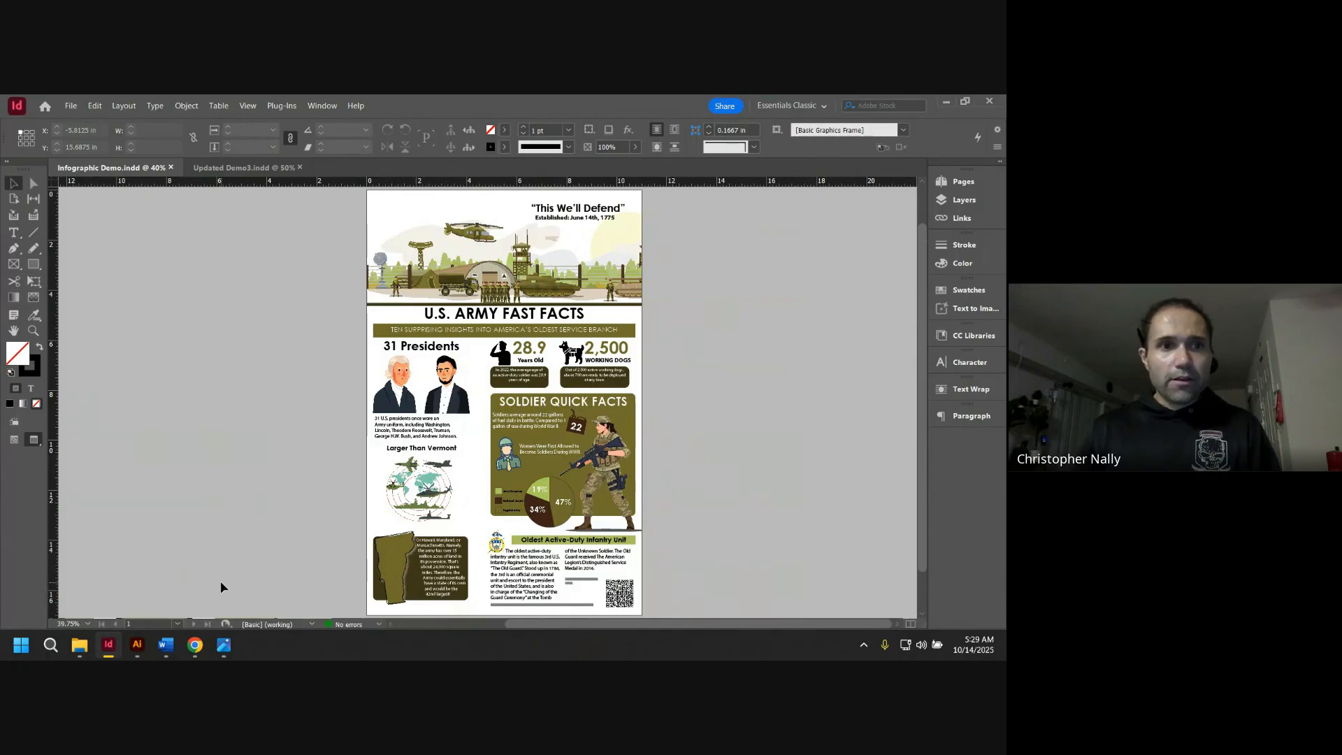
Step: Switch to File Explorer, open "Infographic Caption Example (ID-PE) UPDATED.docx" from the Demo folder in Word, and enable editing
mouse_move(166, 645)
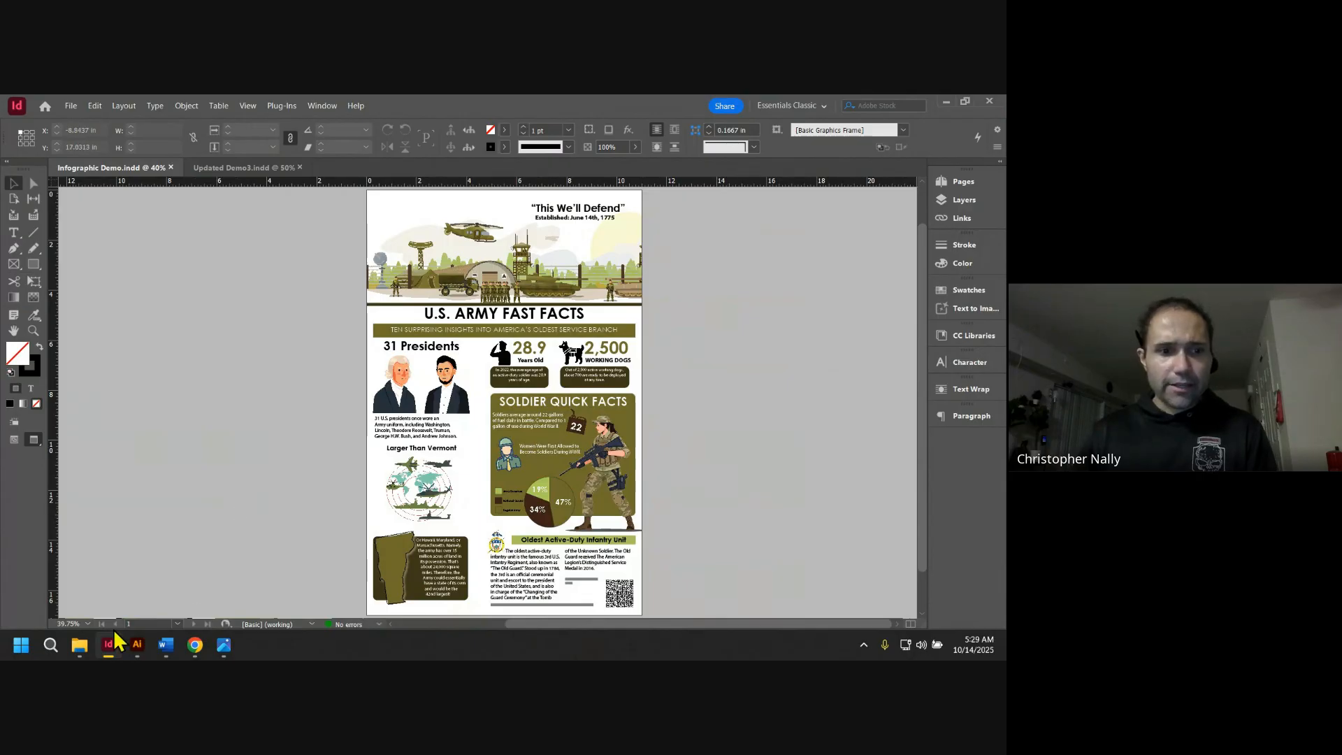
left_click(79, 644)
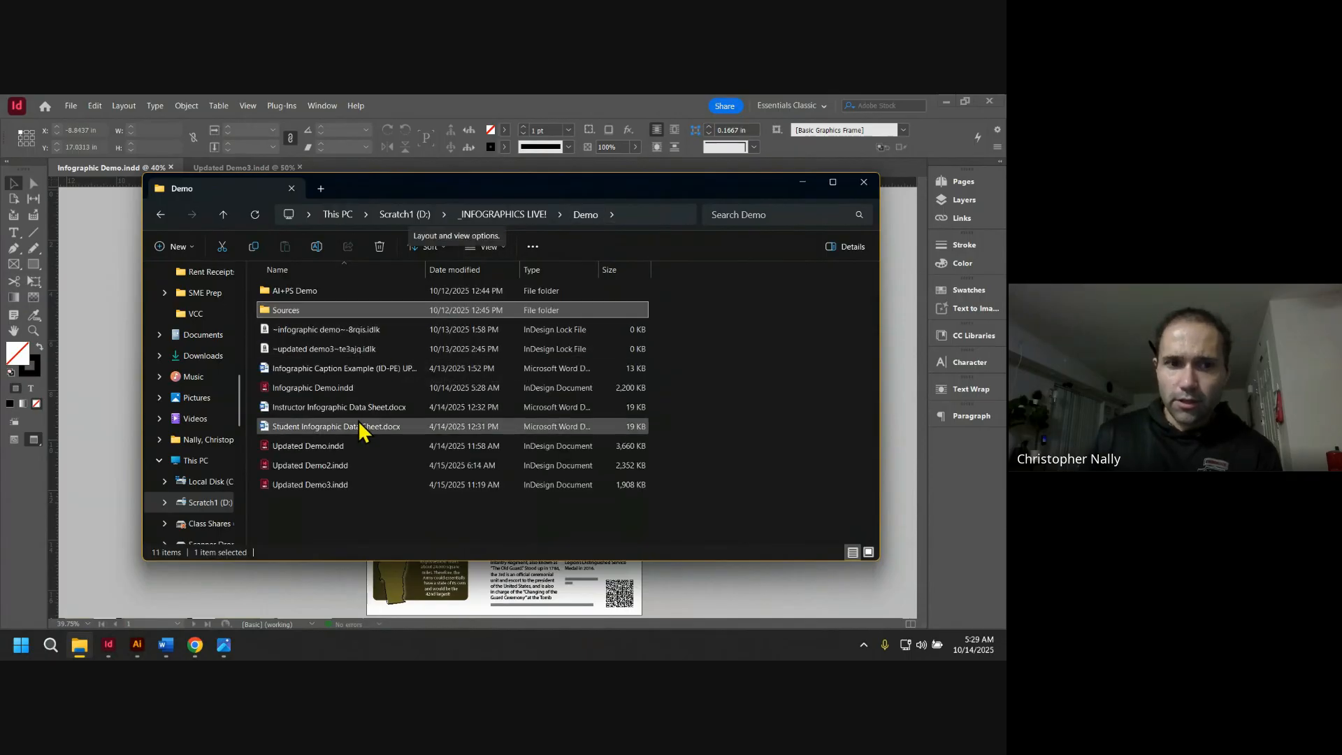
double_click(350, 378)
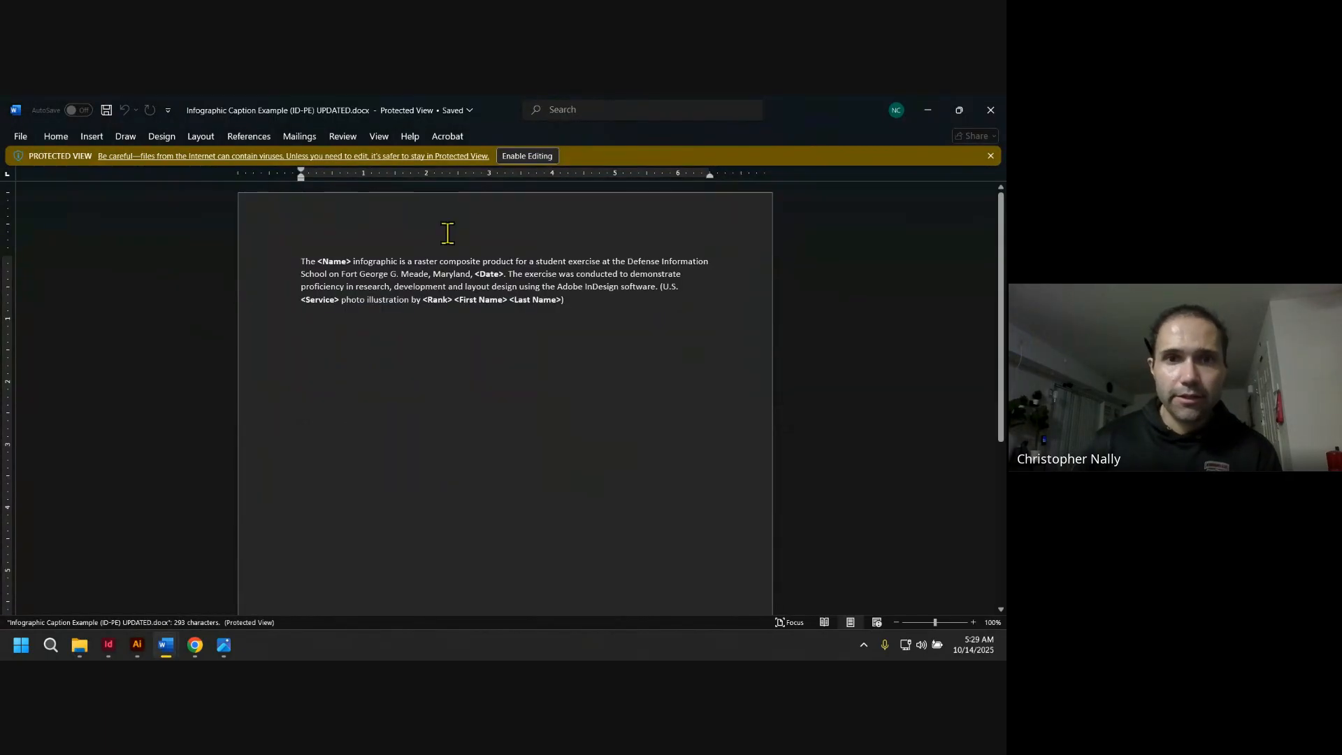
left_click(529, 155)
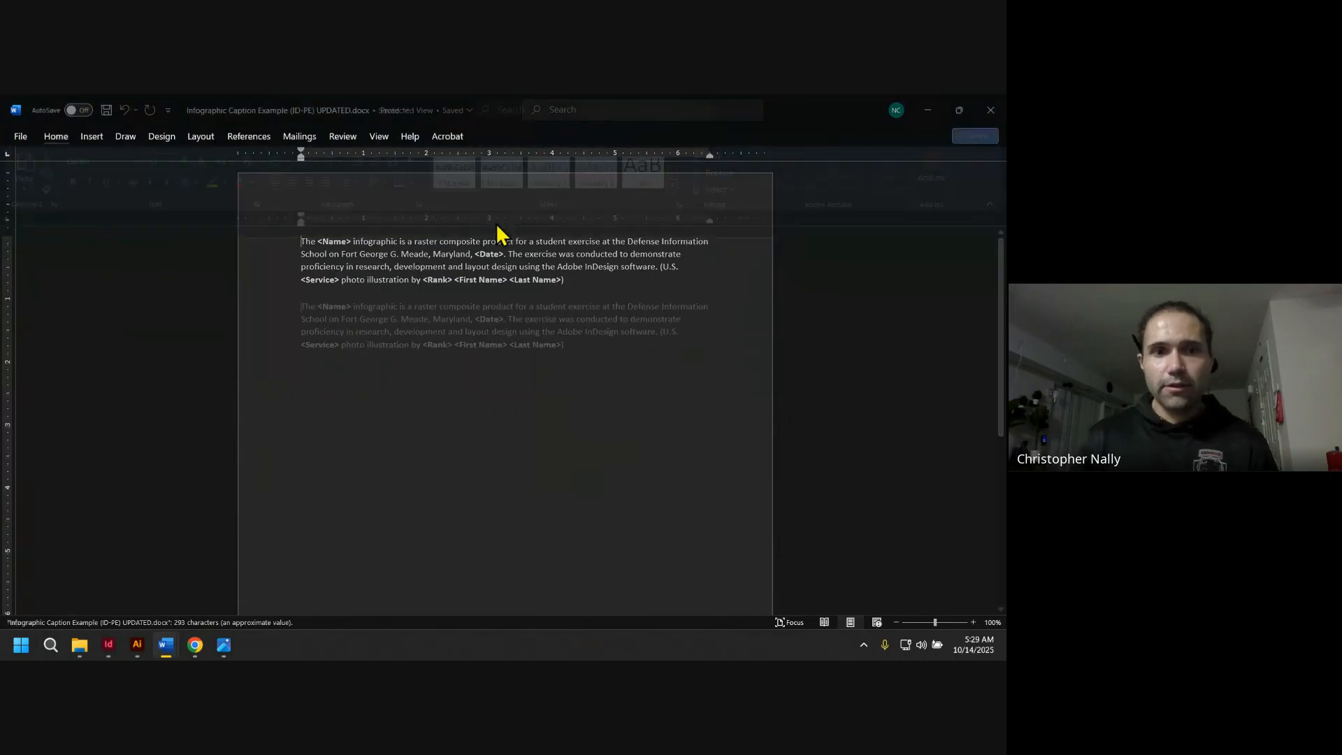
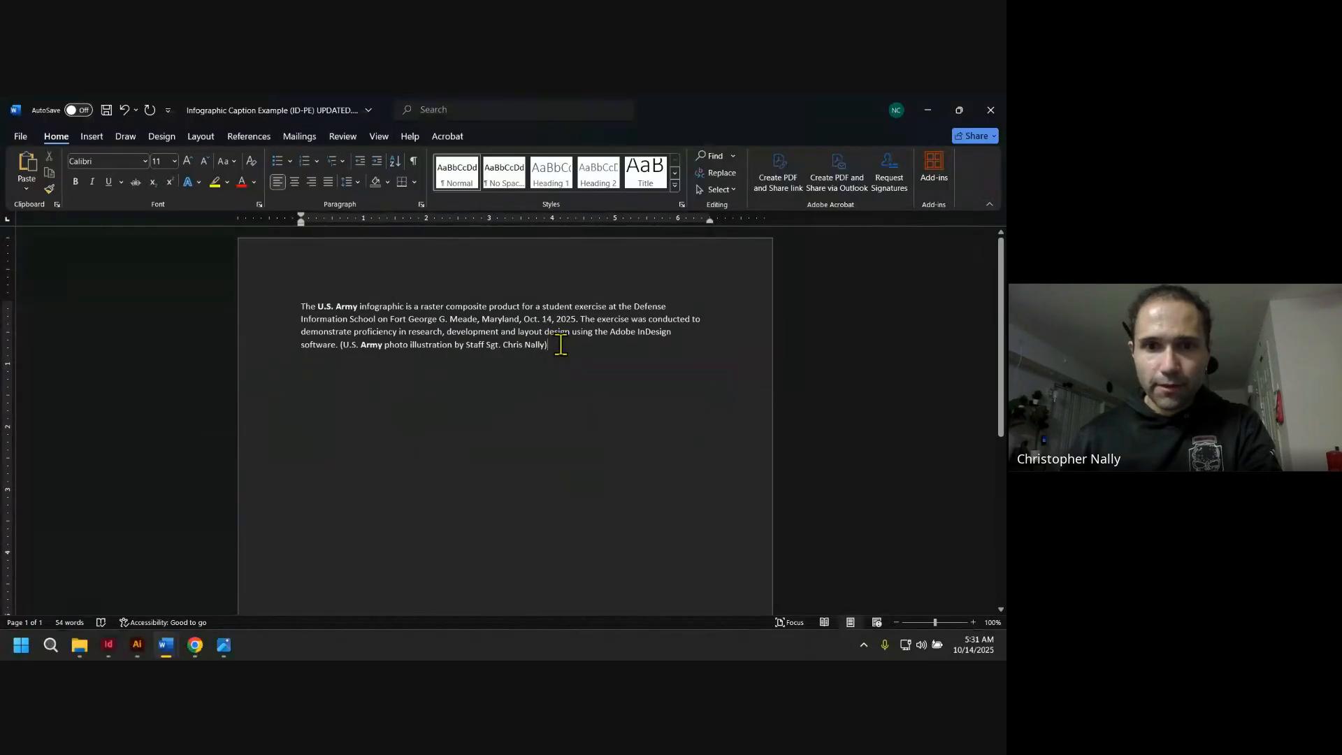
Step: Copy the whole completed caption paragraph in Word and return to InDesign
left_click_drag(550, 341, 293, 339)
left_click_drag(412, 342, 299, 307)
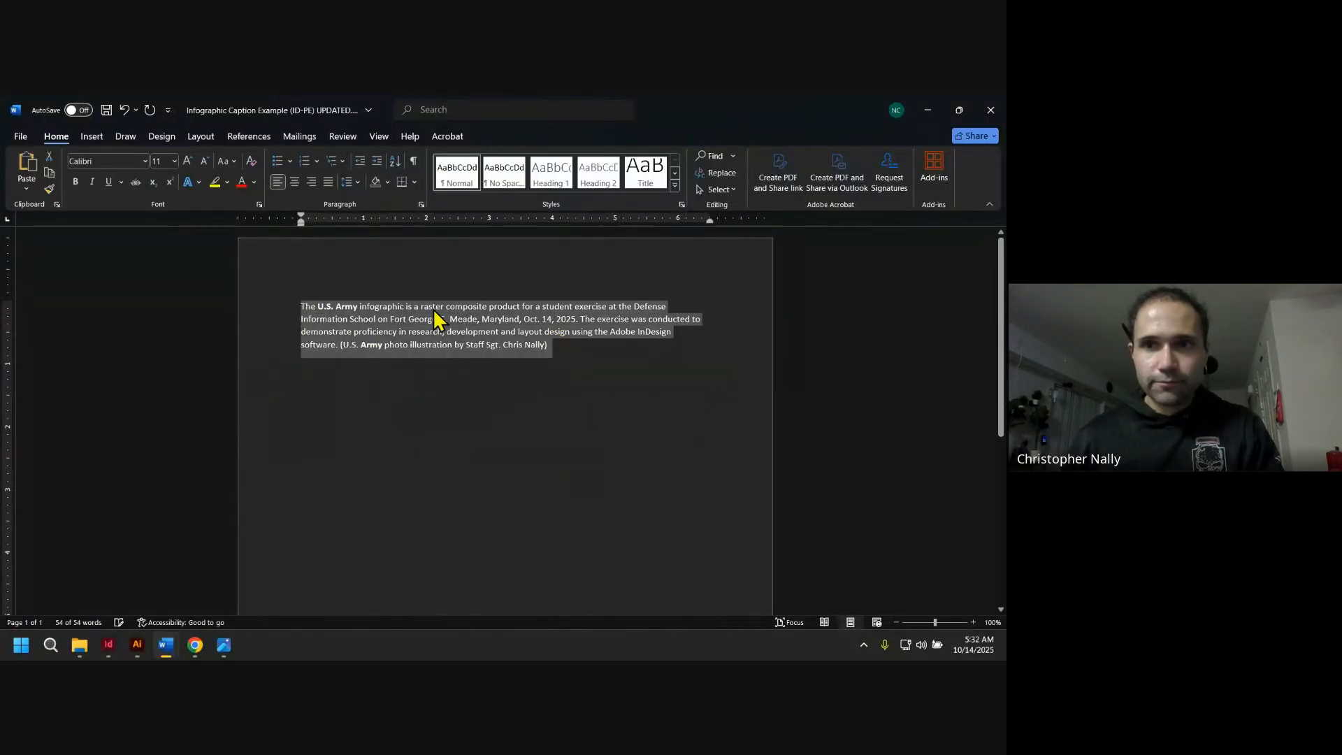
left_click(927, 110)
left_click(108, 644)
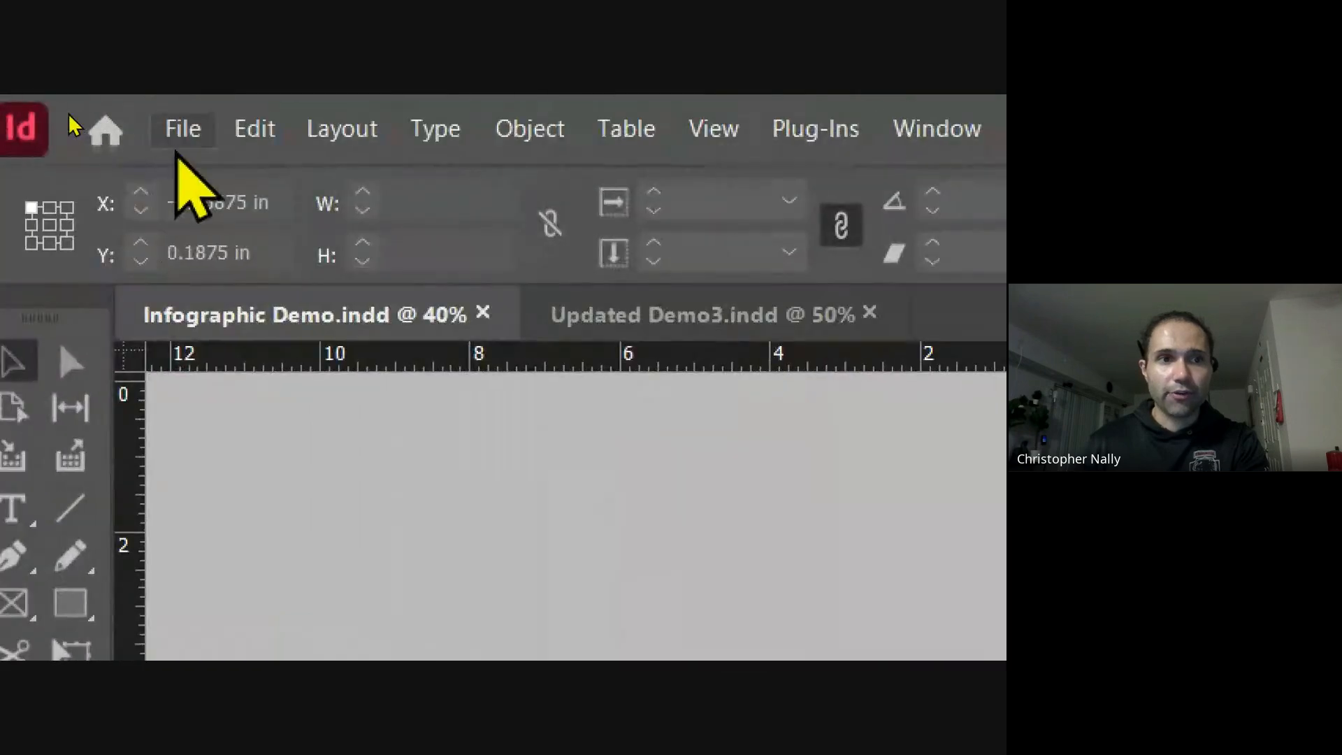
Step: Open the File Information for Infographic Demo.indd and paste the caption as its description
left_click(71, 105)
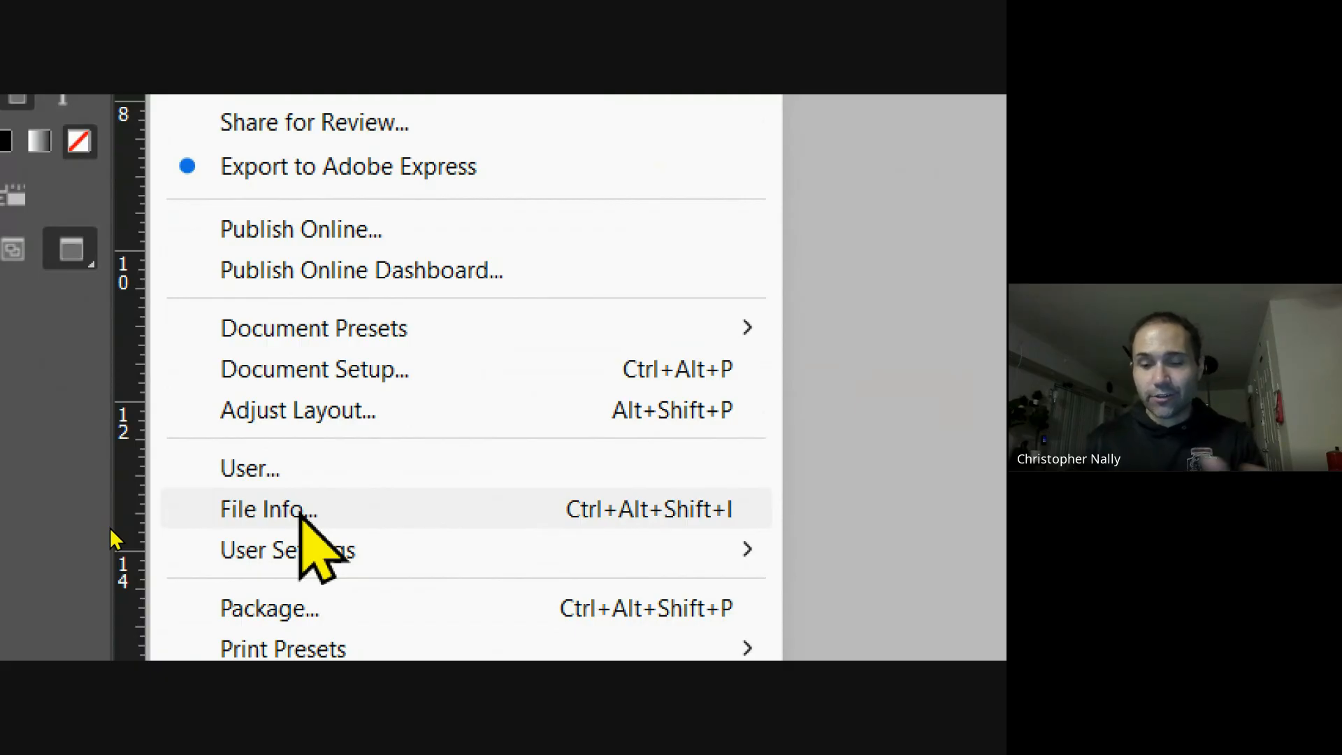
left_click(302, 515)
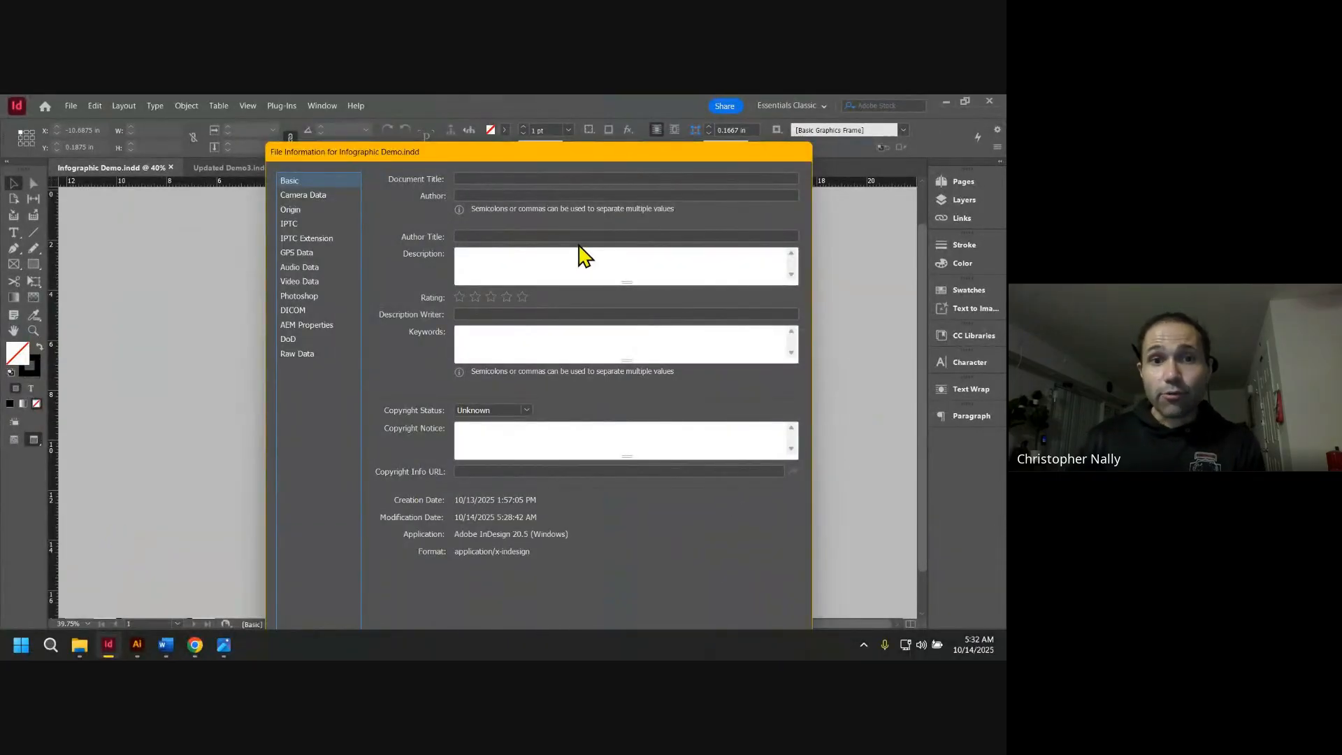
left_click_drag(526, 155, 492, 148)
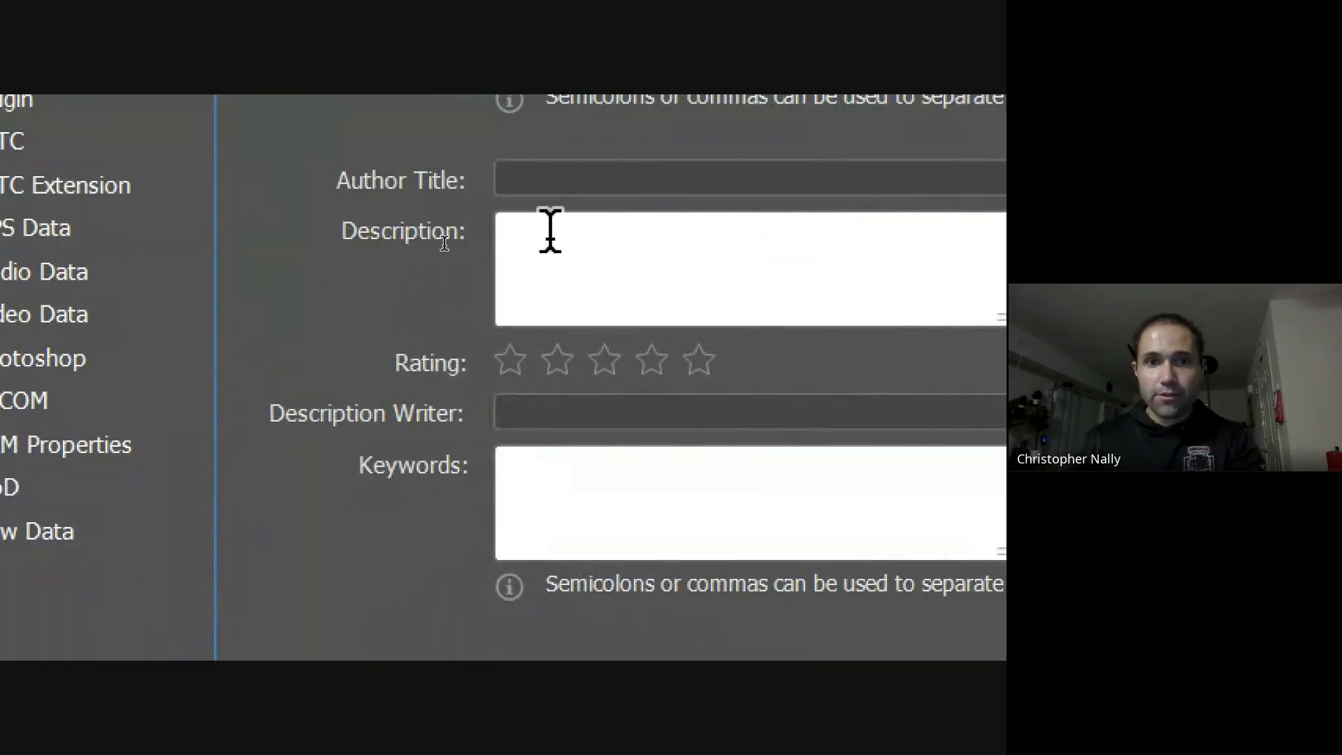
left_click(445, 242)
key("ctrl+v")
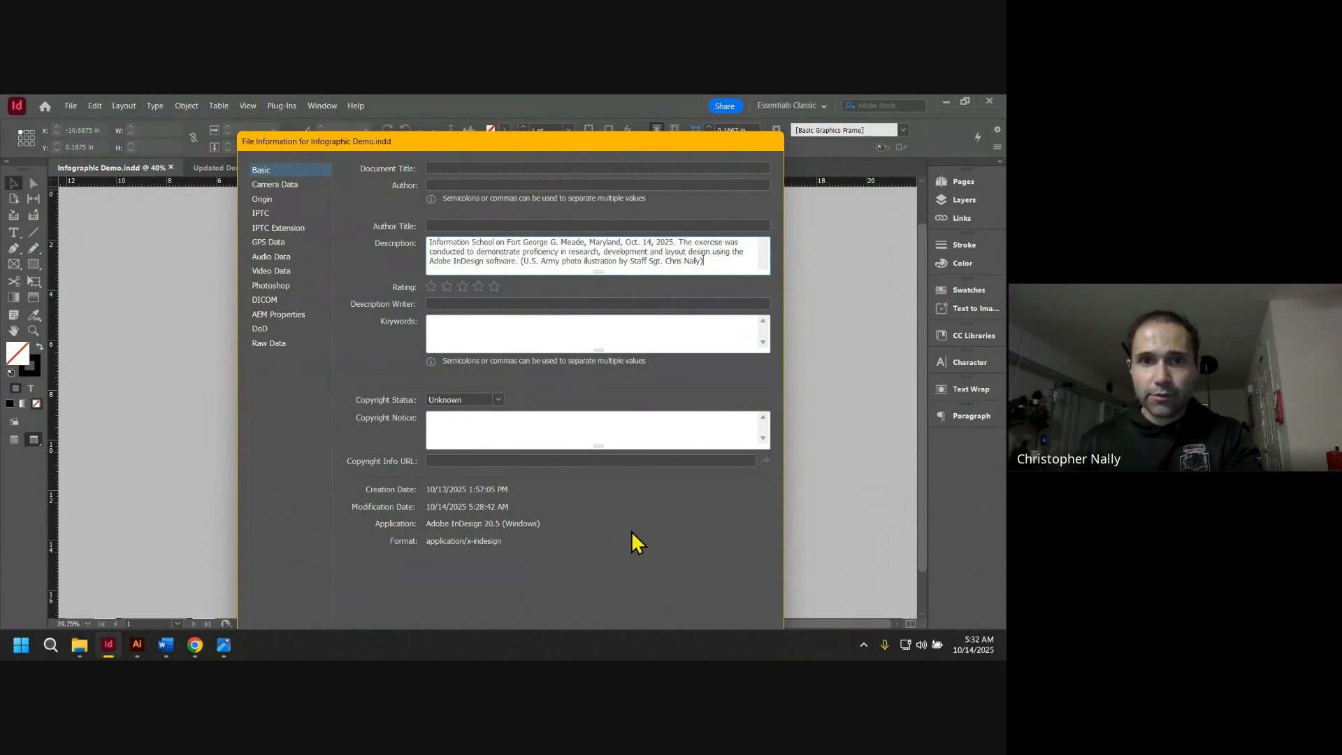
Step: Enter the keywords "army; infographic; history" in the file information
mouse_move(527, 144)
left_mouse_down()
mouse_move(510, 103)
mouse_move(520, 153)
left_mouse_up()
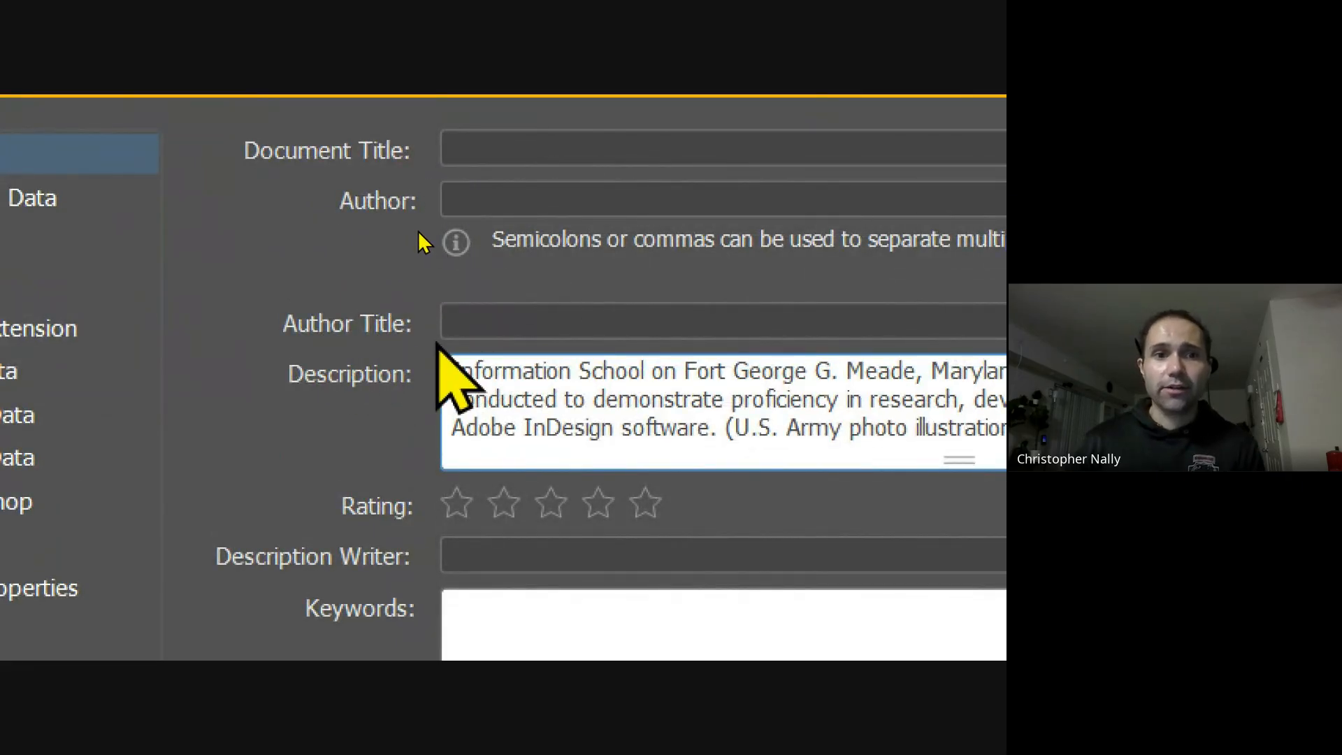
left_click(531, 654)
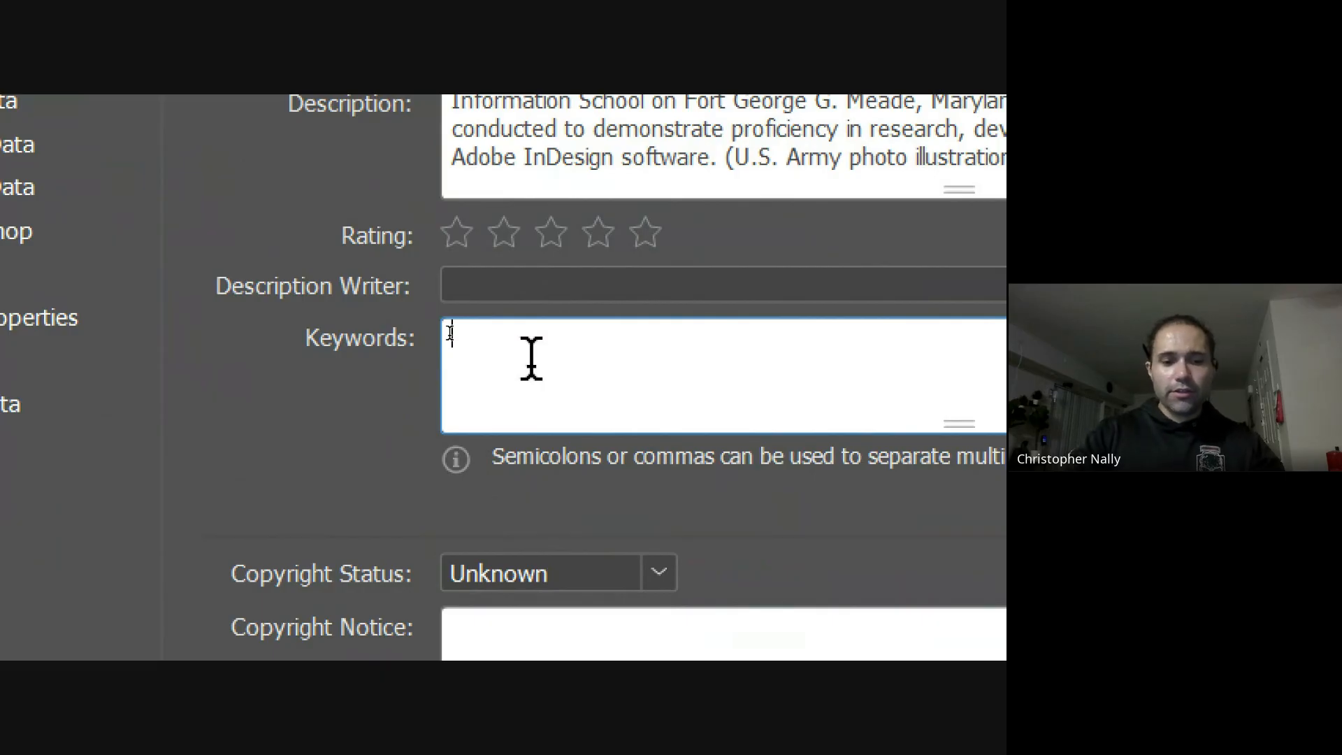
type("army;")
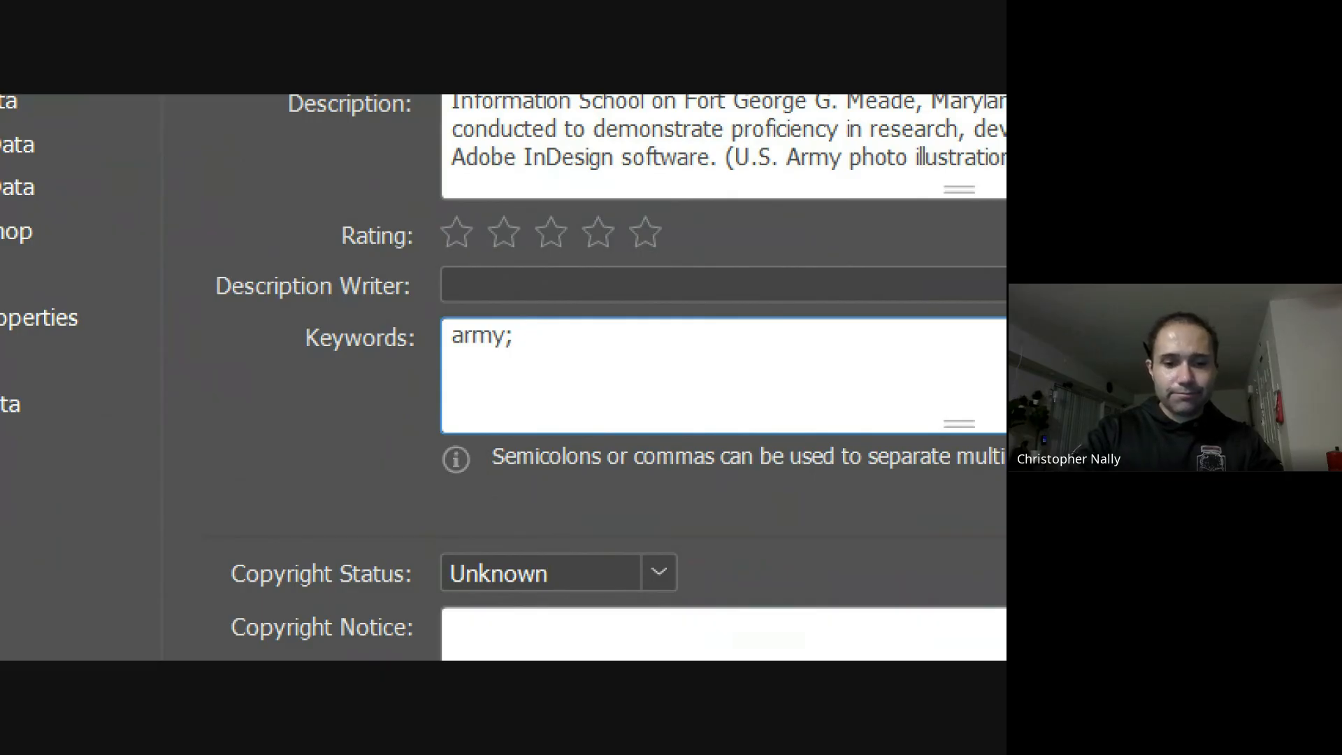
type("infographic")
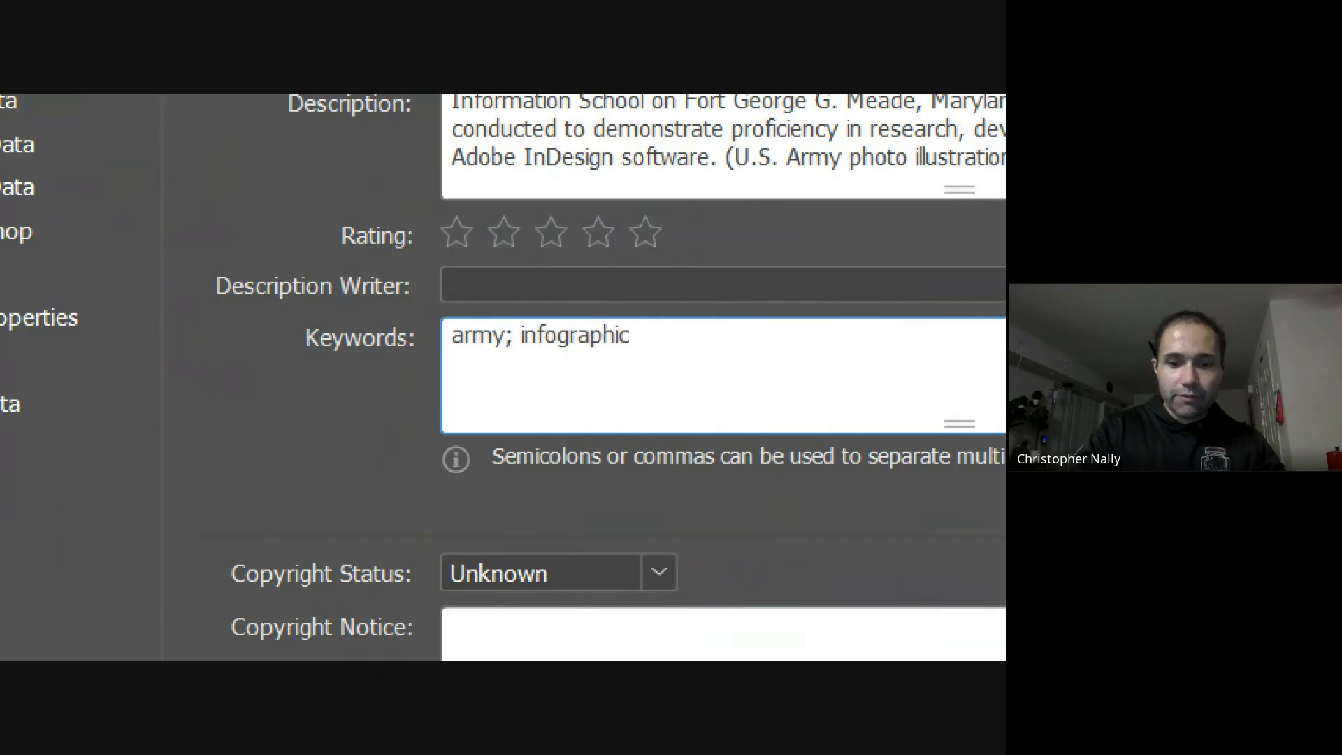
type("; history")
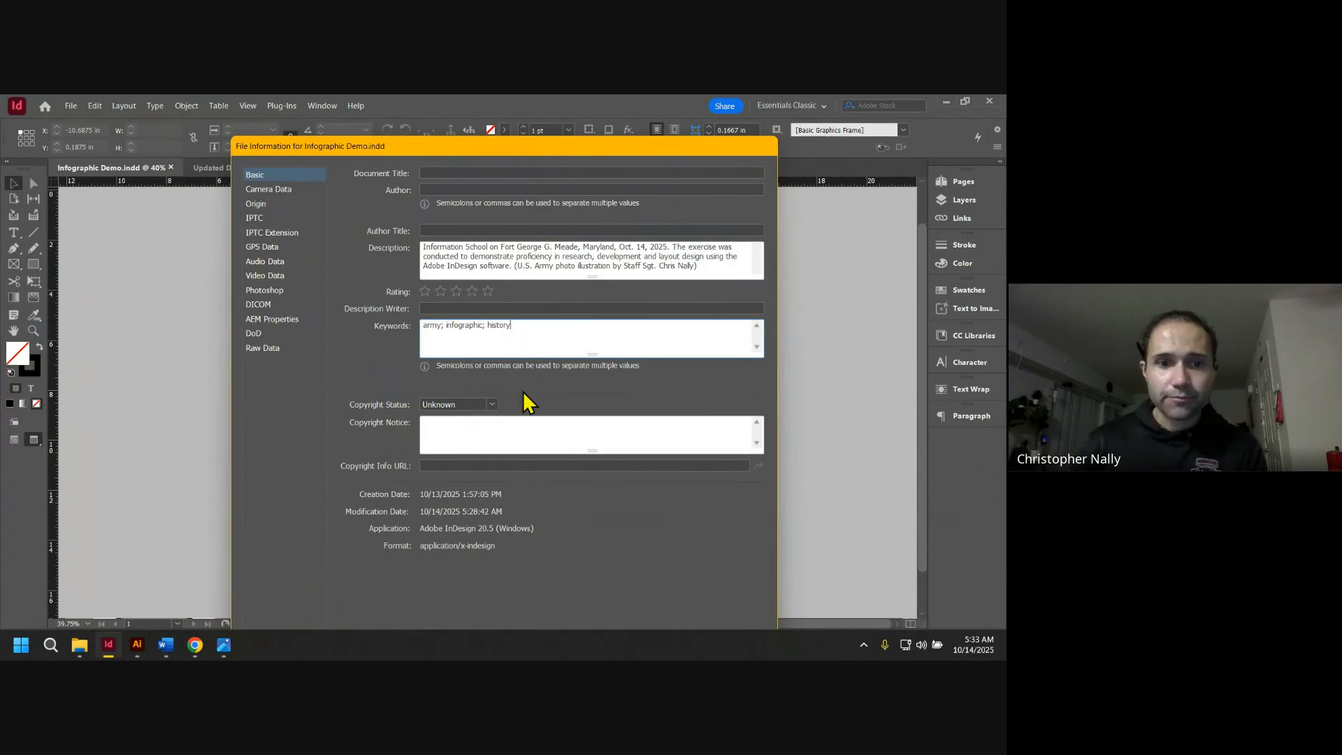
Step: Set the copyright status to Public Domain, accept the file information, and save the infographic
left_click_drag(502, 149, 503, 111)
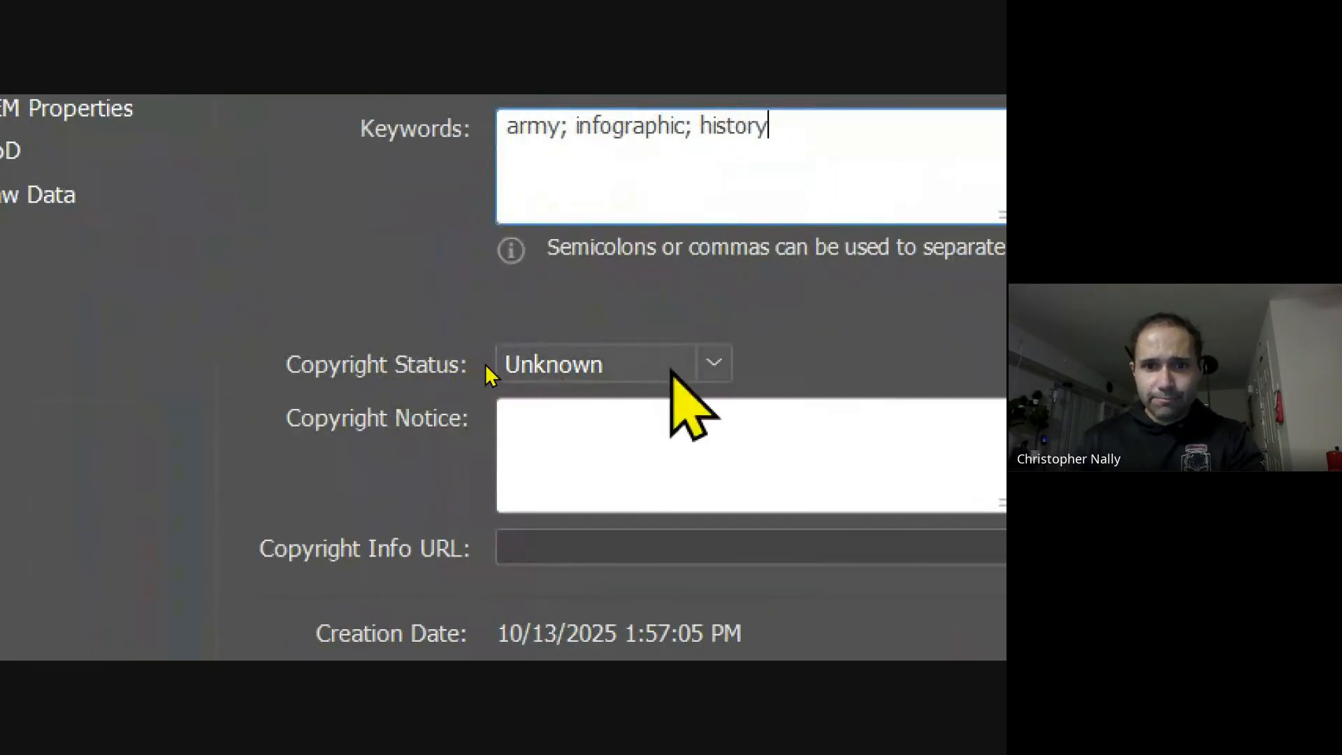
left_click(494, 363)
left_click(654, 493)
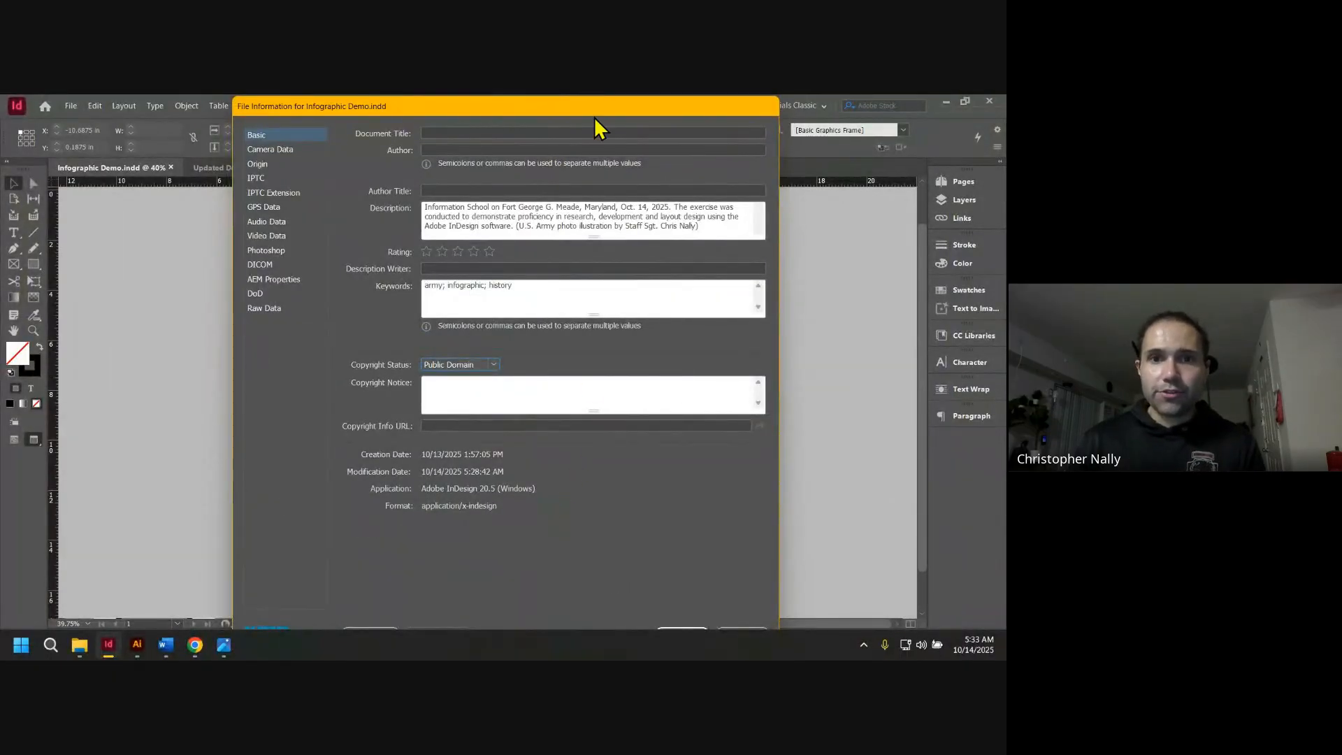
left_click_drag(594, 111, 575, 110)
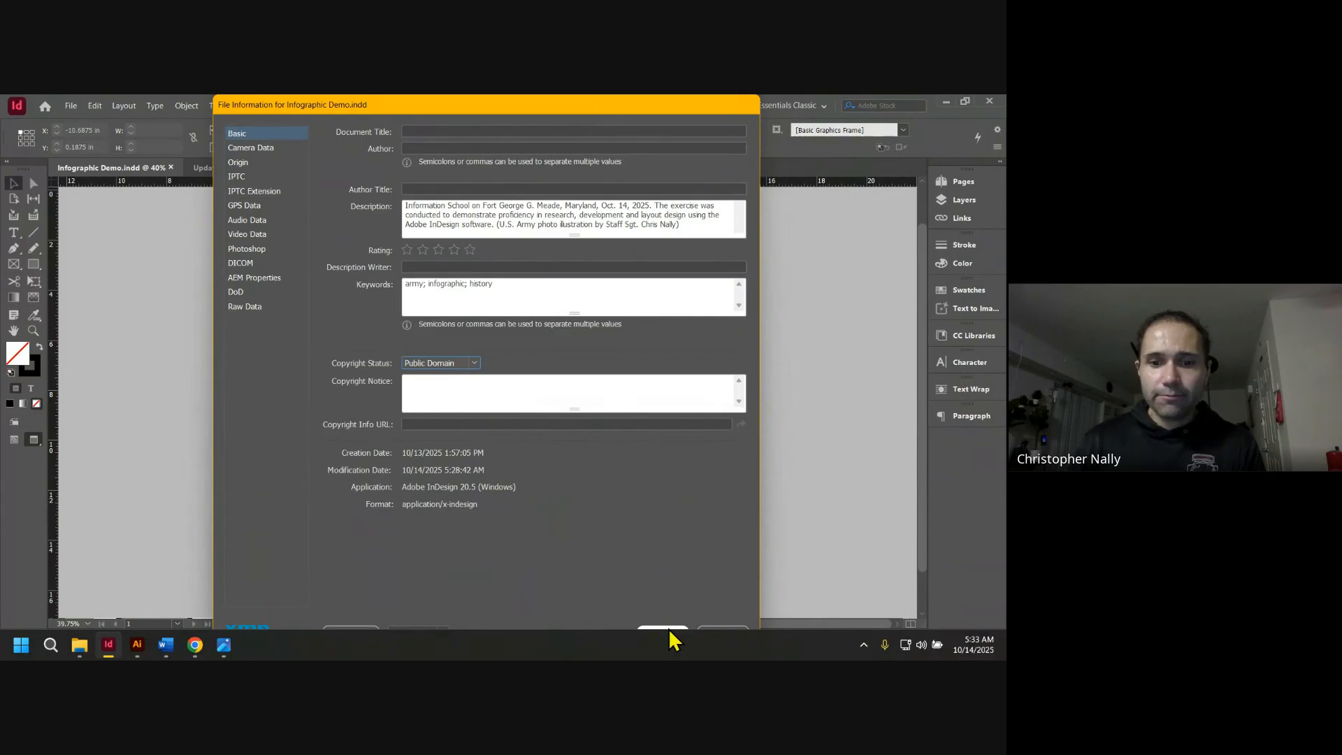
left_click(662, 627)
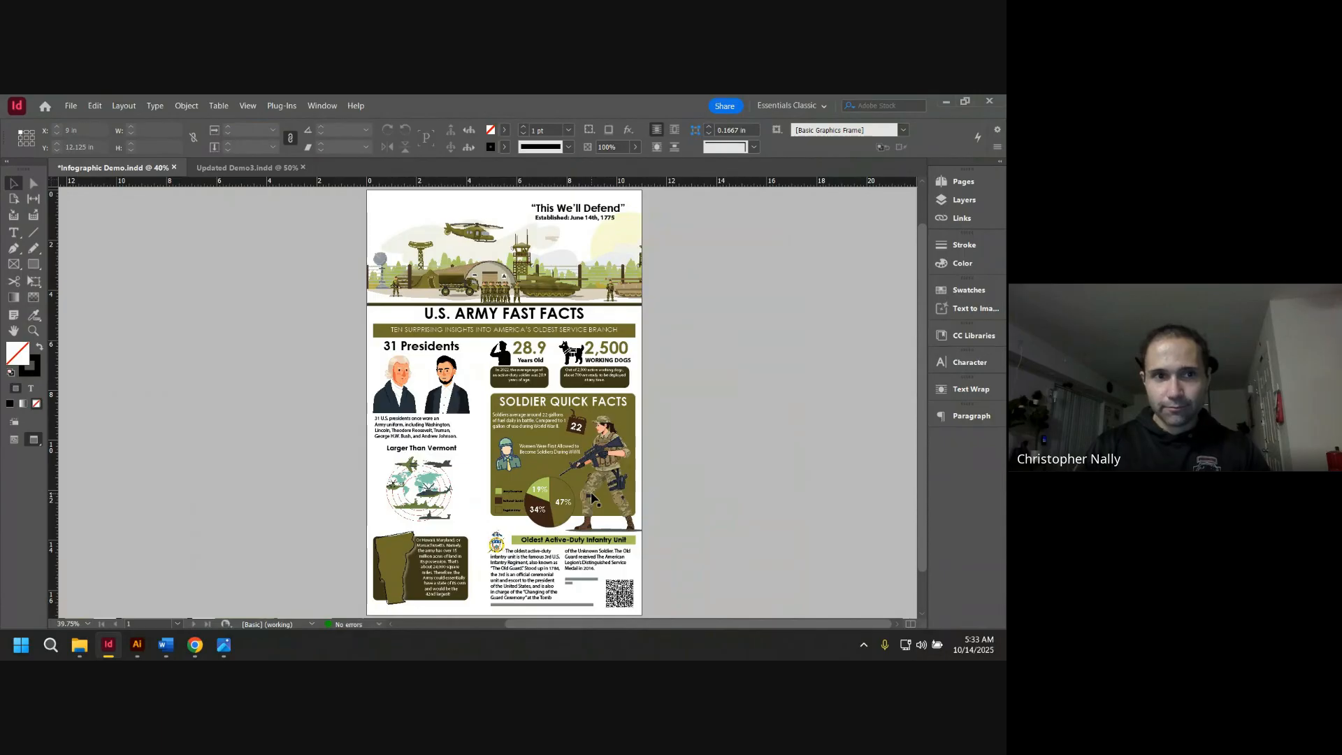
key("ctrl+s")
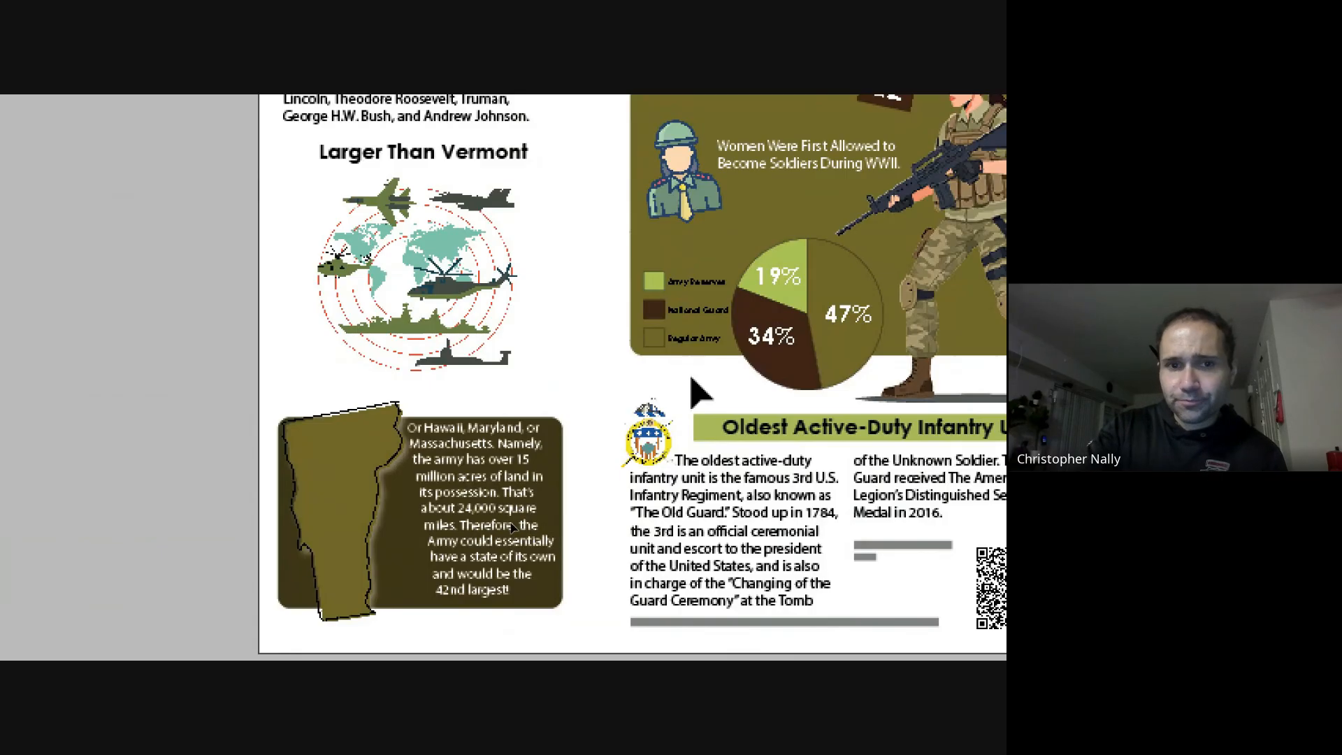
Step: Set the document's display performance to High Quality Display
key("super+Escape")
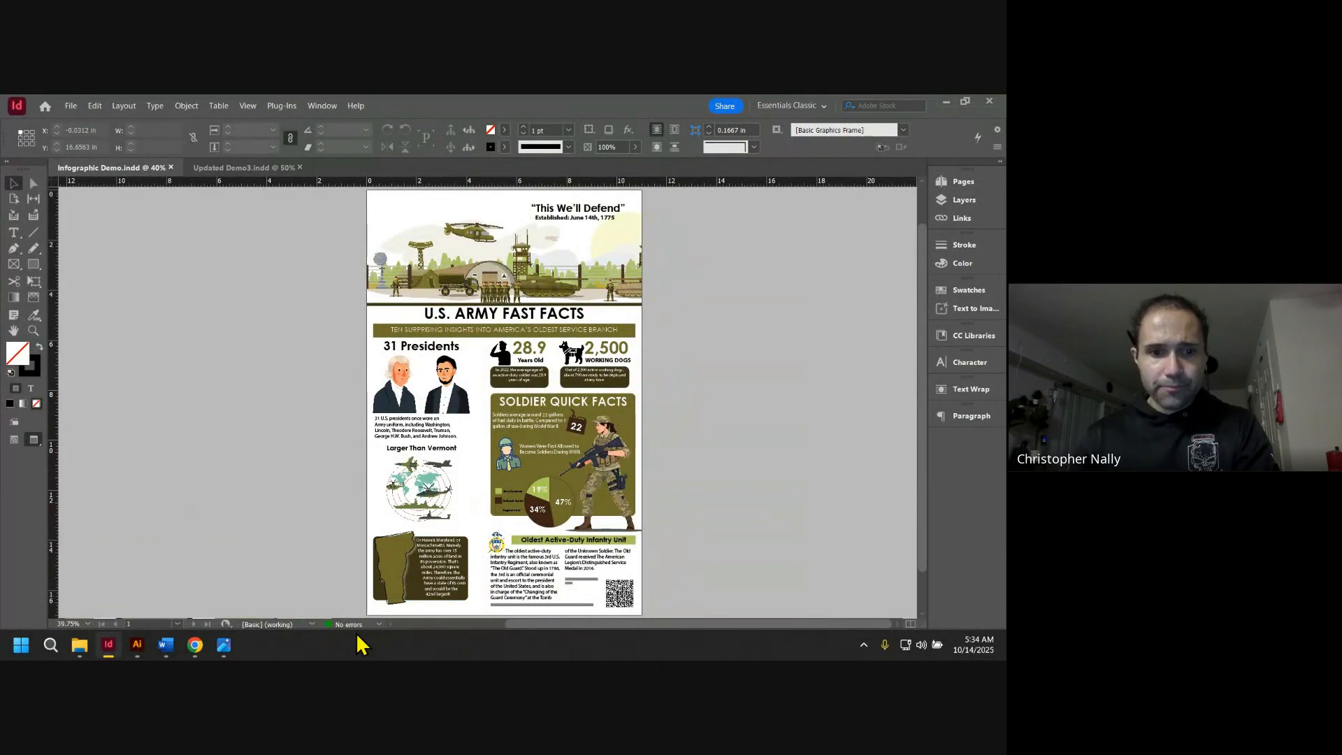
key("super+plus")
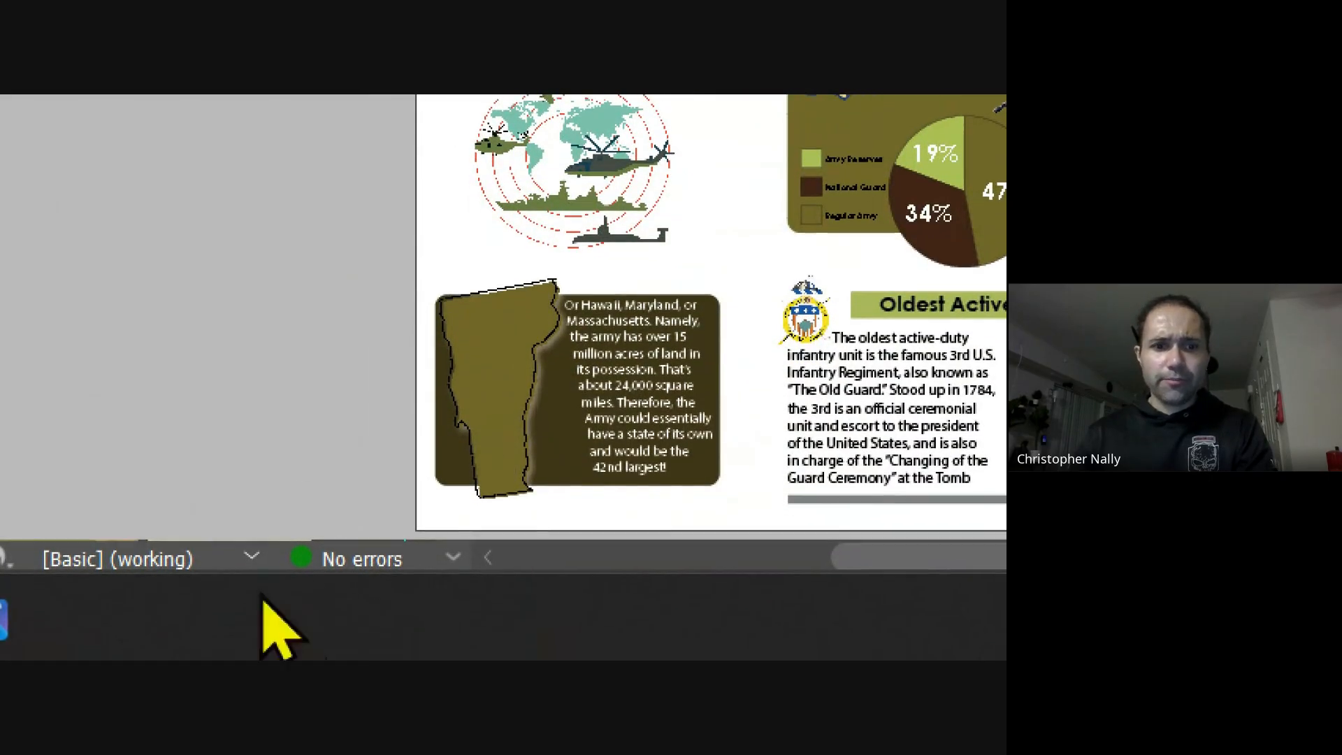
key("super+Escape")
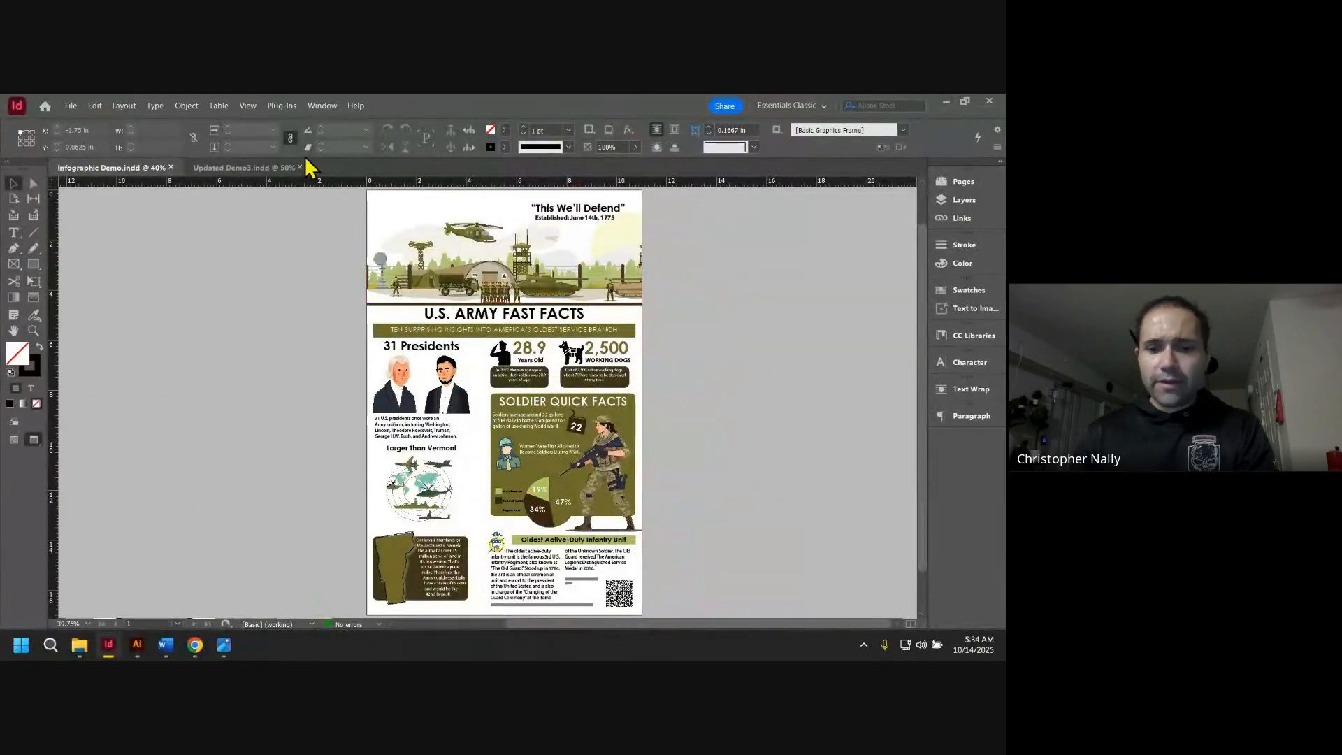
key("super+plus")
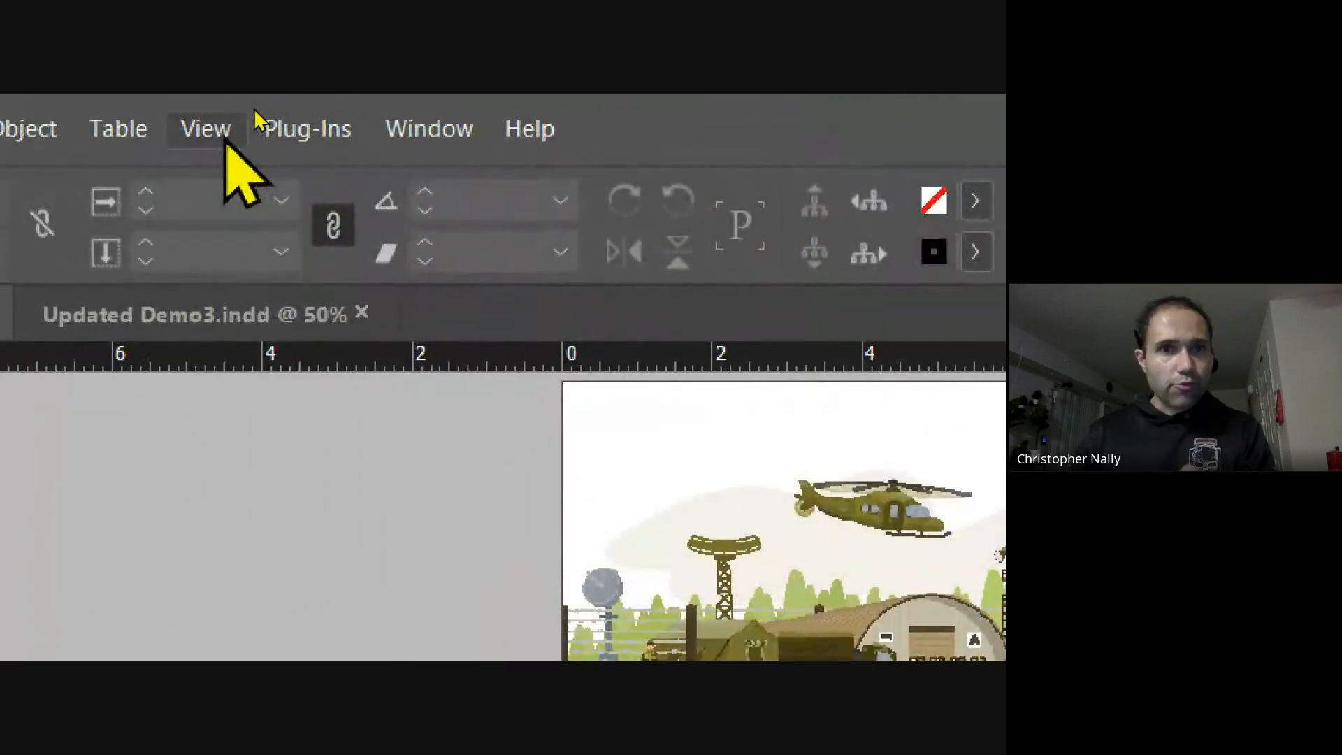
left_click(224, 139)
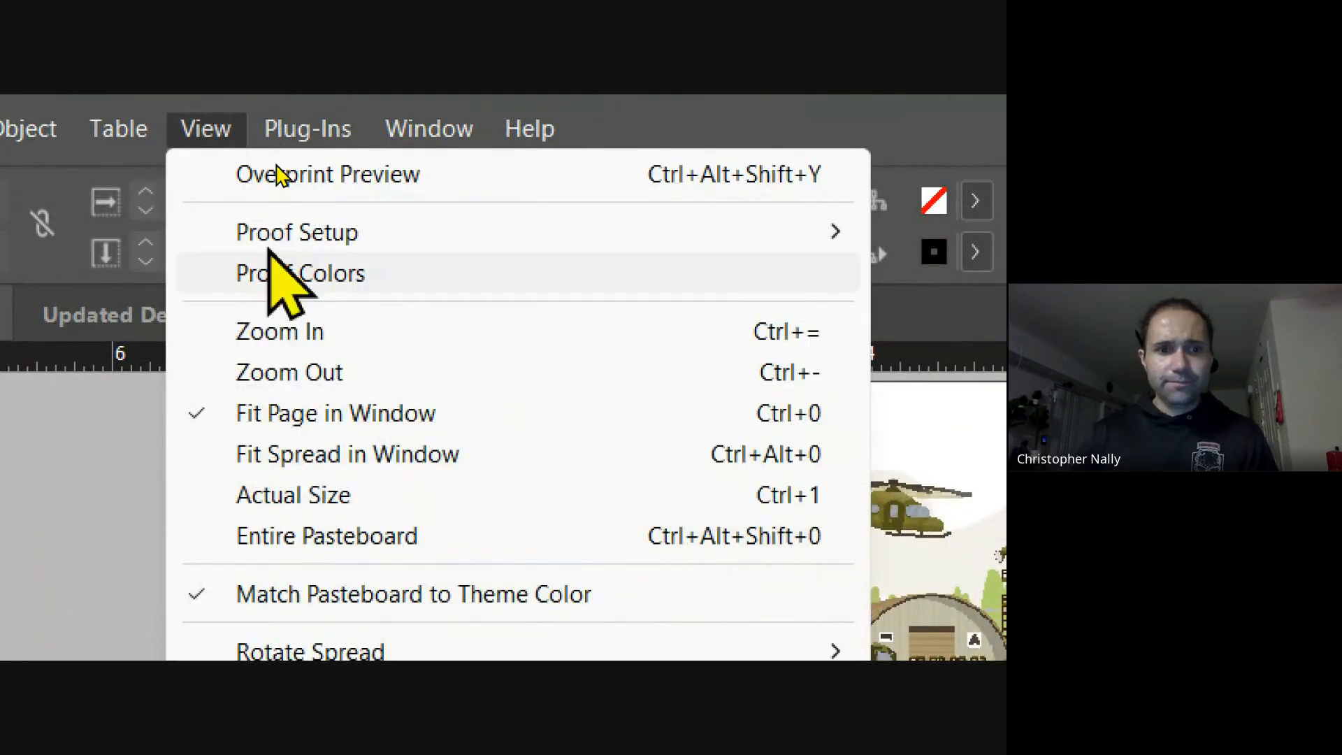
mouse_move(320, 291)
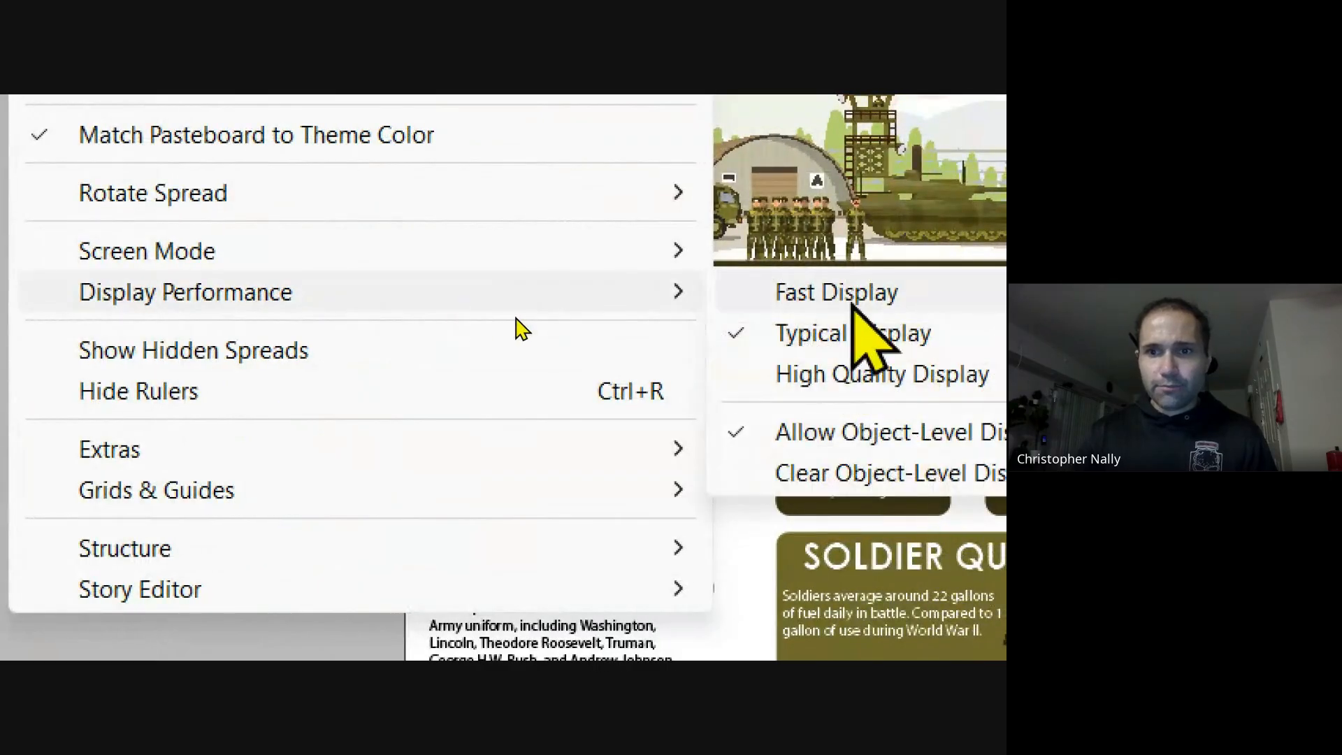
left_click(832, 372)
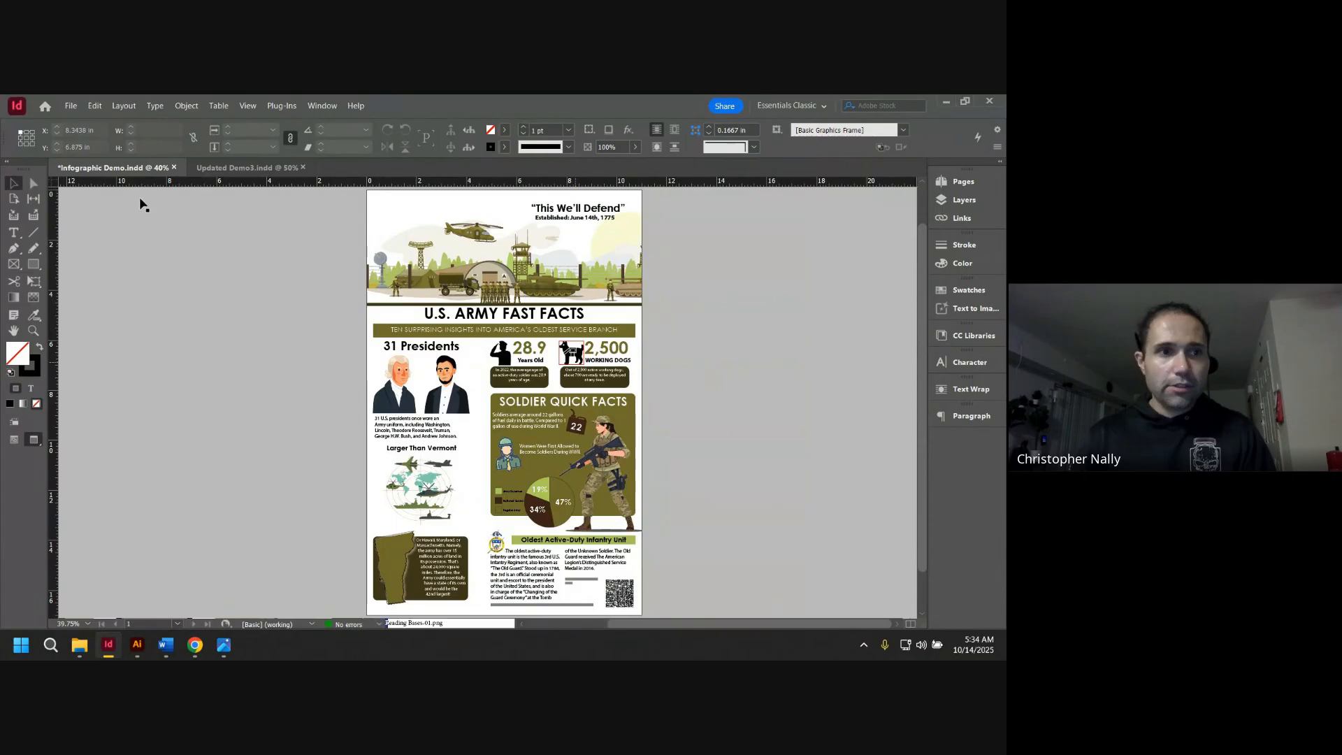
Step: Inspect the infographic from the title down to the QR code at 50% zoom, and save the document
key("ctrl+=")
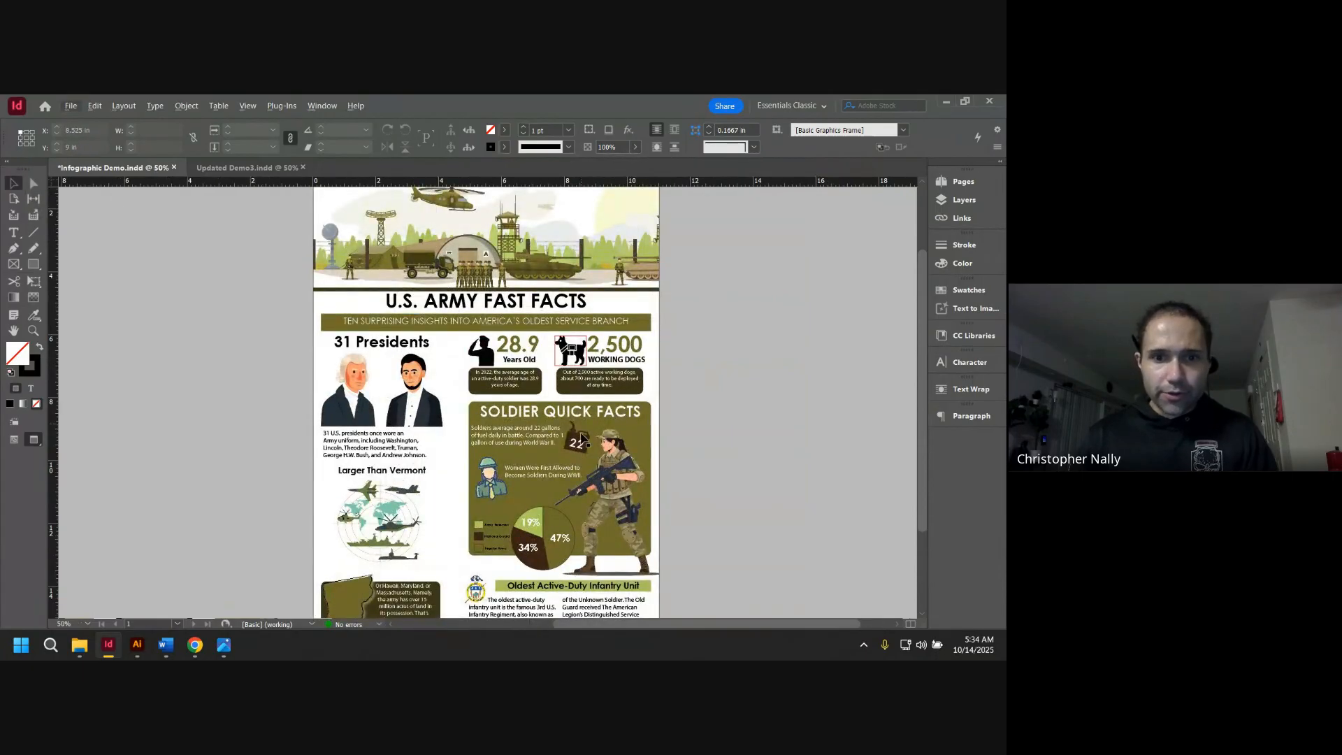
left_click_drag(532, 411, 533, 351)
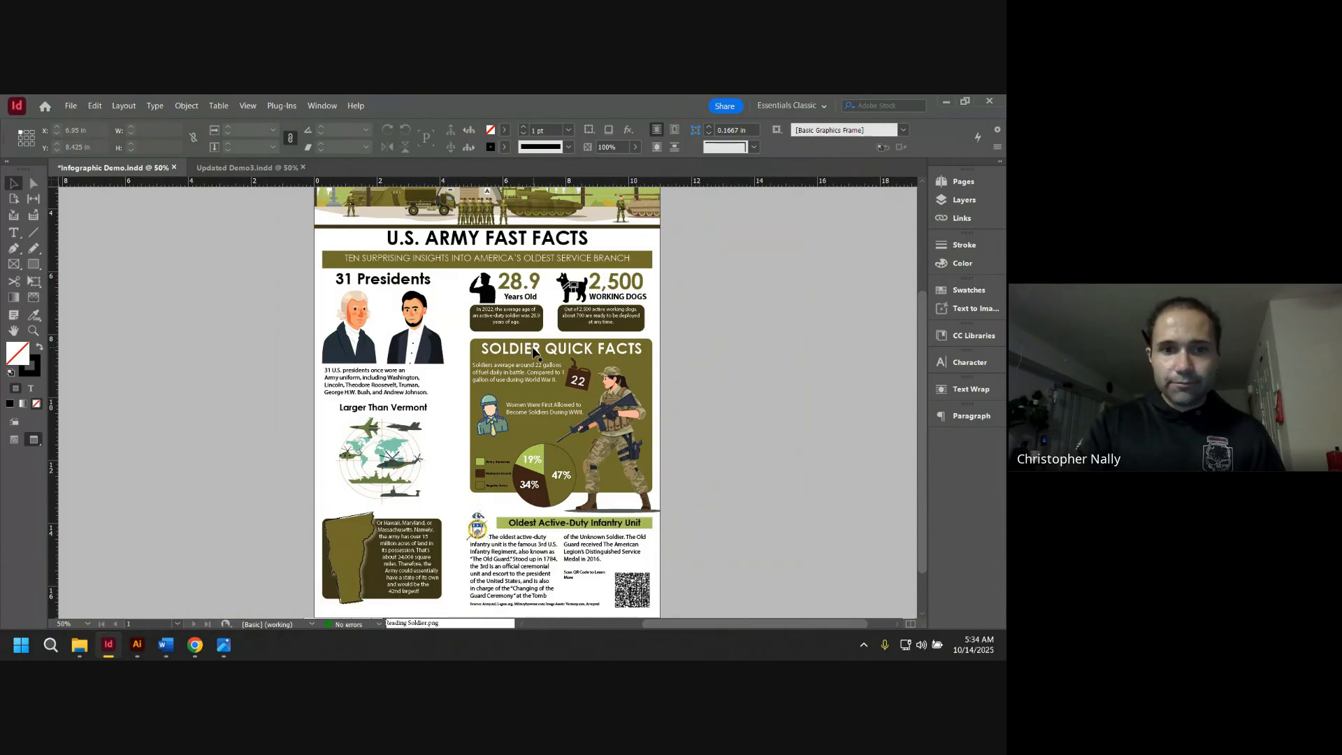
scroll(533, 351, "down", 2)
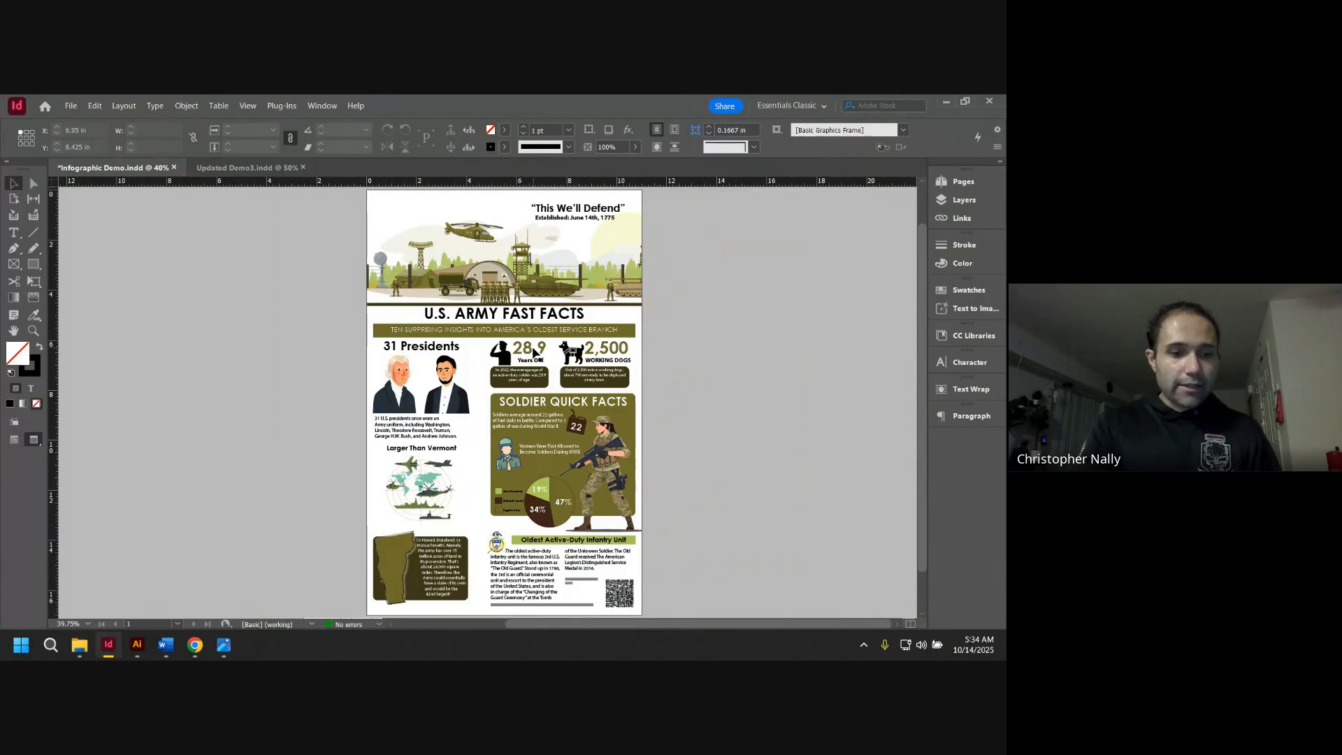
key("ctrl+s")
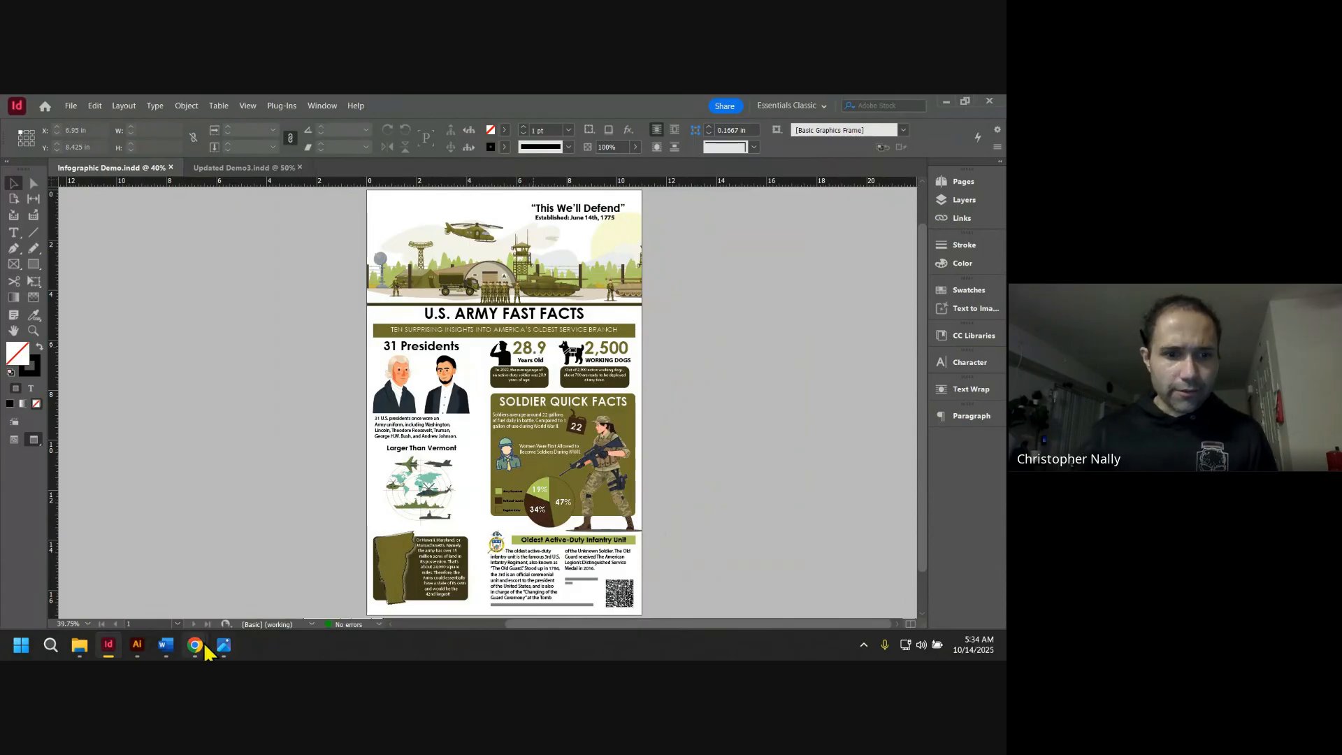
Step: Switch to the Google Meet call in Chrome and stop presenting the screen
mouse_move(201, 643)
left_click(160, 603)
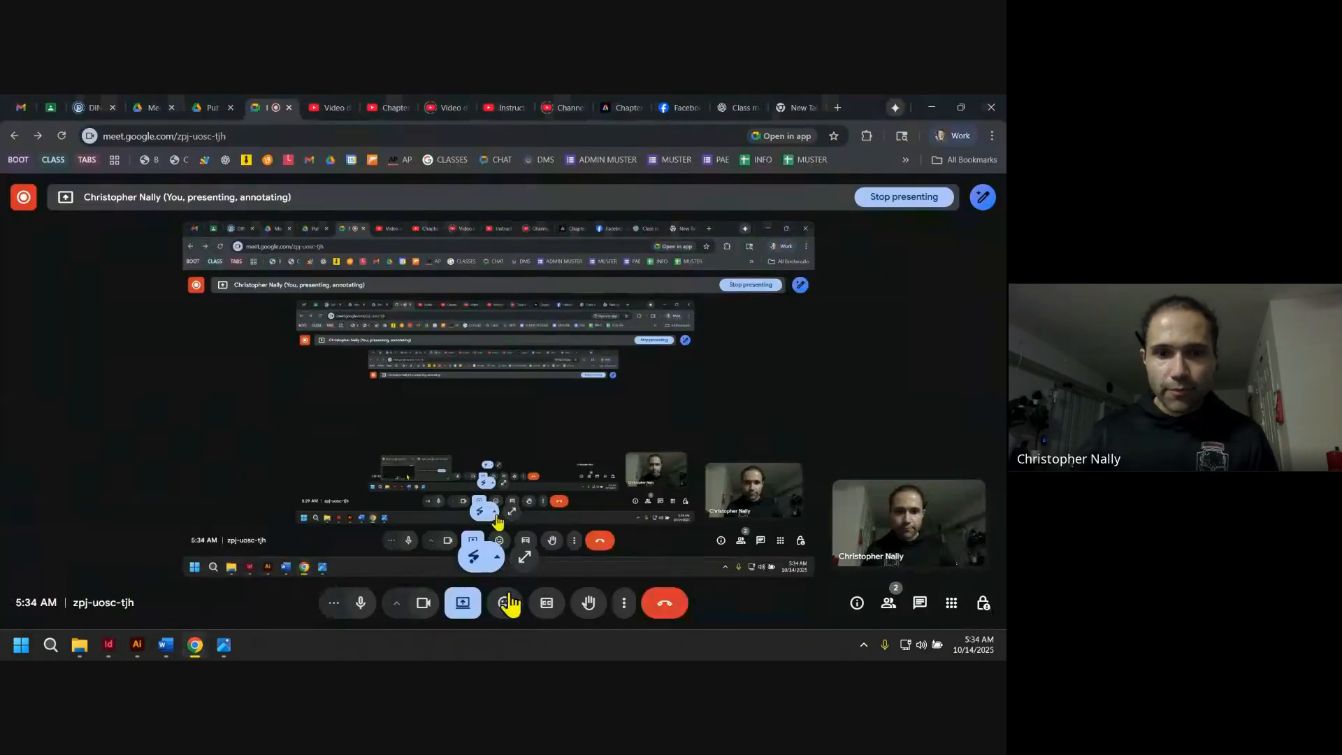
left_click(463, 601)
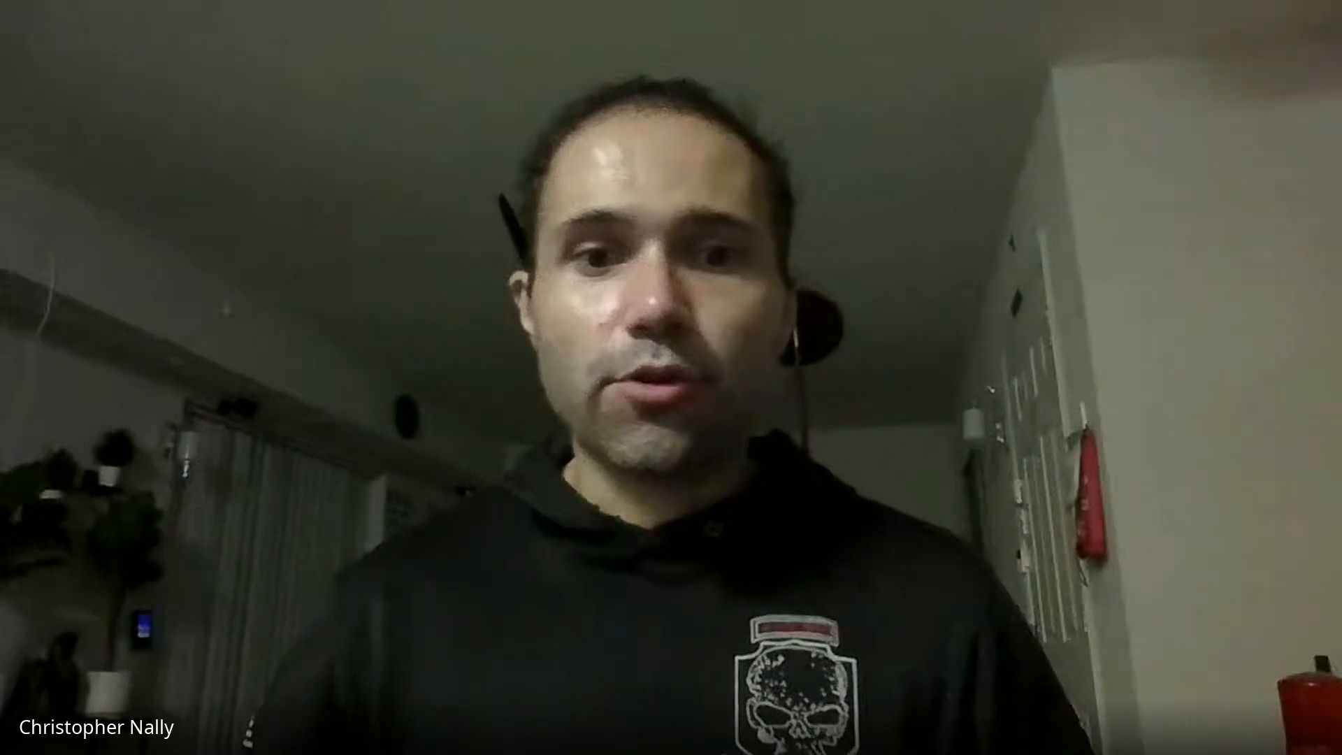